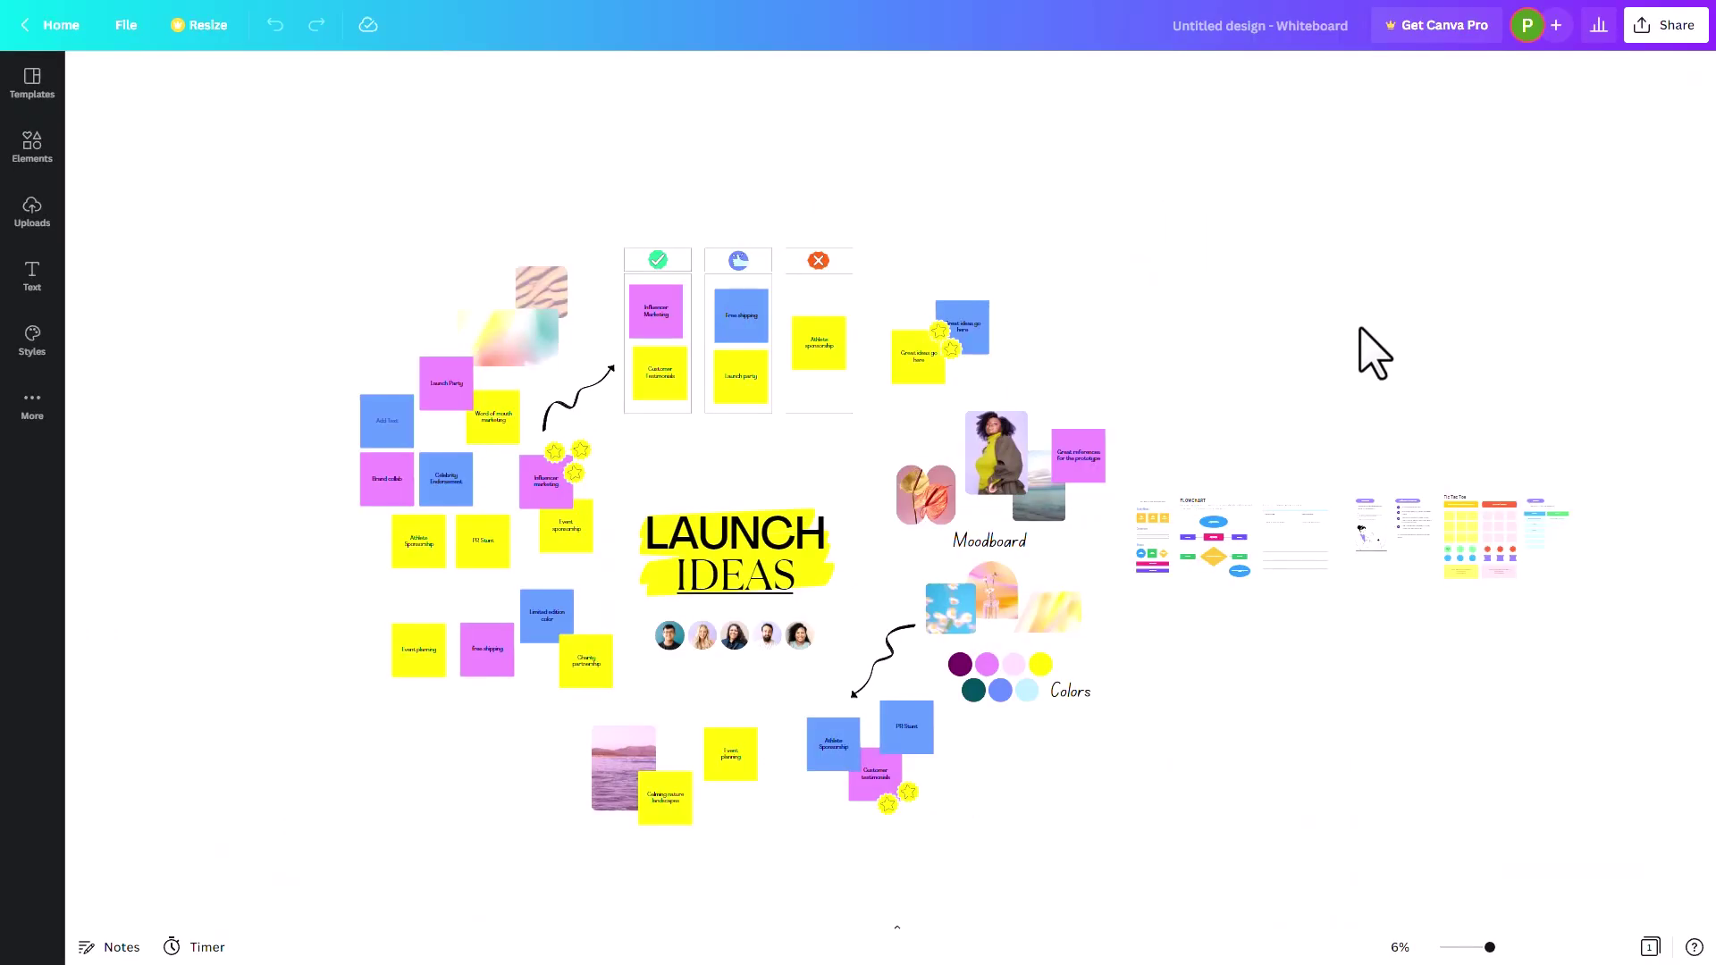
# - Pan and scroll-zoom around the Launch Ideas board to survey its contents
pyautogui.moveTo(1050, 802)
pyautogui.mouseDown()
pyautogui.moveTo(1130, 728)
pyautogui.moveTo(1188, 786)
pyautogui.moveTo(813, 736)
pyautogui.moveTo(955, 762)
pyautogui.moveTo(920, 674)
pyautogui.moveTo(1157, 701)
pyautogui.moveTo(944, 784)
pyautogui.moveTo(1114, 763)
pyautogui.mouseUp()
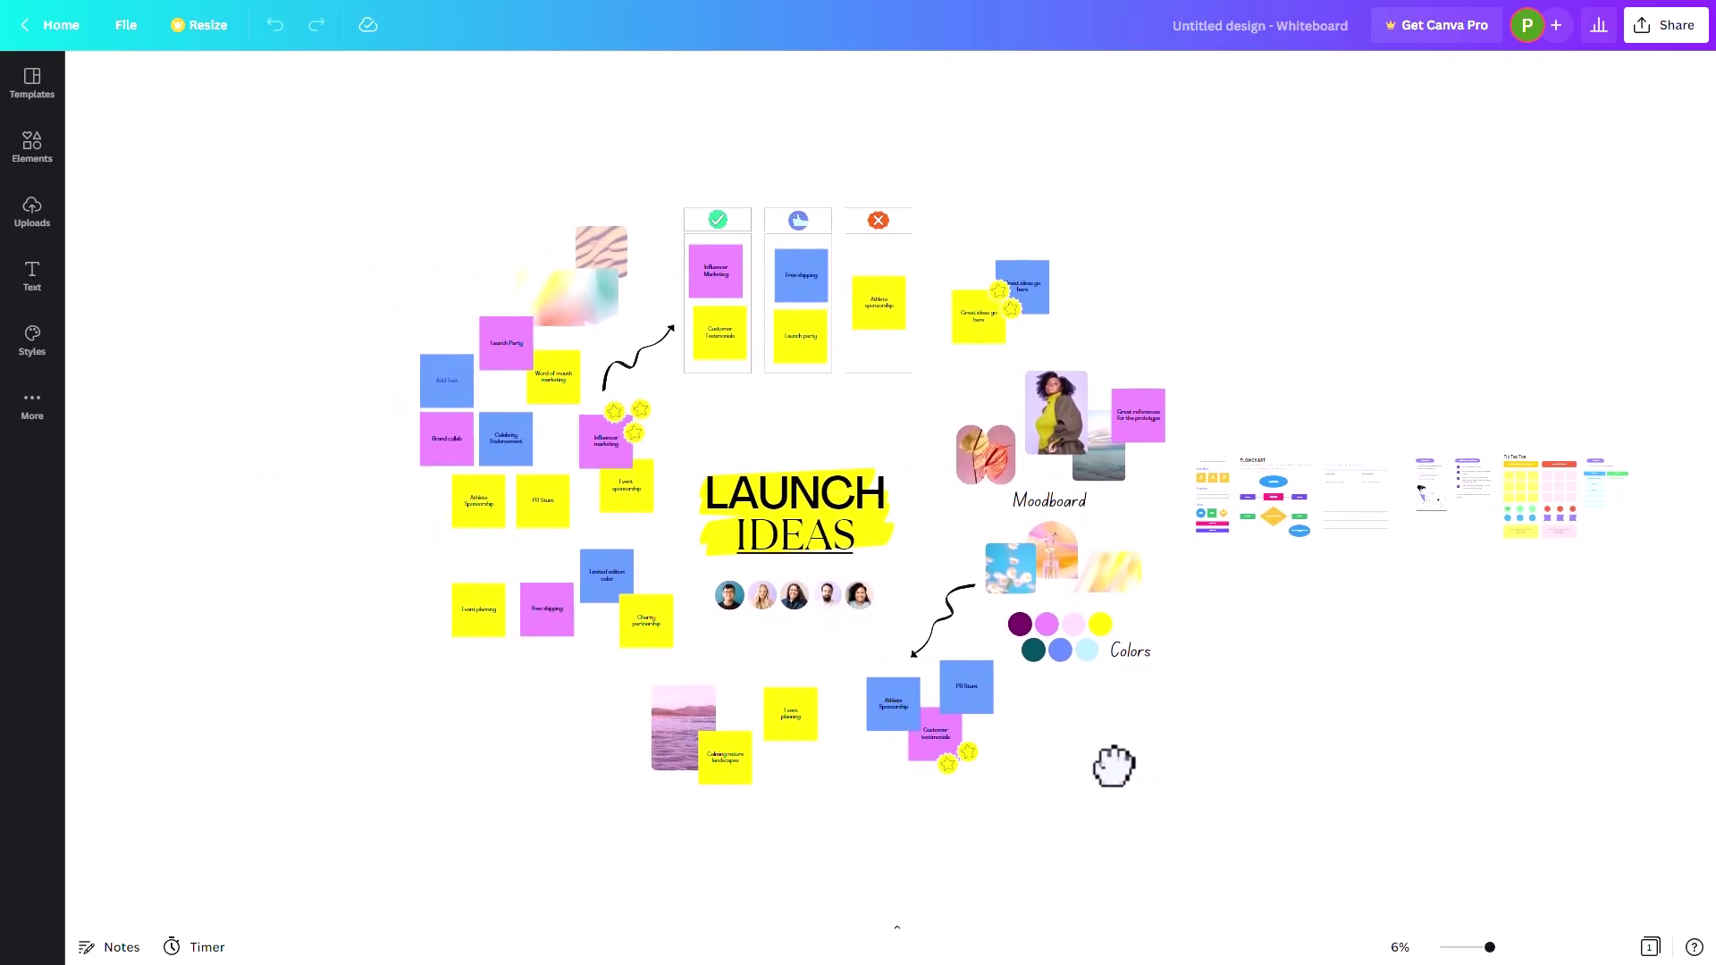
pyautogui.scroll(5, 791, 715)
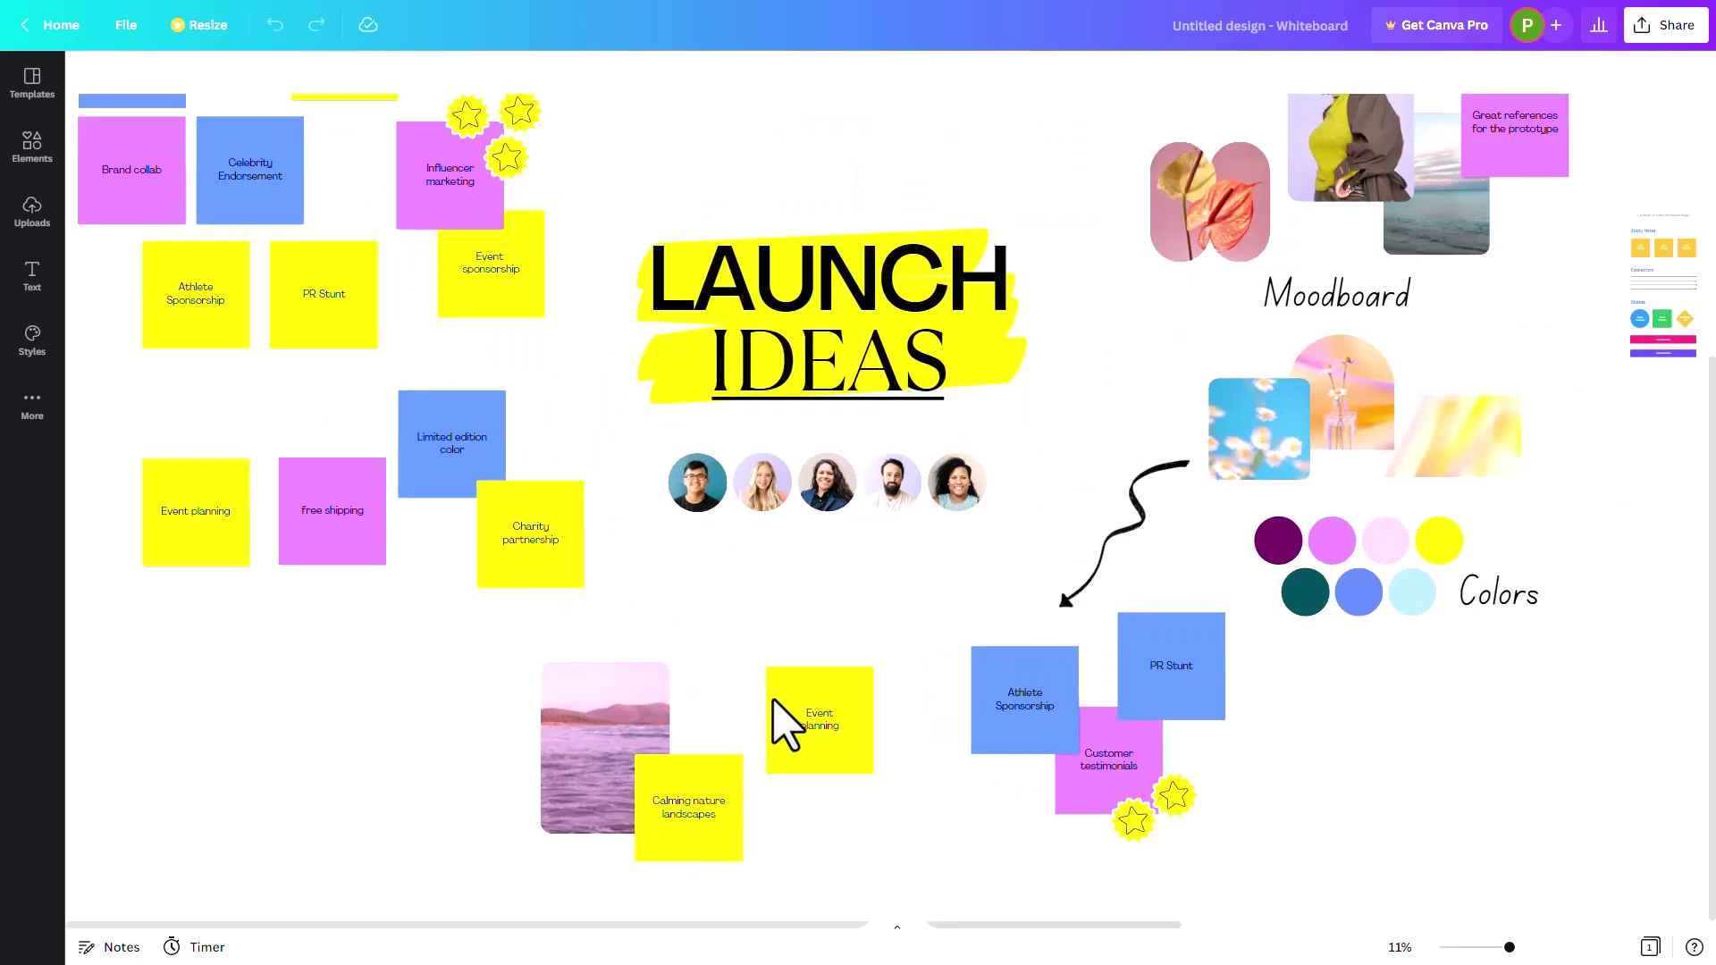
pyautogui.scroll(-1, 784, 688)
pyautogui.scroll(-4, 698, 536)
pyautogui.scroll(5, 599, 366)
pyautogui.scroll(-4, 610, 385)
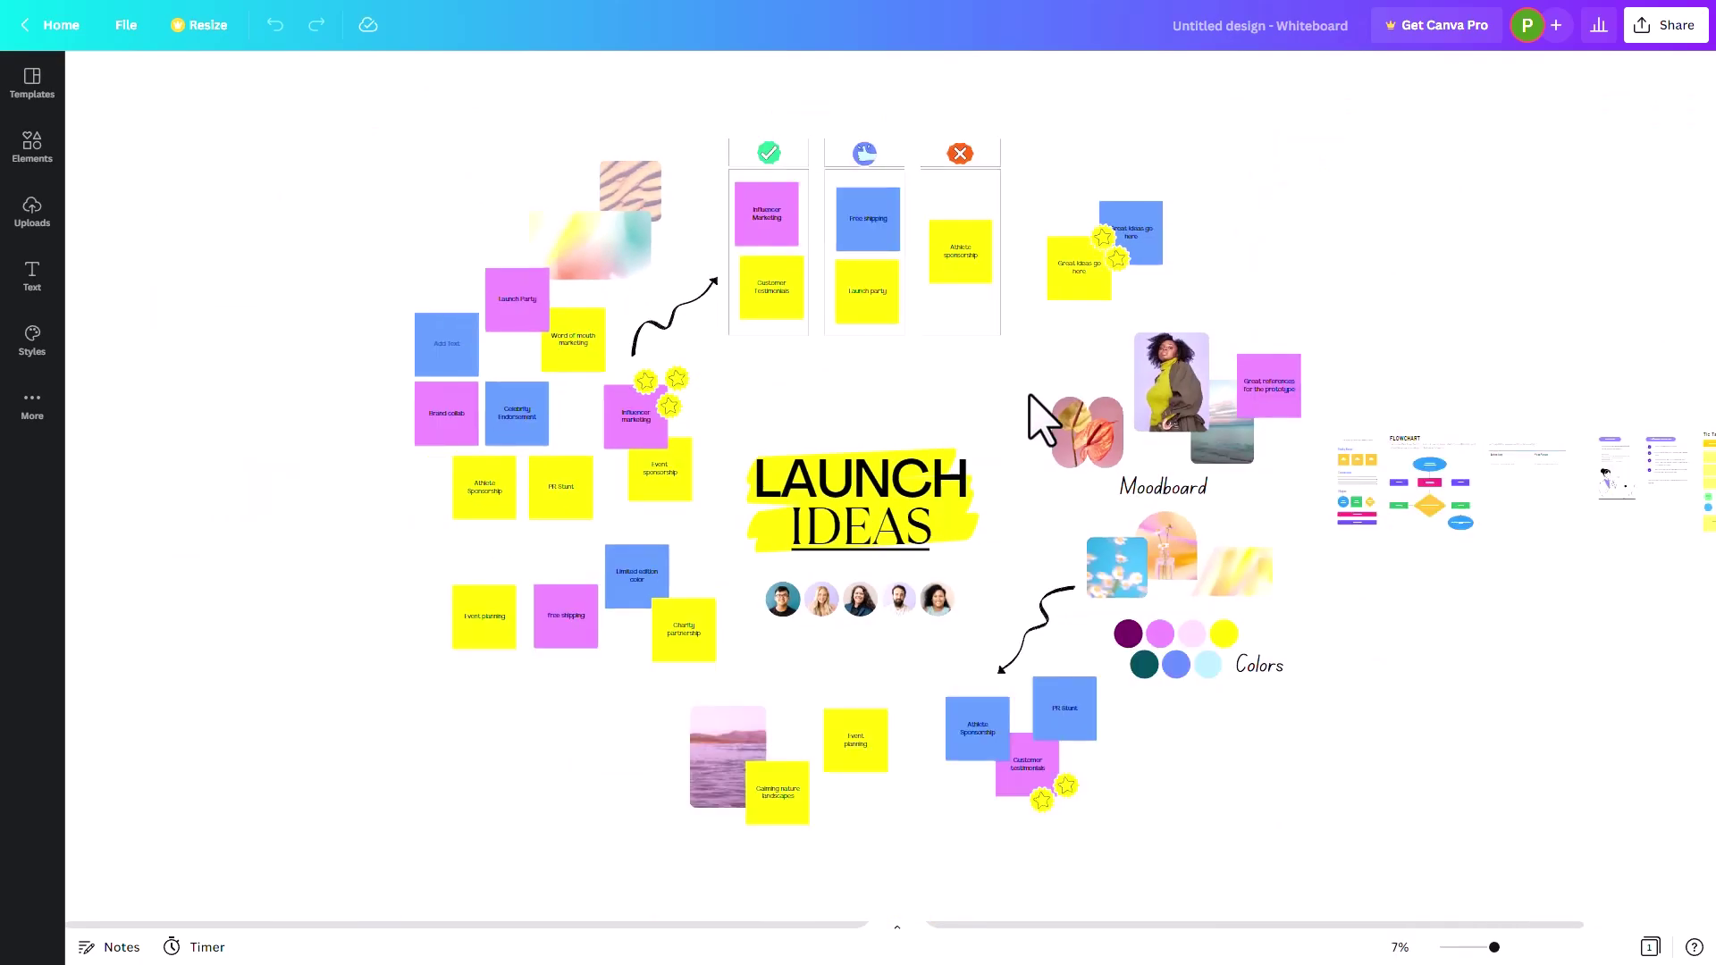
pyautogui.scroll(3, 1214, 372)
pyautogui.scroll(1, 1214, 371)
pyautogui.scroll(-3, 1269, 411)
pyautogui.scroll(2, 1367, 536)
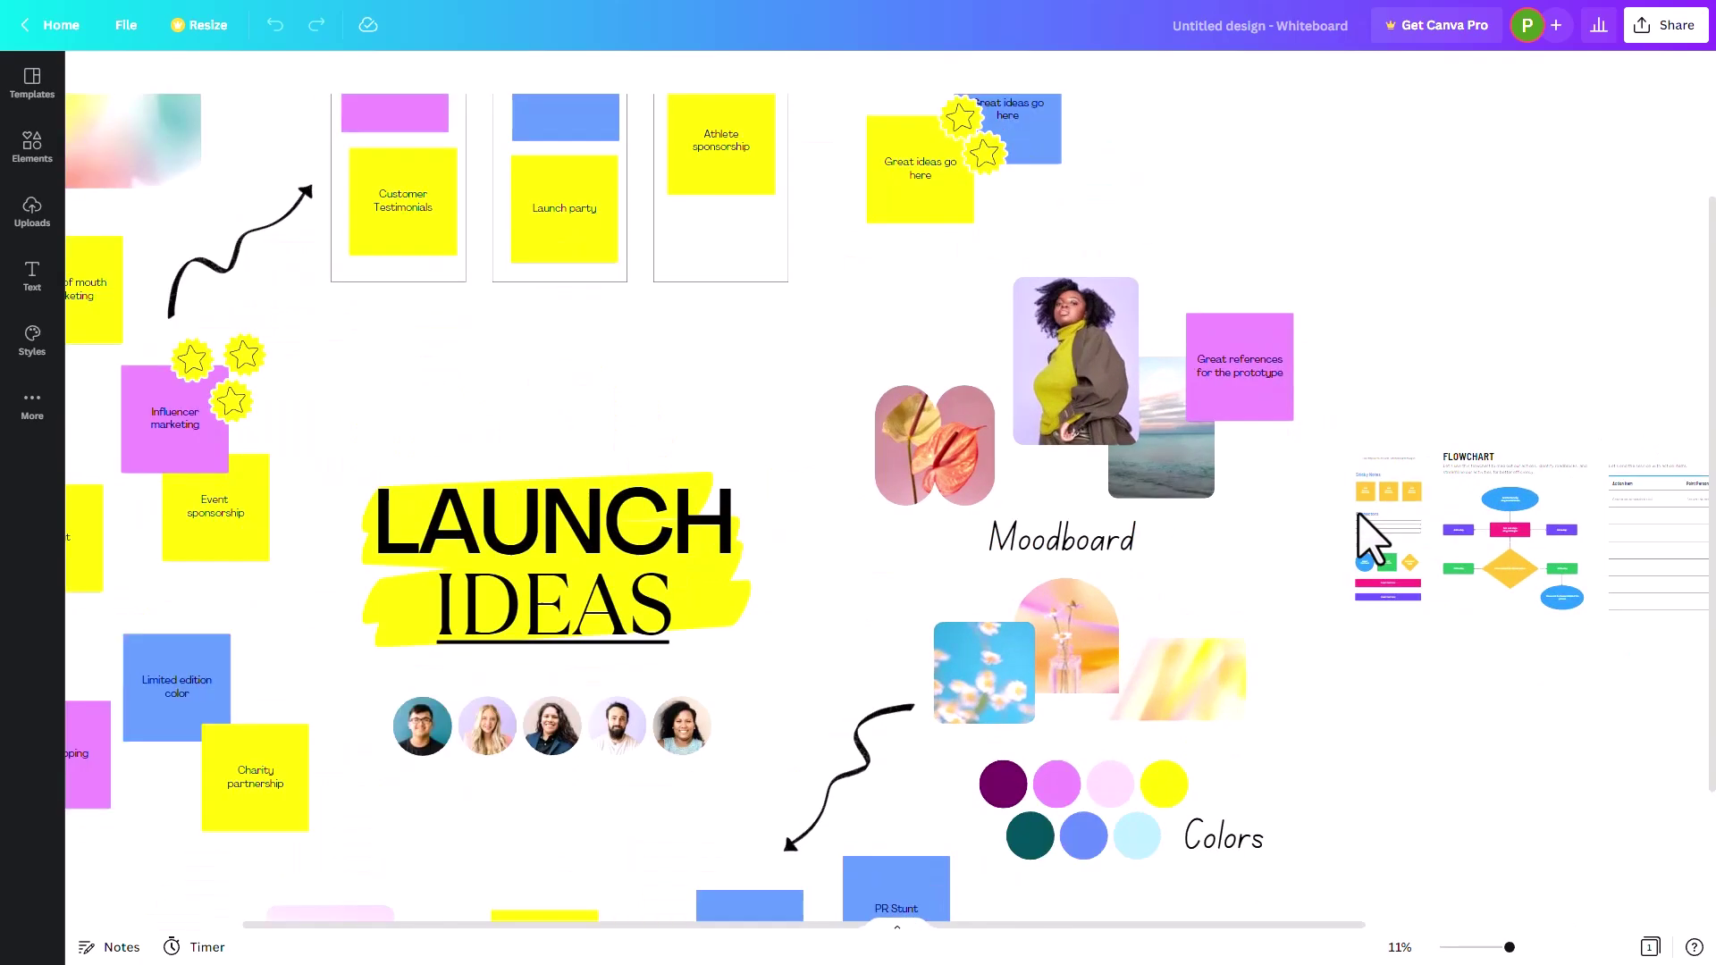
pyautogui.scroll(3, 1329, 567)
pyautogui.scroll(-3, 1329, 566)
pyautogui.scroll(-1, 1269, 536)
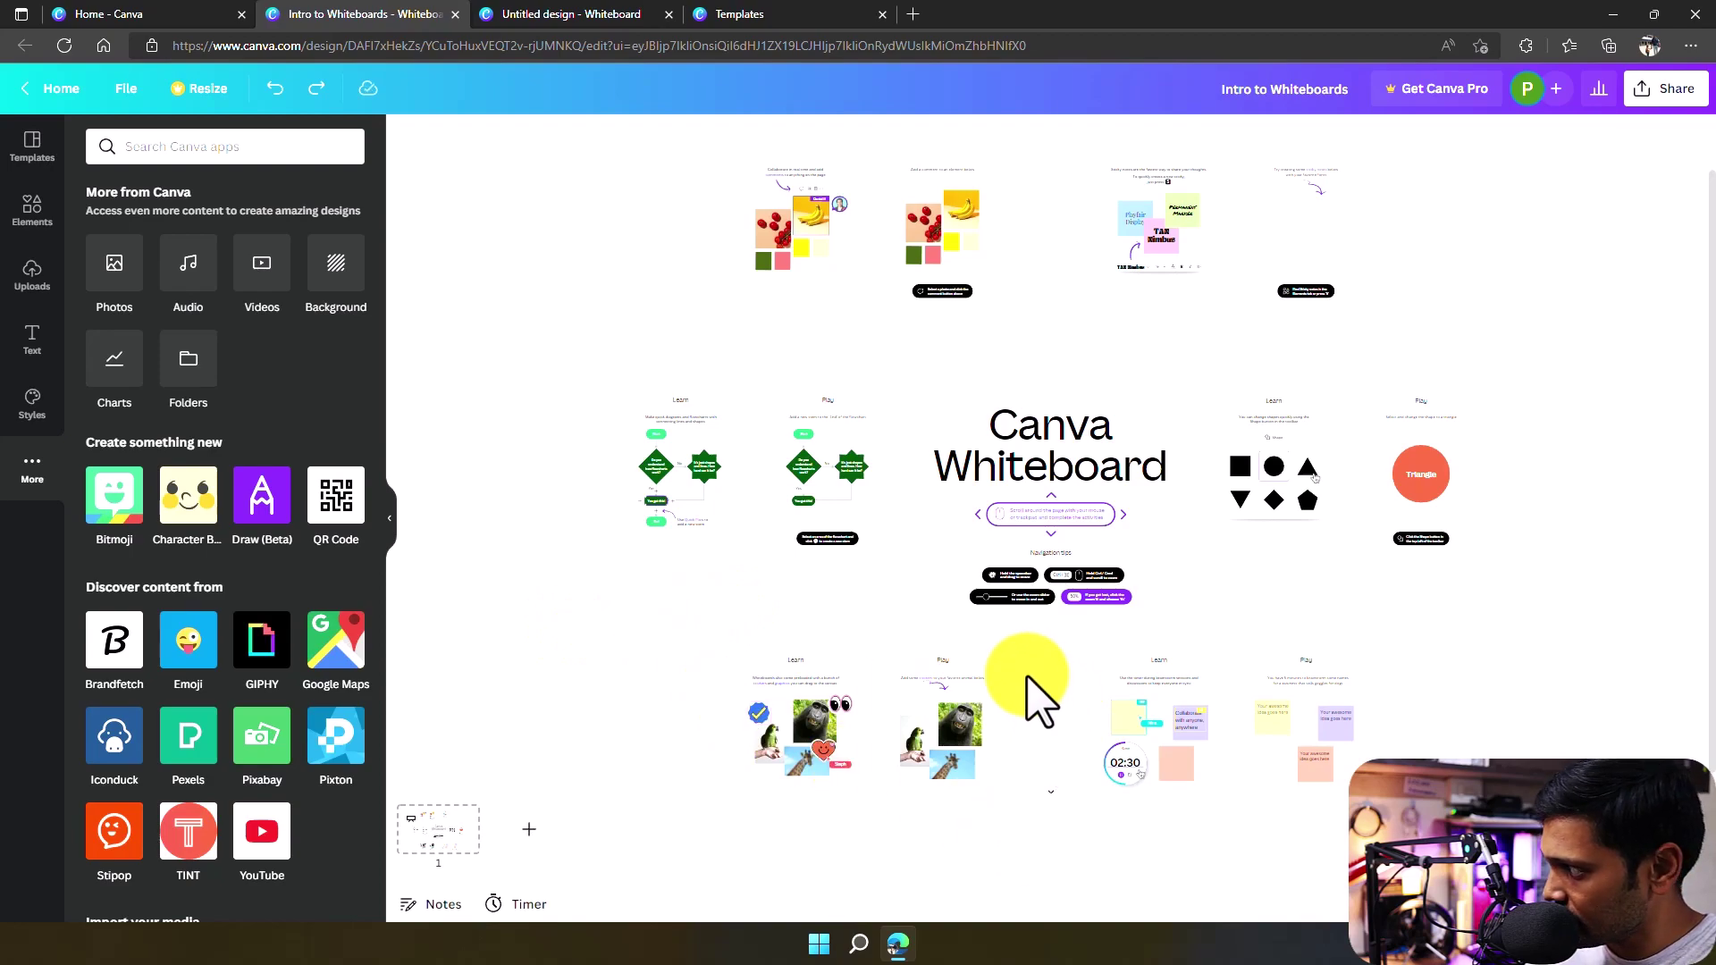
pyautogui.hscroll(1, 740, 626)
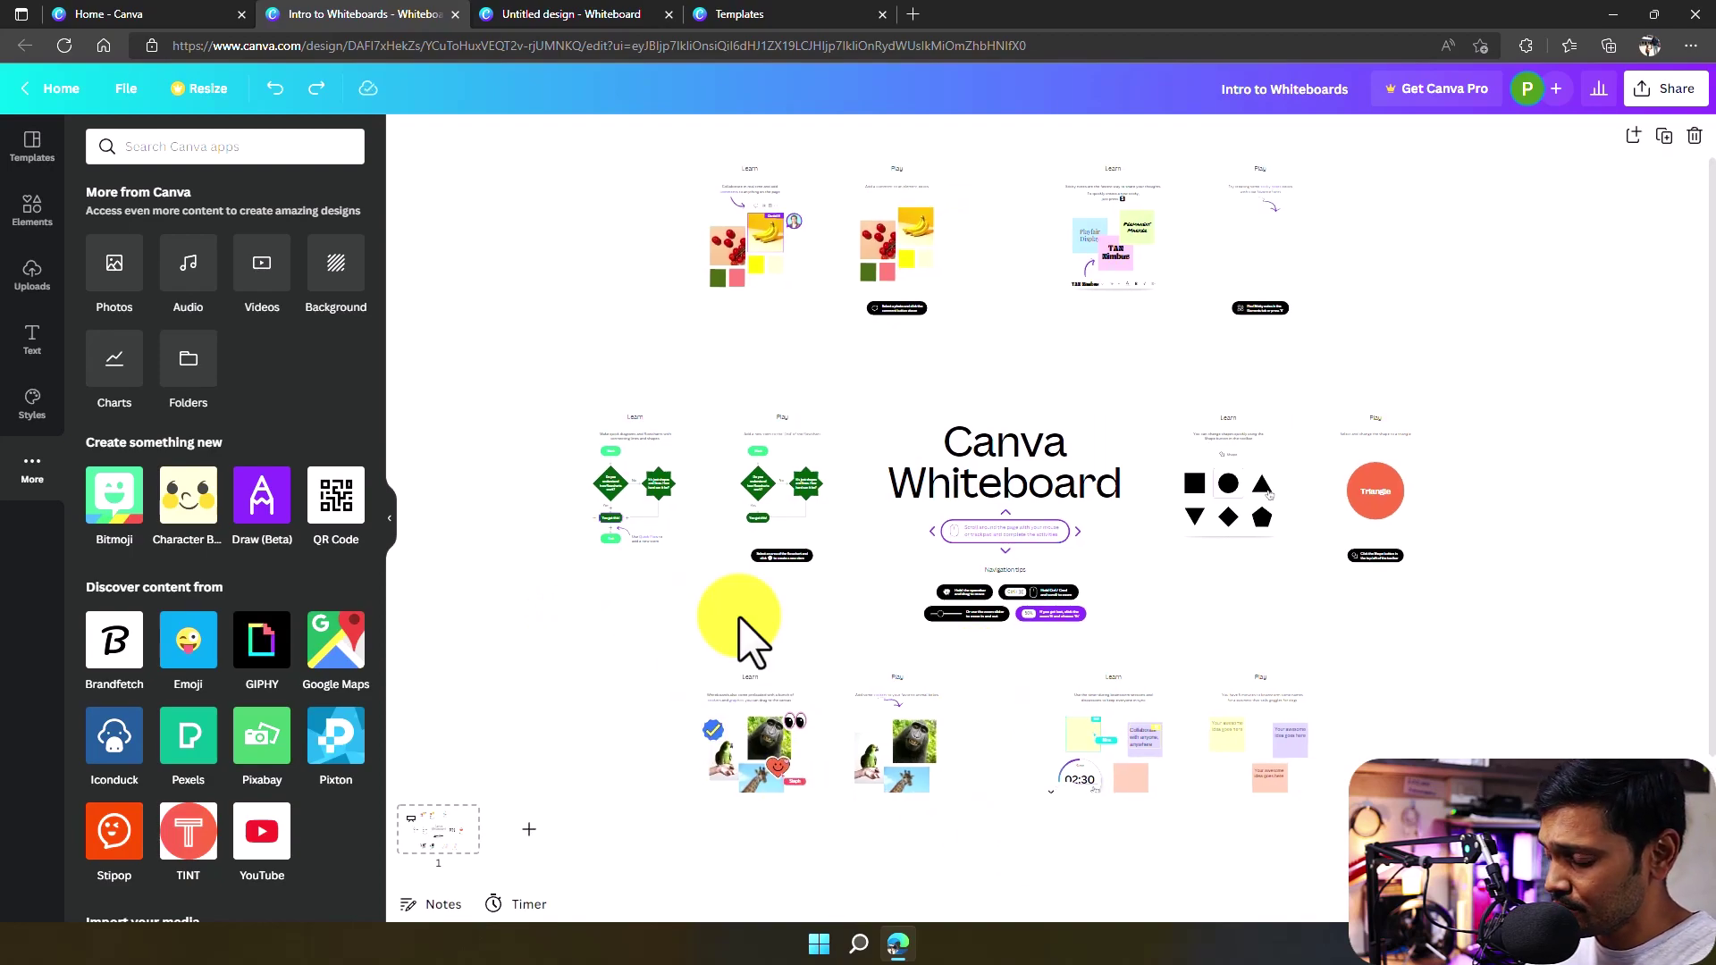
pyautogui.click(774, 16)
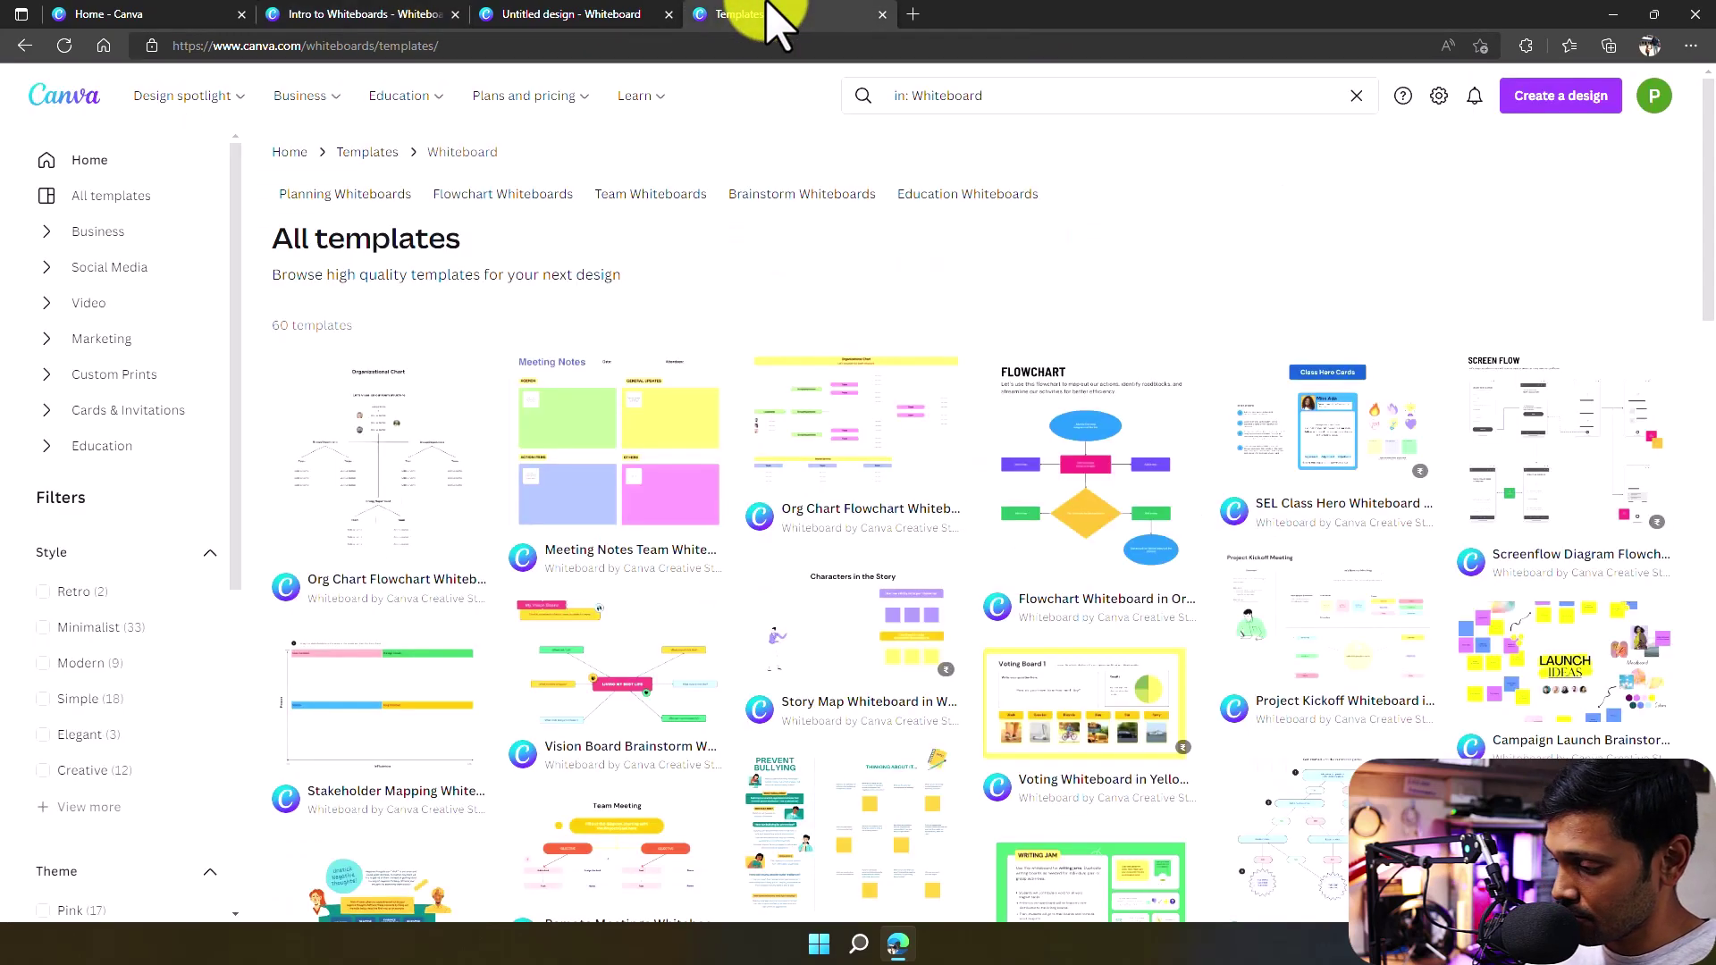
pyautogui.scroll(-2, 742, 456)
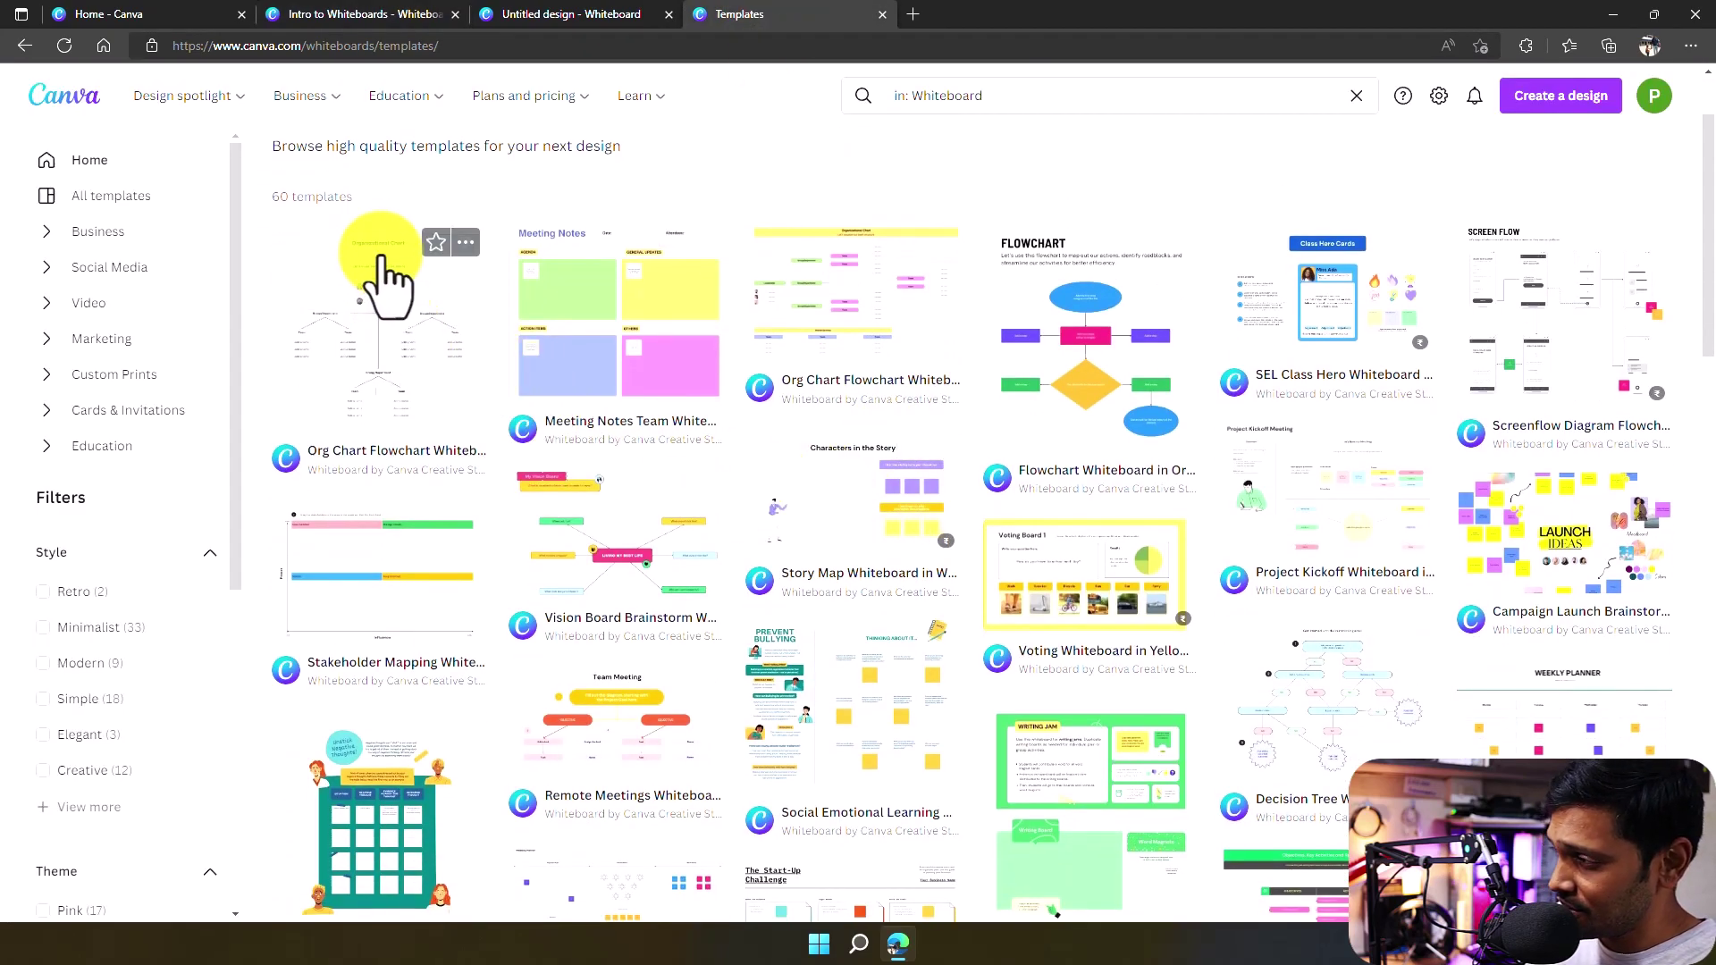
pyautogui.scroll(2, 398, 232)
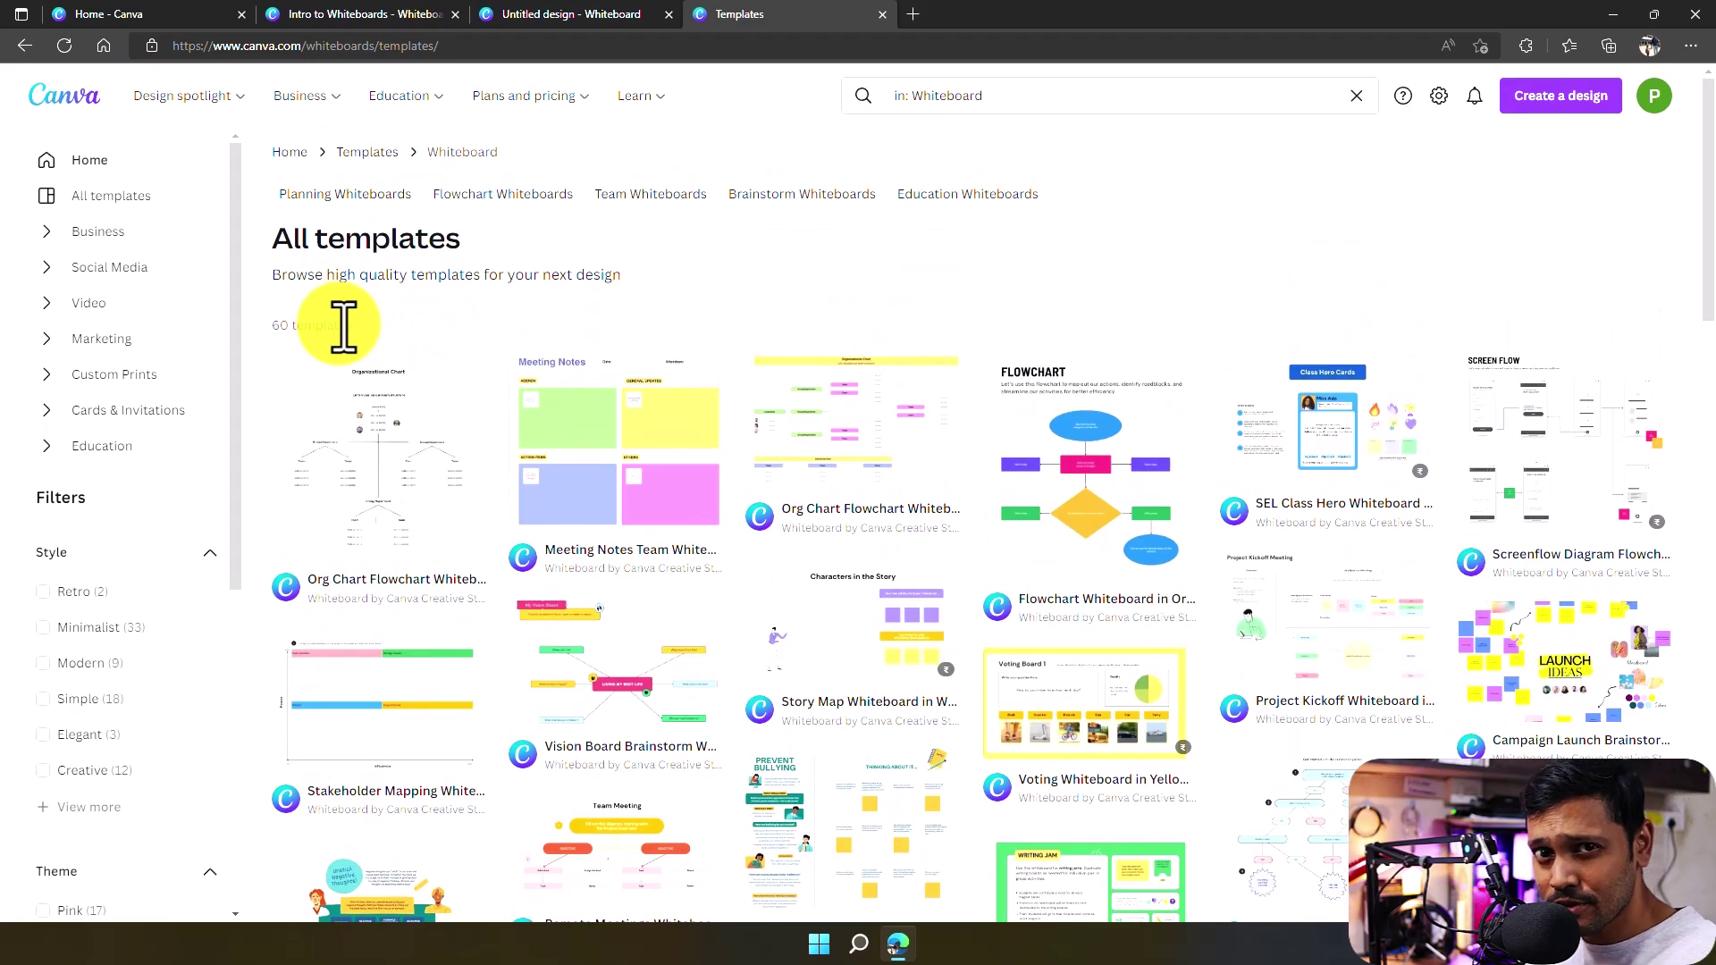
pyautogui.scroll(-4, 778, 555)
pyautogui.scroll(-6, 663, 459)
pyautogui.scroll(-3, 658, 486)
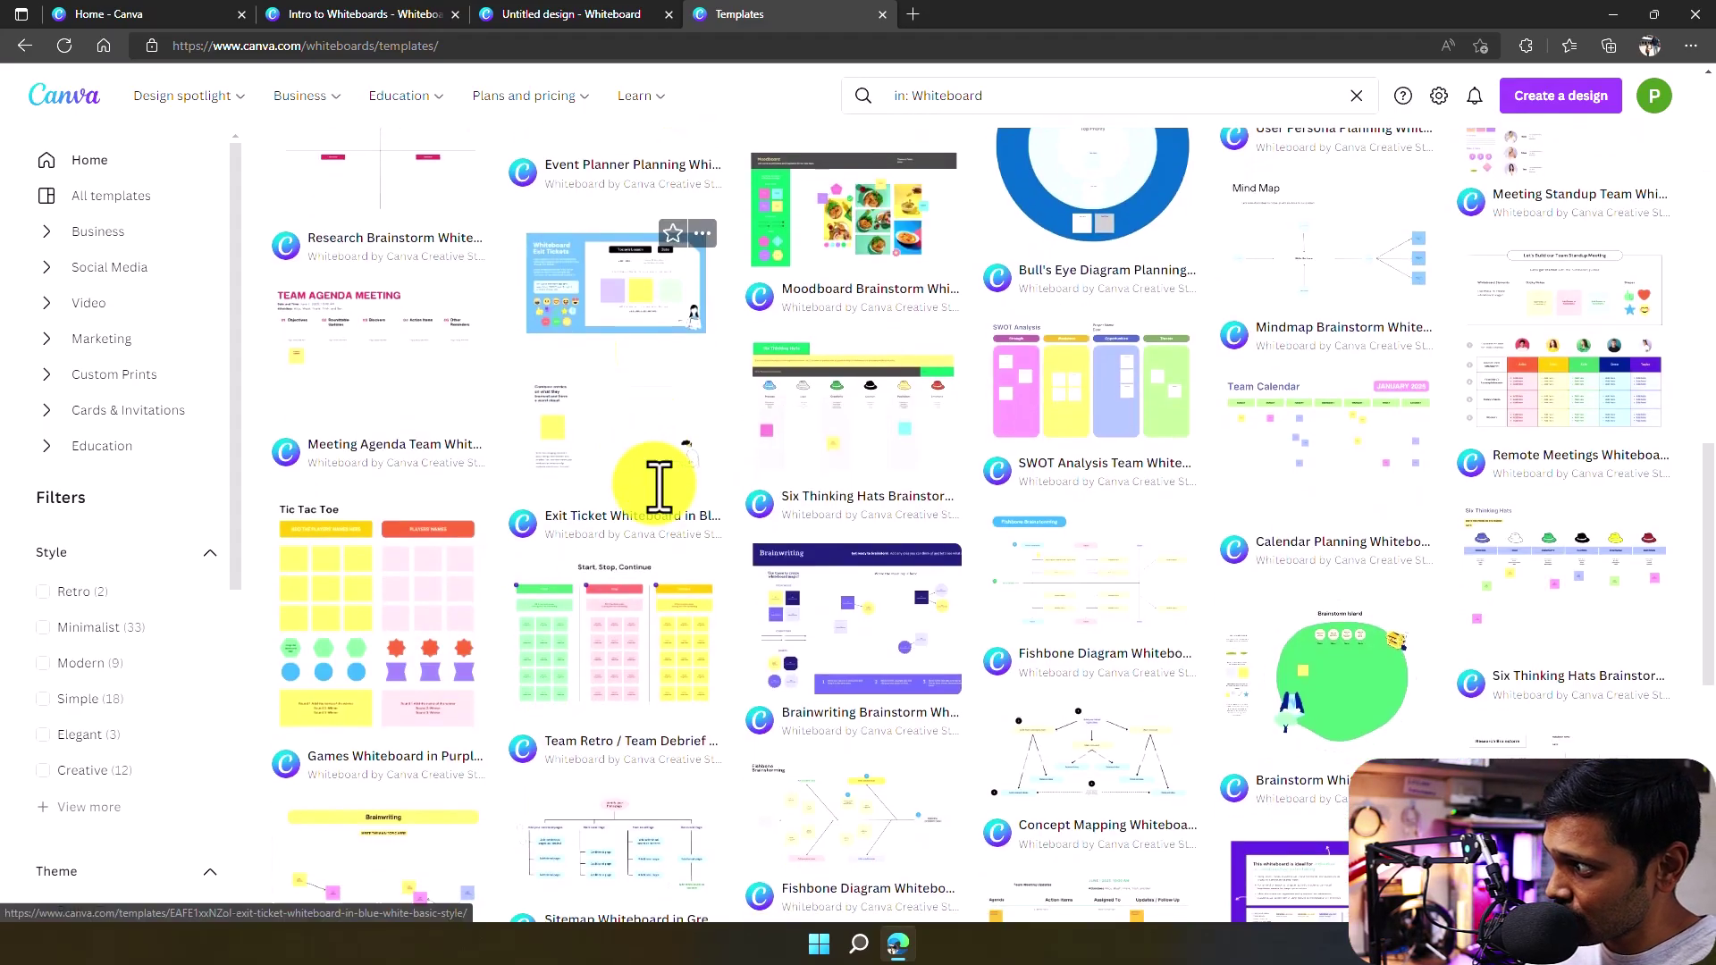
pyautogui.scroll(-4, 768, 501)
pyautogui.scroll(-5, 893, 527)
pyautogui.scroll(15, 884, 537)
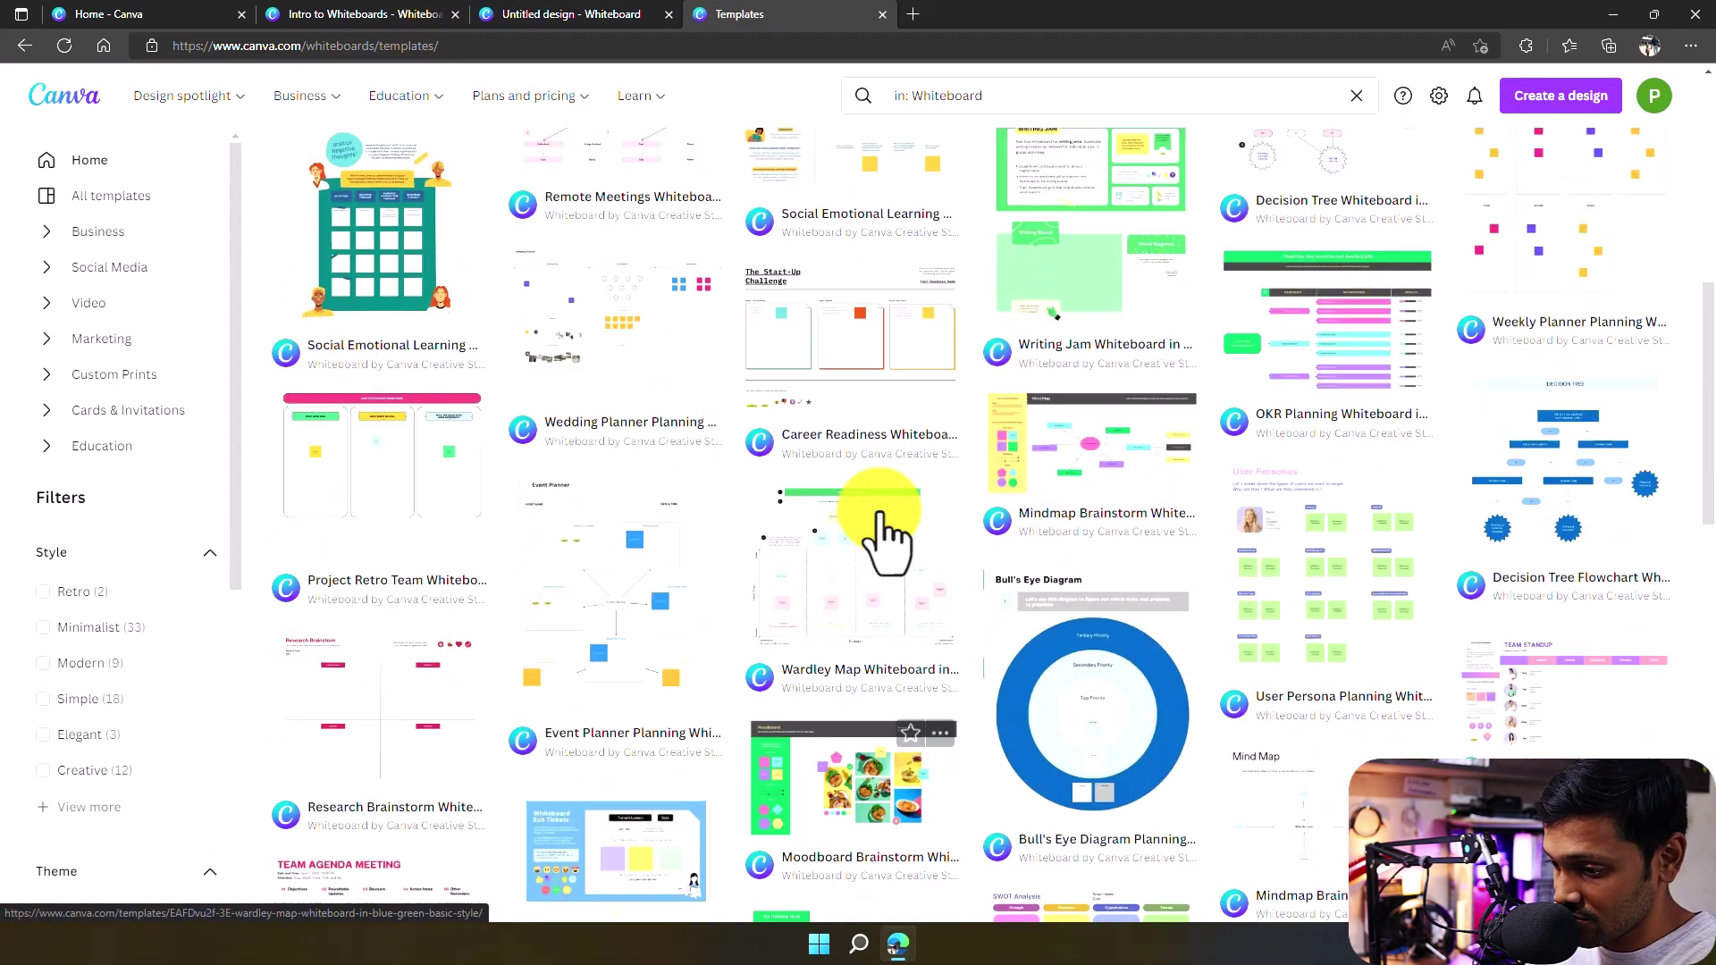
pyautogui.scroll(8, 884, 536)
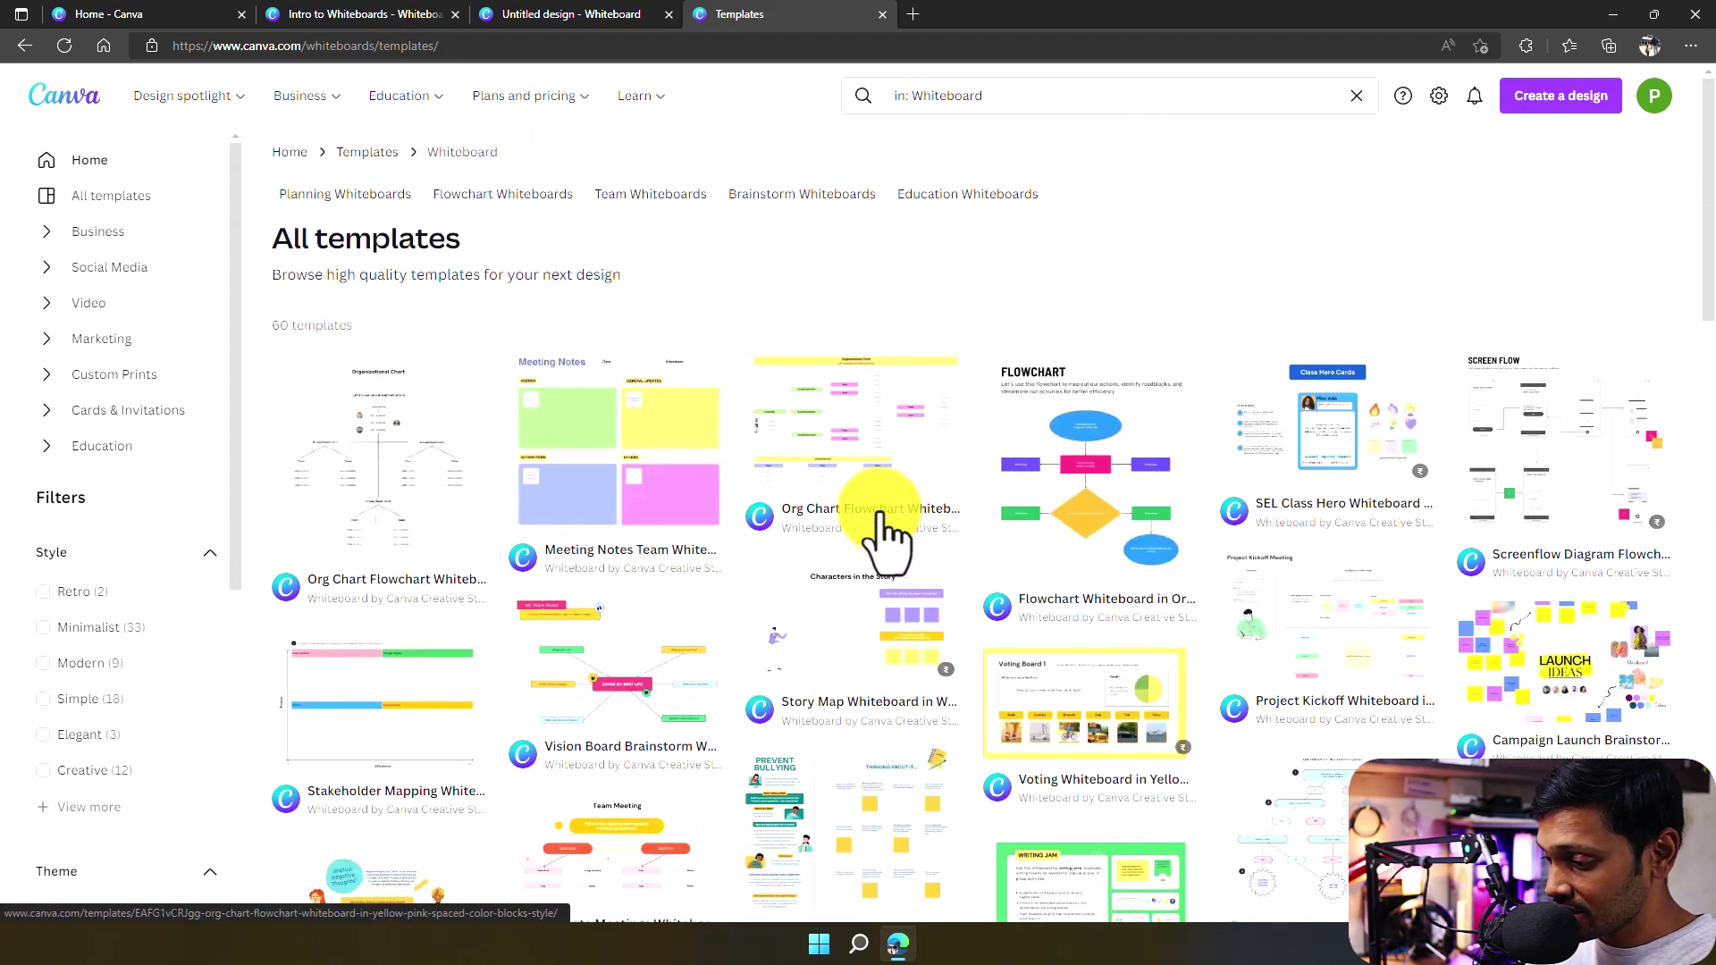
pyautogui.click(357, 14)
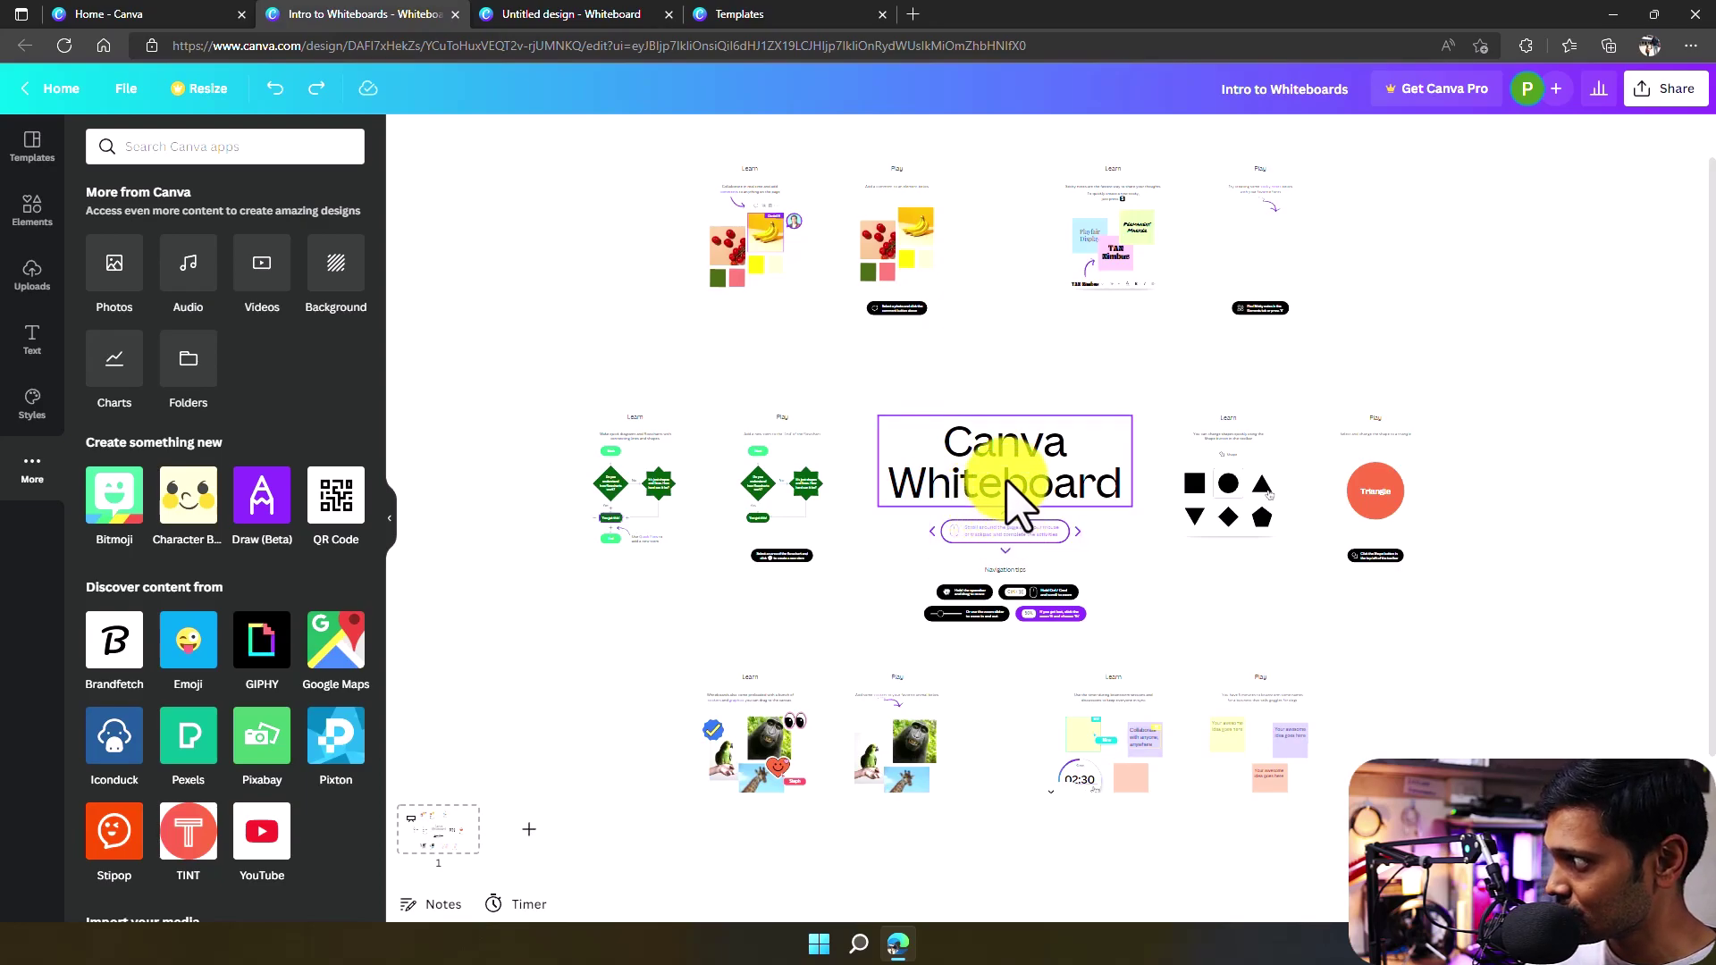
# - Pan and zoom across the Intro to Whiteboards sections, then bring up the Elements library
pyautogui.keyDown('ctrl'); pyautogui.scroll(4, 1007, 482); pyautogui.keyUp('ctrl')
pyautogui.keyDown('ctrl'); pyautogui.scroll(-2, 1008, 483); pyautogui.keyUp('ctrl')
pyautogui.keyDown('ctrl'); pyautogui.scroll(-2, 1007, 483); pyautogui.keyUp('ctrl')
pyautogui.keyDown('ctrl'); pyautogui.scroll(3, 994, 480); pyautogui.keyUp('ctrl')
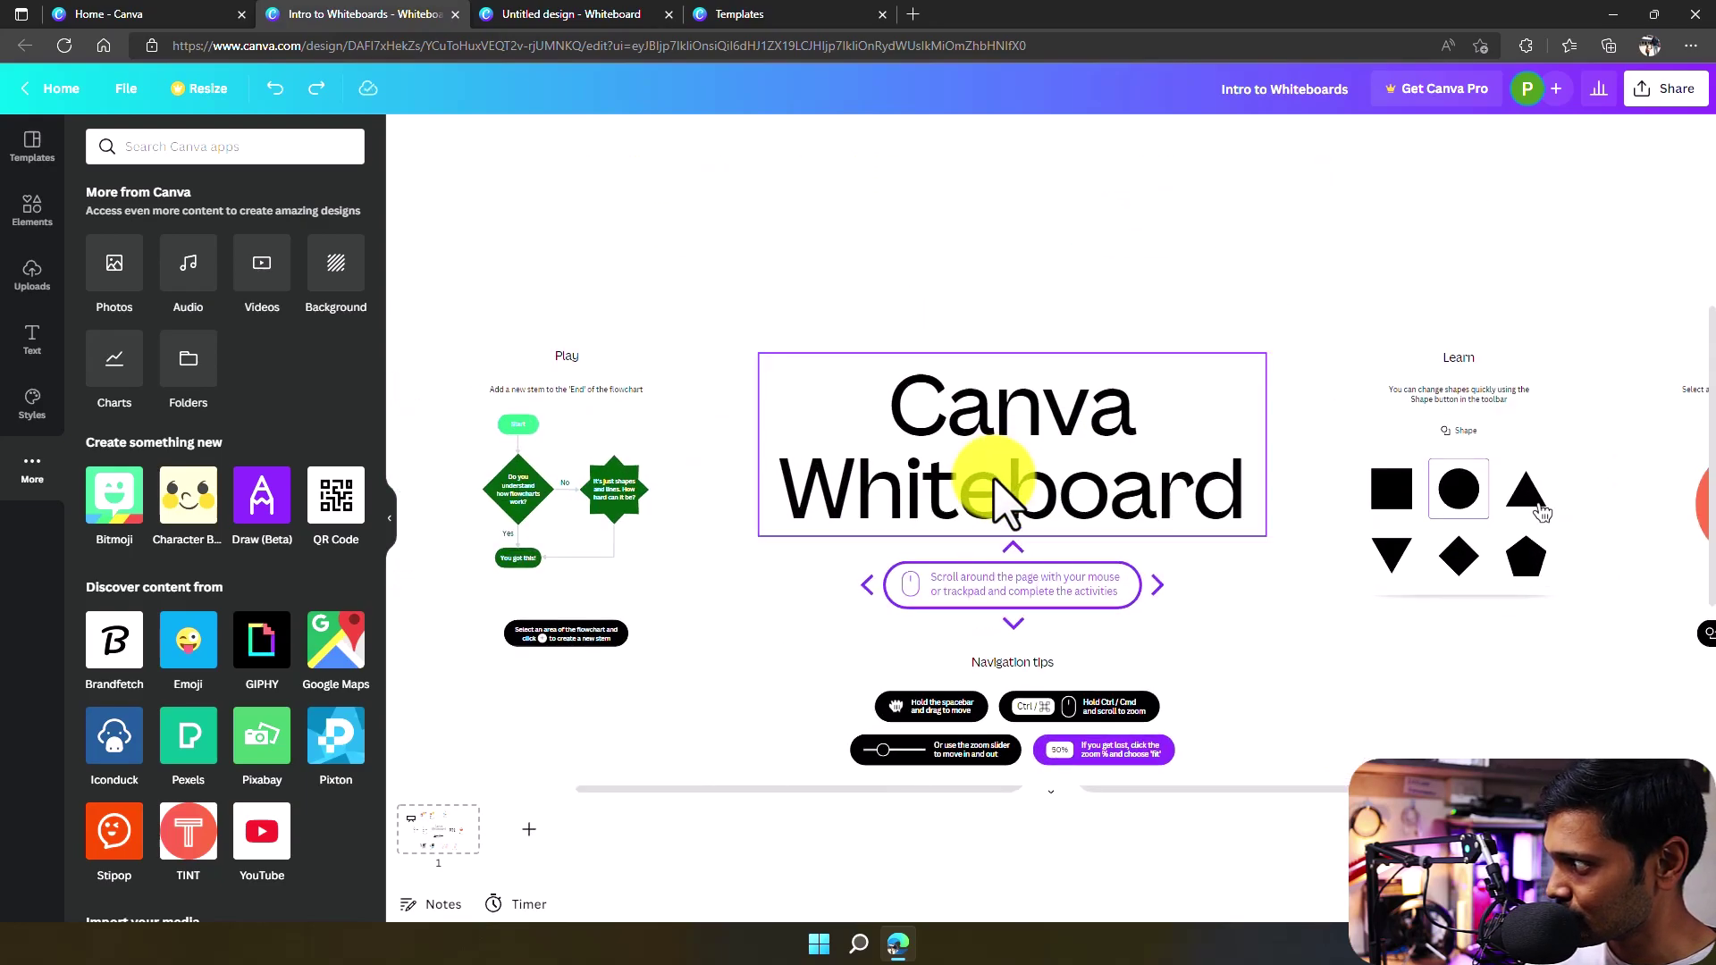
pyautogui.keyDown('ctrl'); pyautogui.scroll(-4, 994, 487); pyautogui.keyUp('ctrl')
pyautogui.keyDown('ctrl'); pyautogui.scroll(1, 1001, 496); pyautogui.keyUp('ctrl')
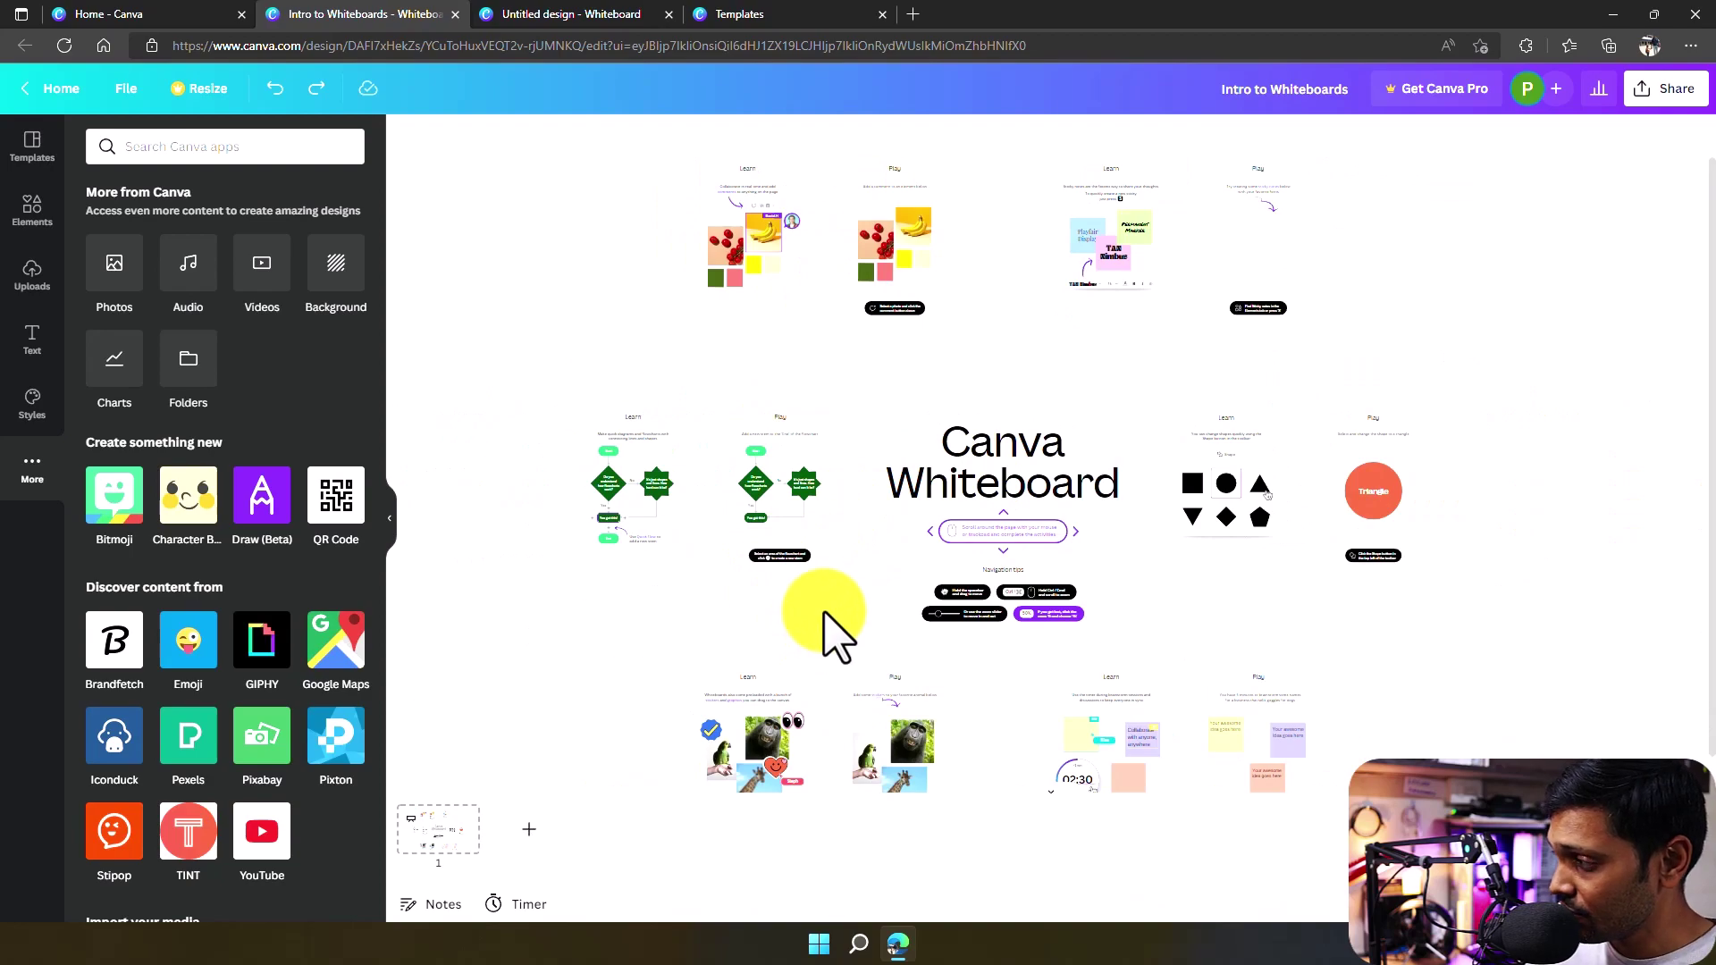
pyautogui.moveTo(838, 596)
pyautogui.mouseDown()
pyautogui.moveTo(625, 674)
pyautogui.moveTo(739, 613)
pyautogui.moveTo(720, 479)
pyautogui.moveTo(802, 643)
pyautogui.moveTo(700, 624)
pyautogui.mouseUp()
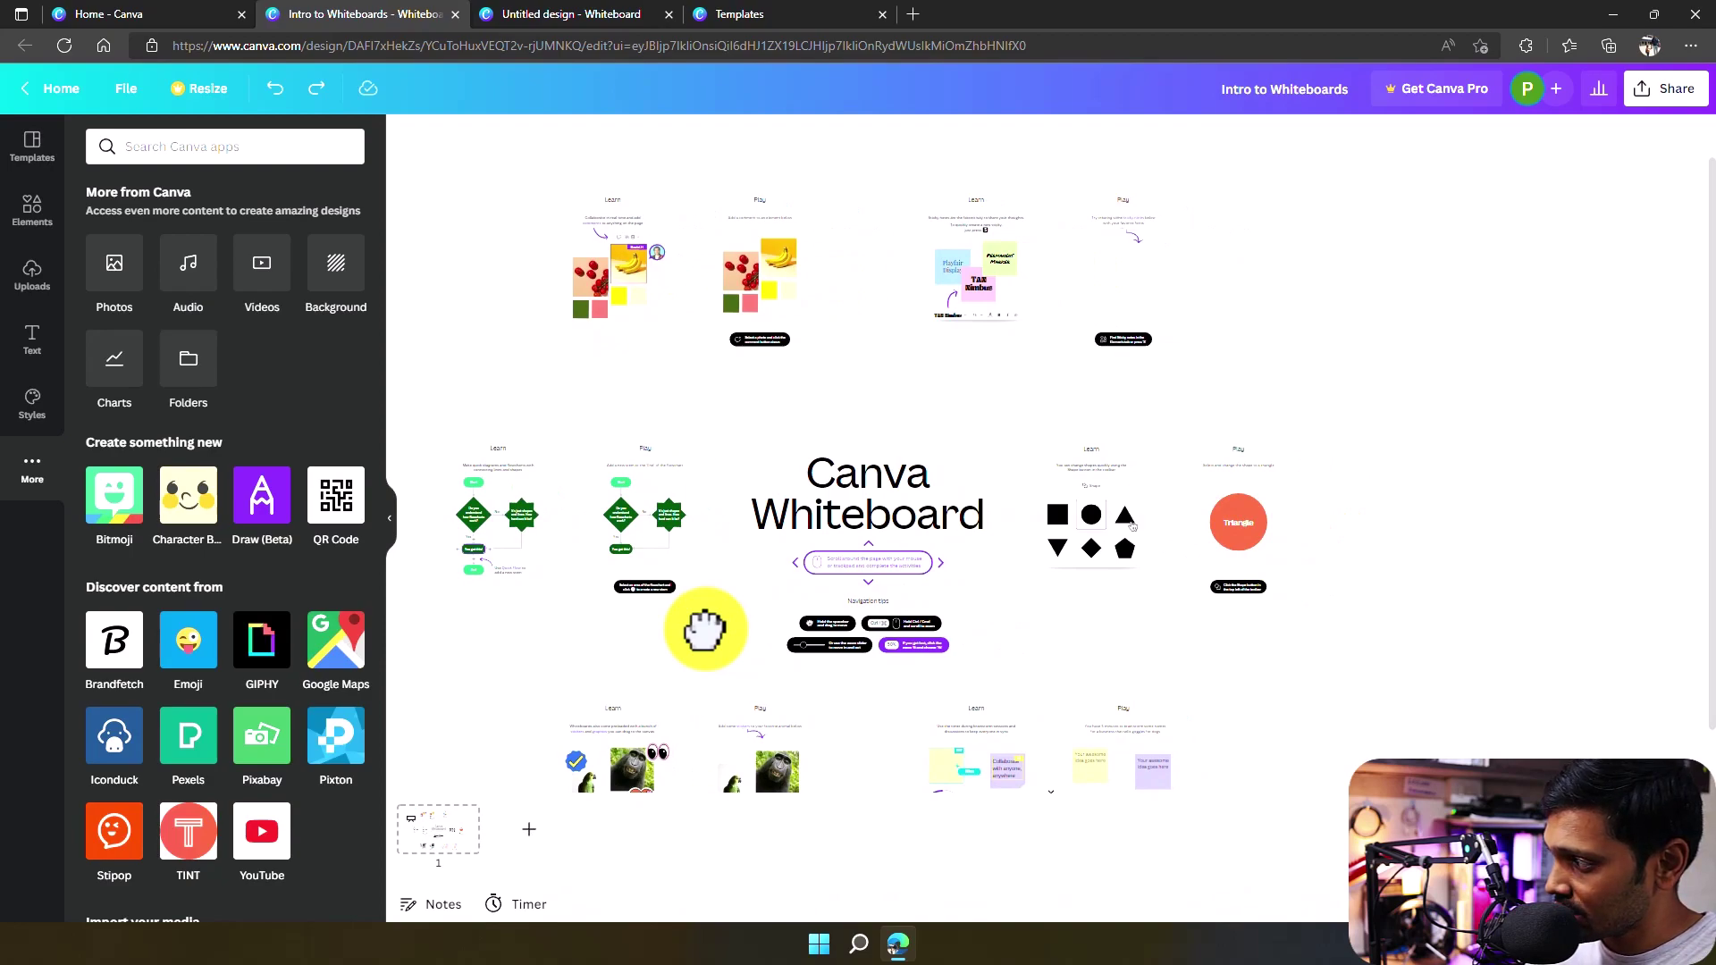
pyautogui.press('space')
pyautogui.moveTo(686, 630)
pyautogui.mouseDown()
pyautogui.moveTo(601, 651)
pyautogui.moveTo(682, 498)
pyautogui.moveTo(862, 536)
pyautogui.moveTo(720, 406)
pyautogui.mouseUp()
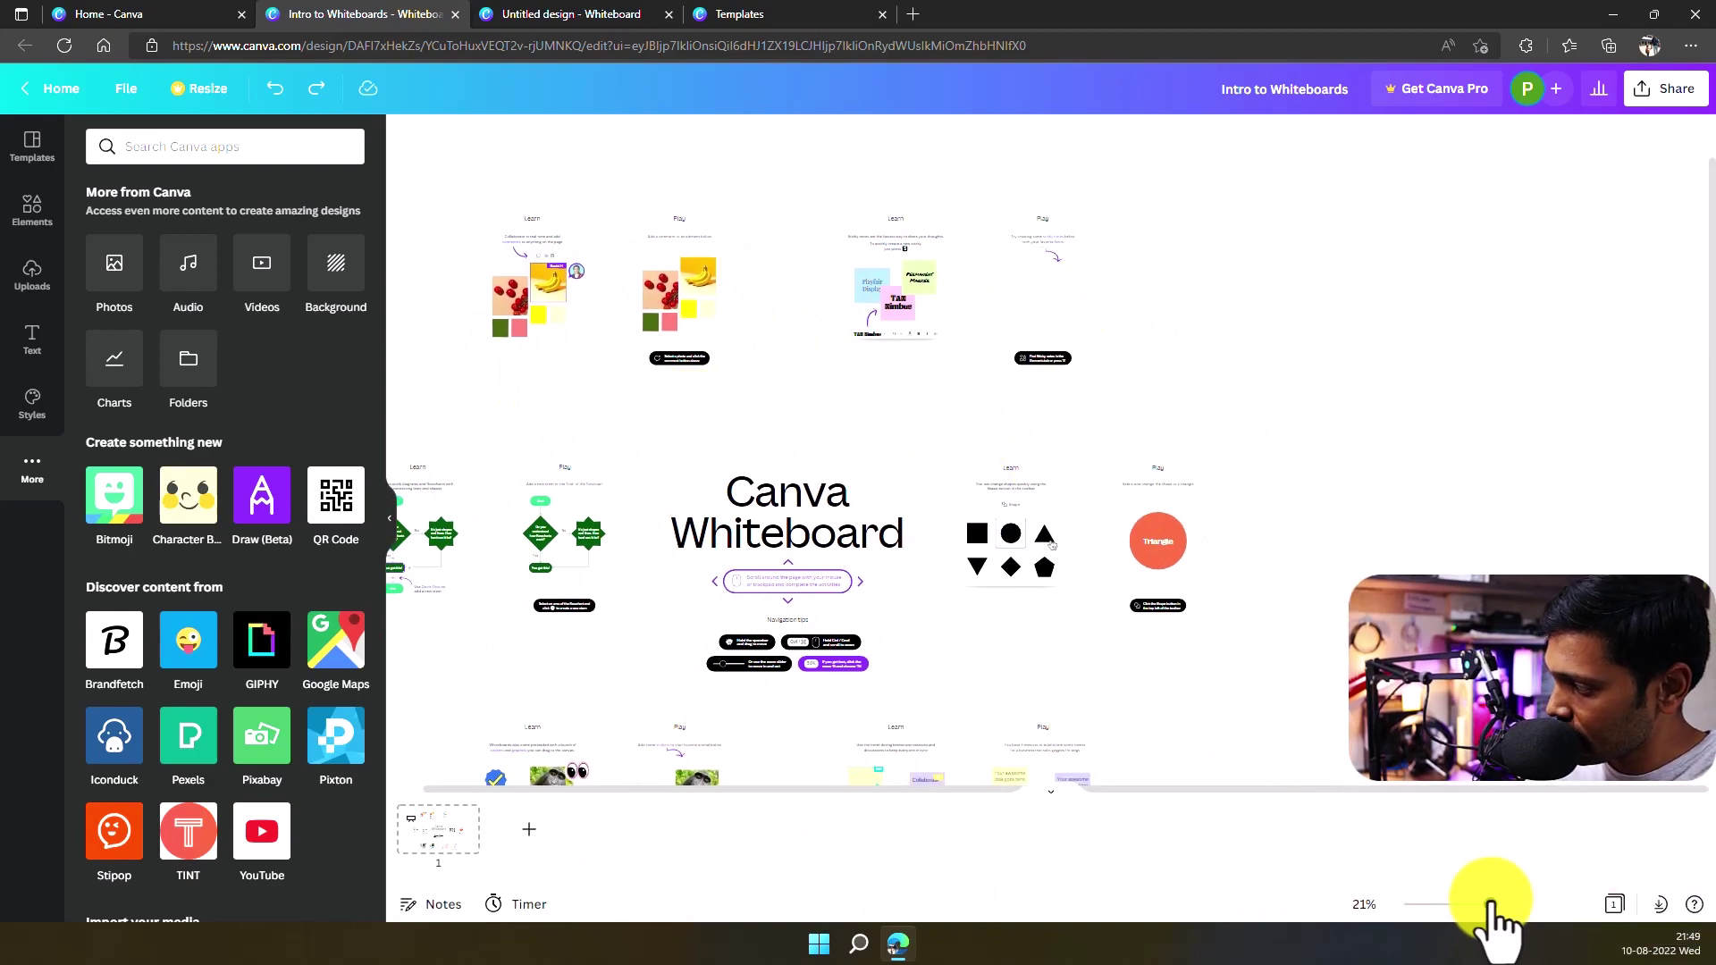
pyautogui.moveTo(1490, 904); pyautogui.dragTo(1505, 904)
pyautogui.click(32, 212)
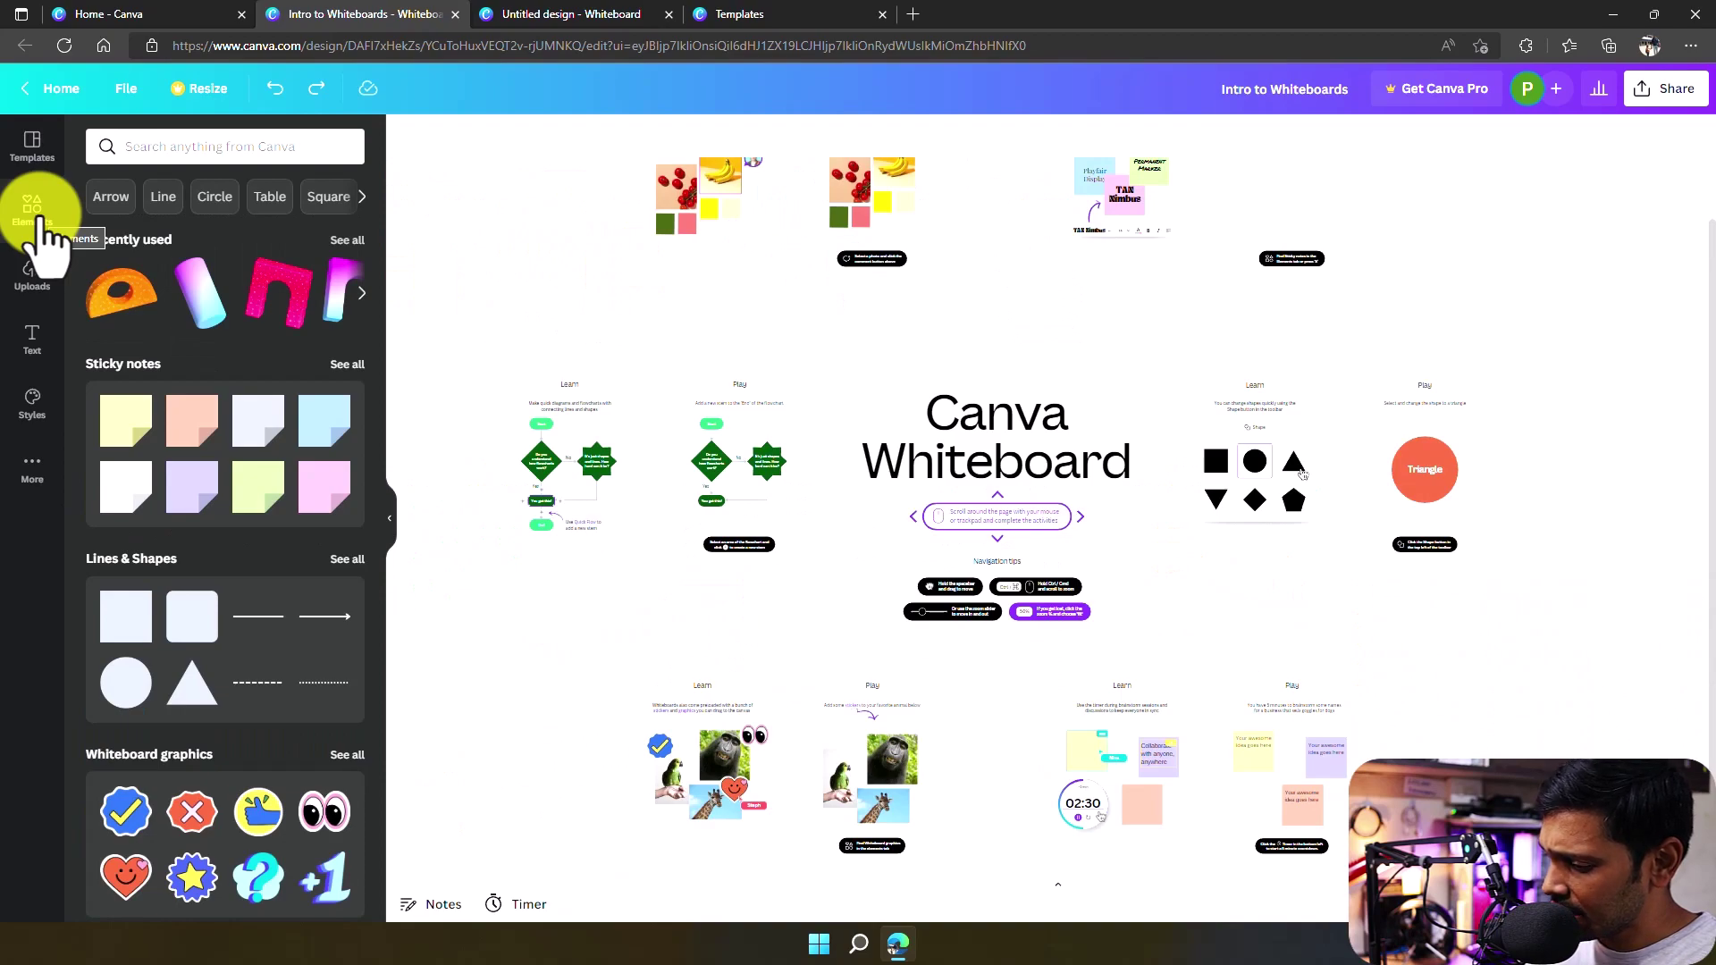
# - Browse the full set of Whiteboard graphics stickers, then return to the Elements overview
pyautogui.click(974, 554)
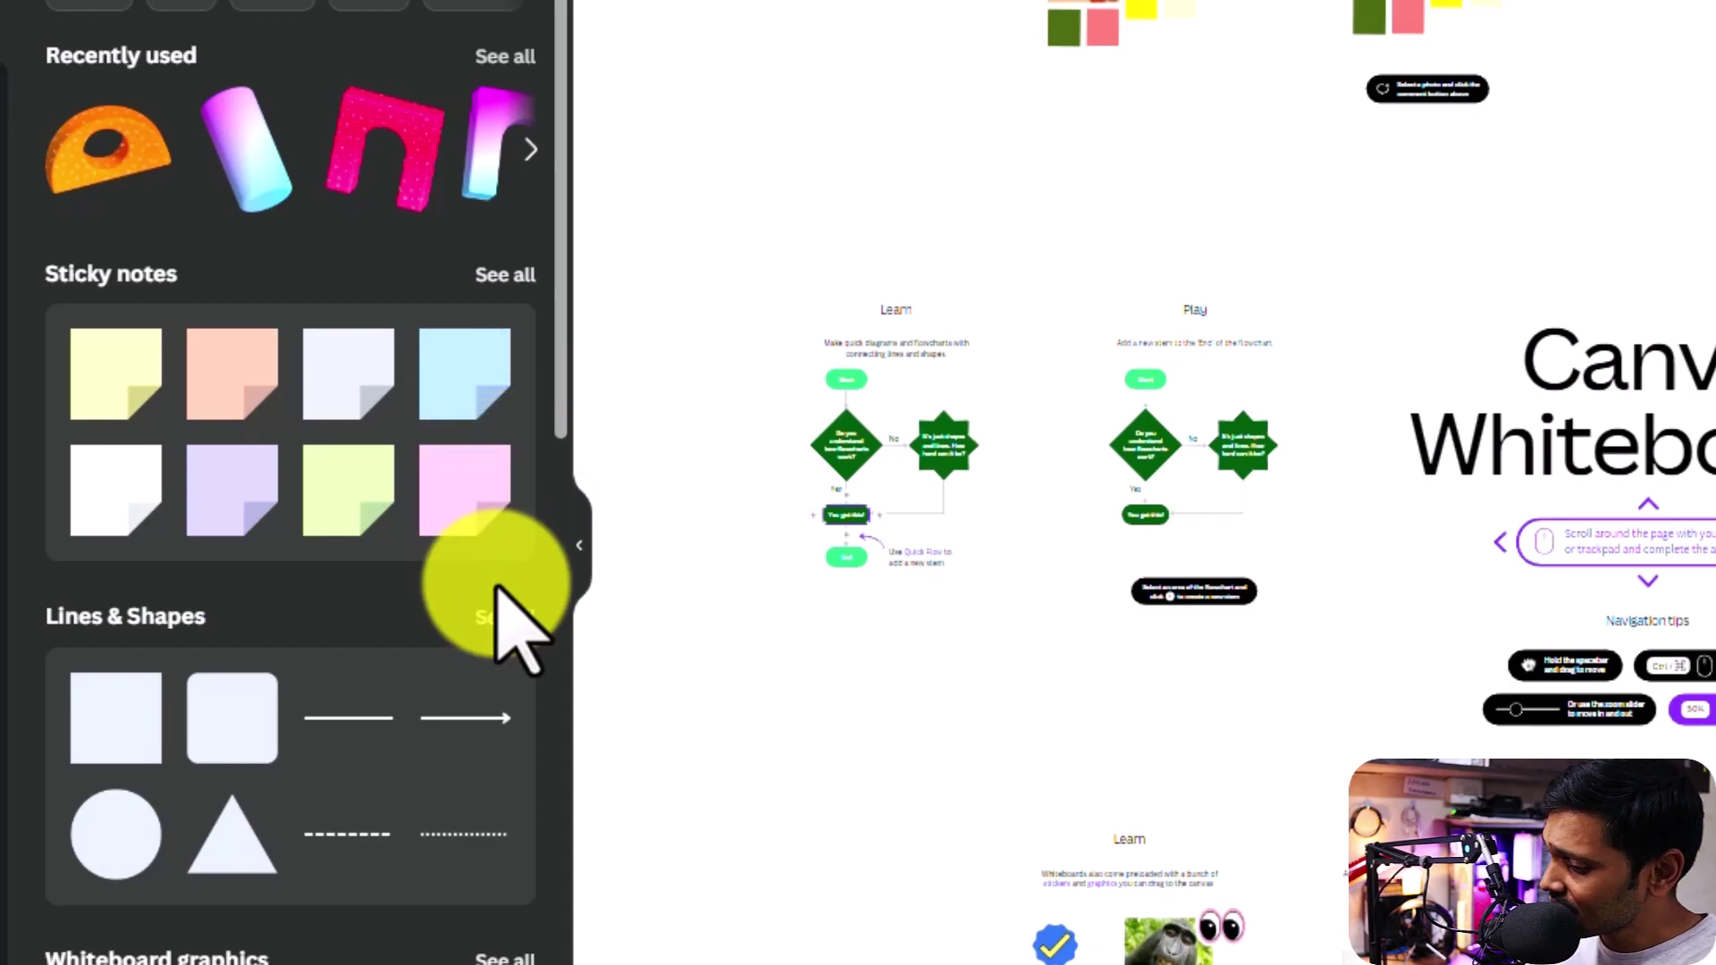
pyautogui.scroll(-5, 471, 556)
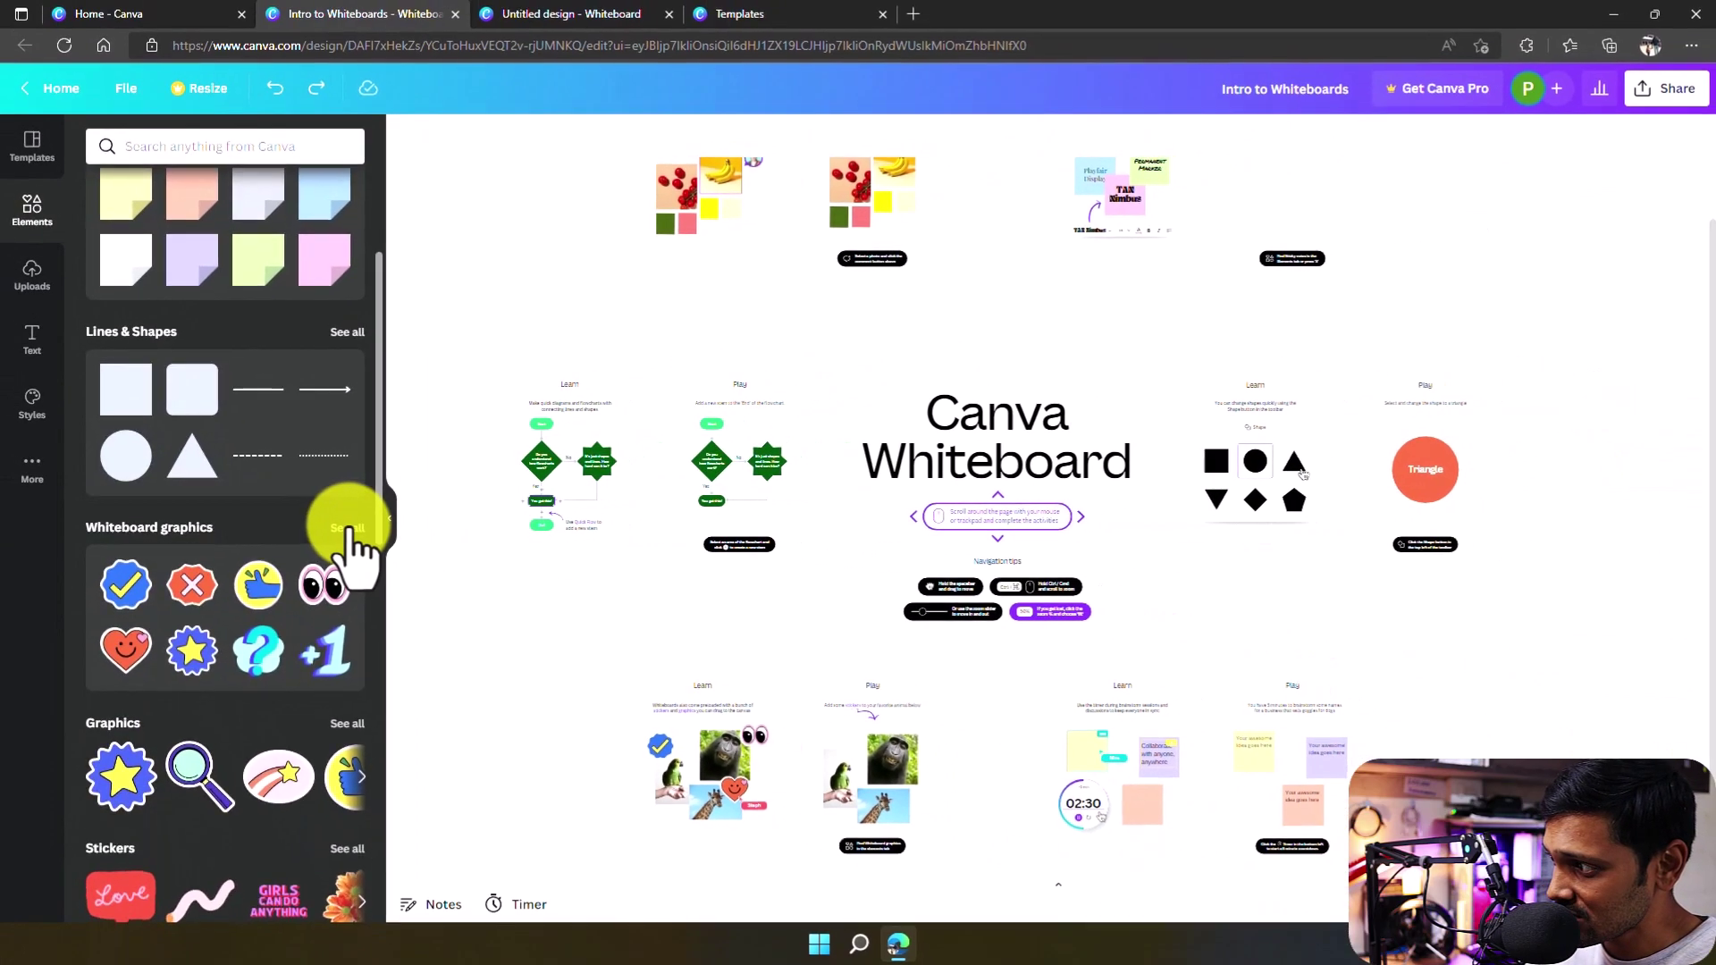
pyautogui.click(349, 534)
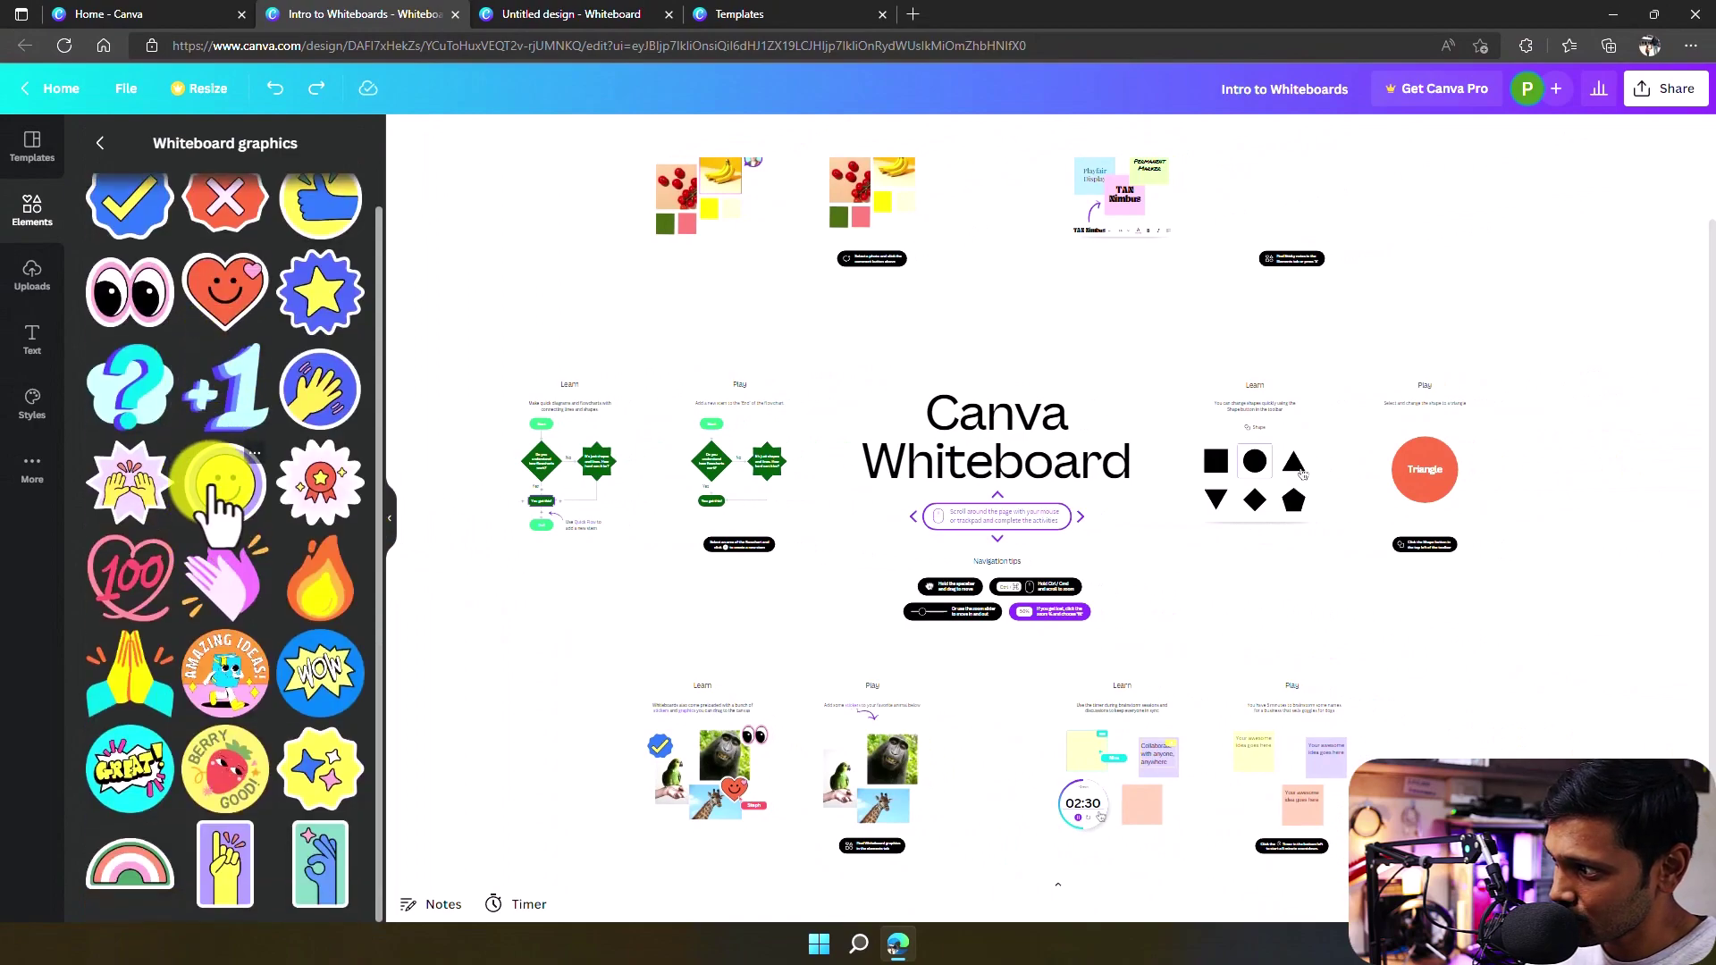
pyautogui.scroll(1, 219, 501)
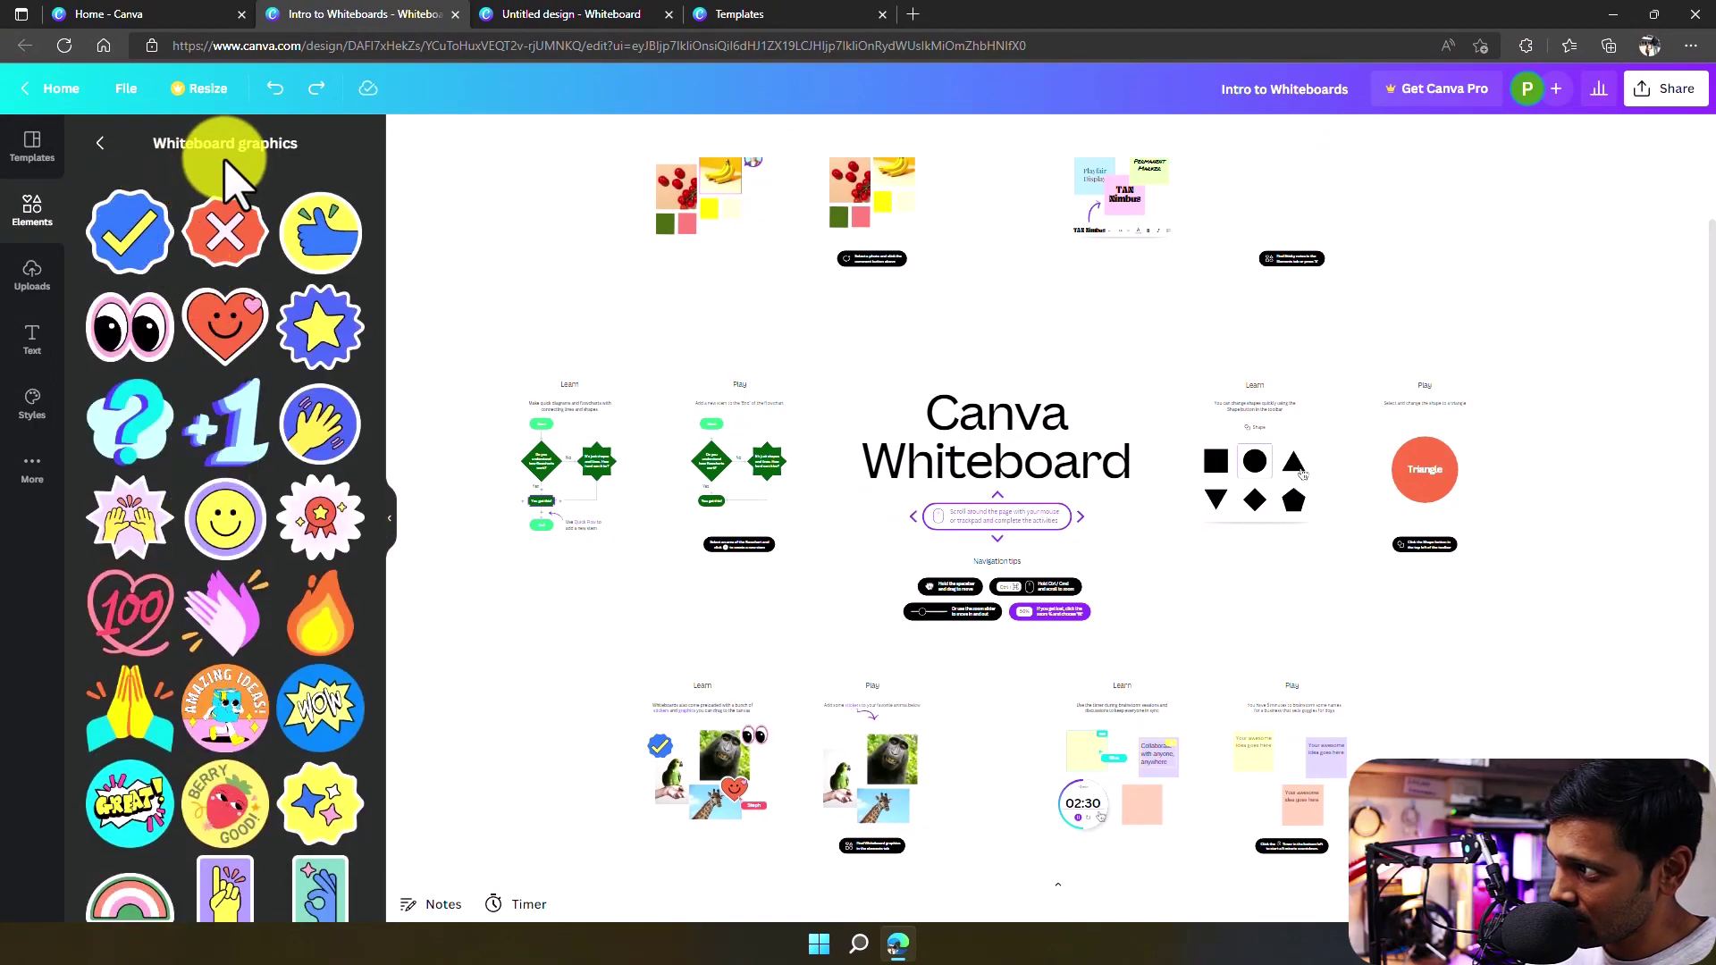
pyautogui.click(99, 144)
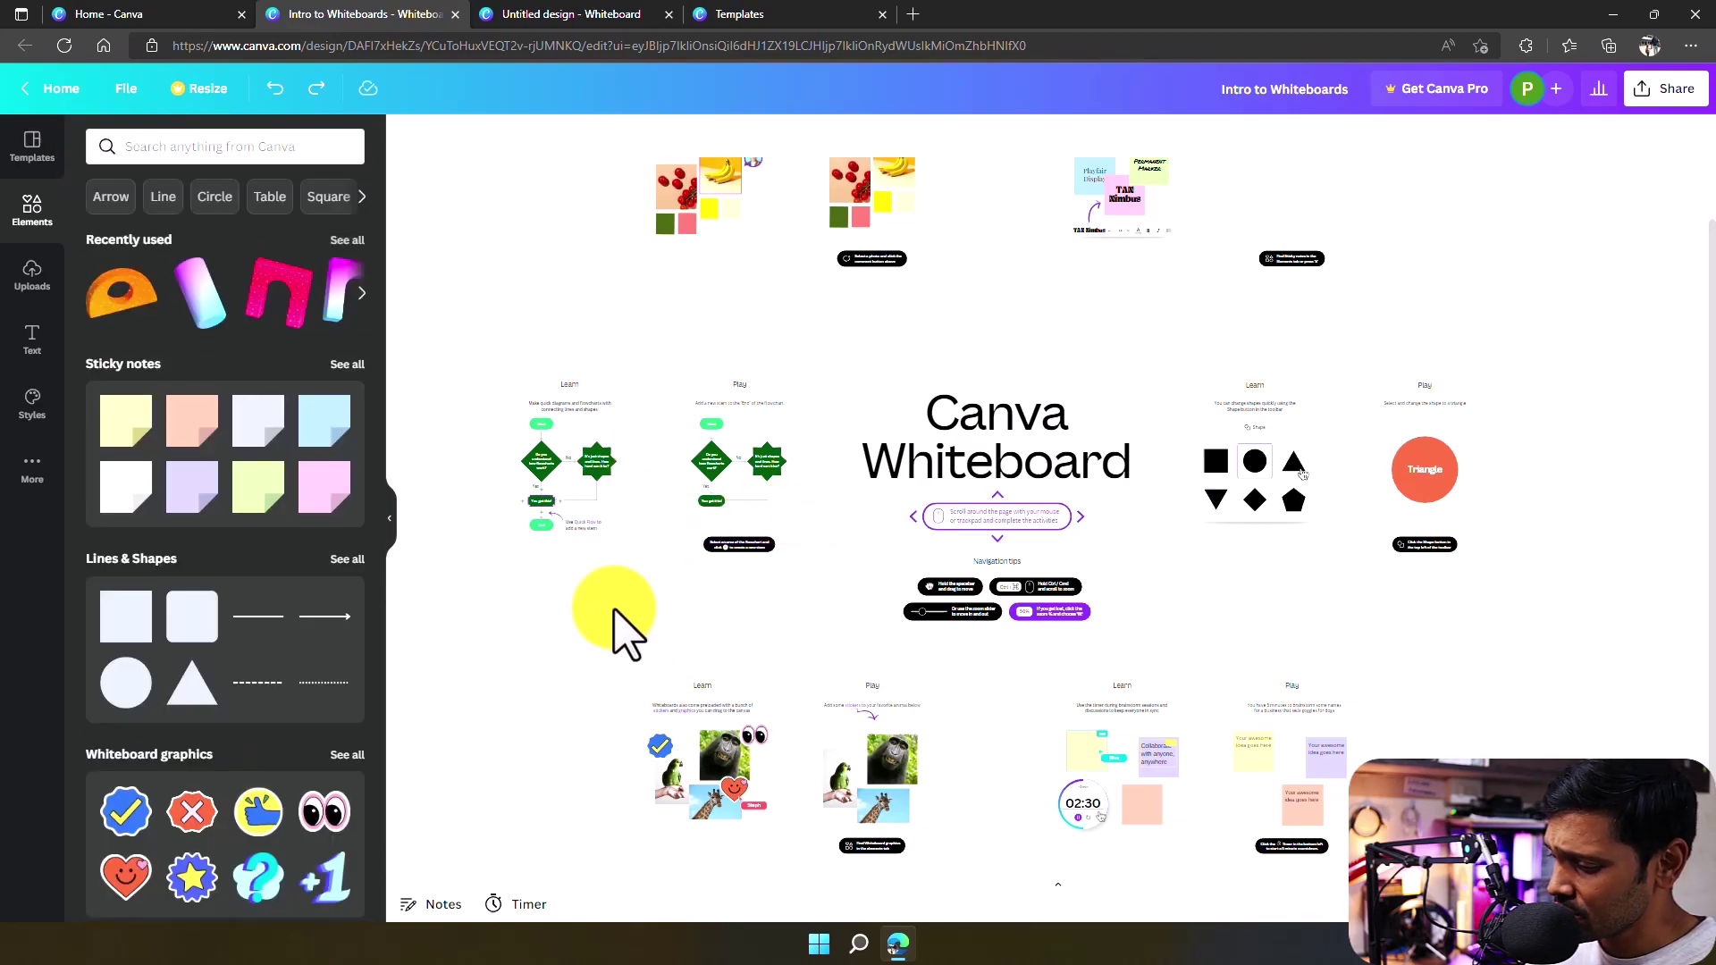
# - Scroll down to Collections and preview the Painted Rough Organic graphics collection
pyautogui.scroll(-1, 534, 758)
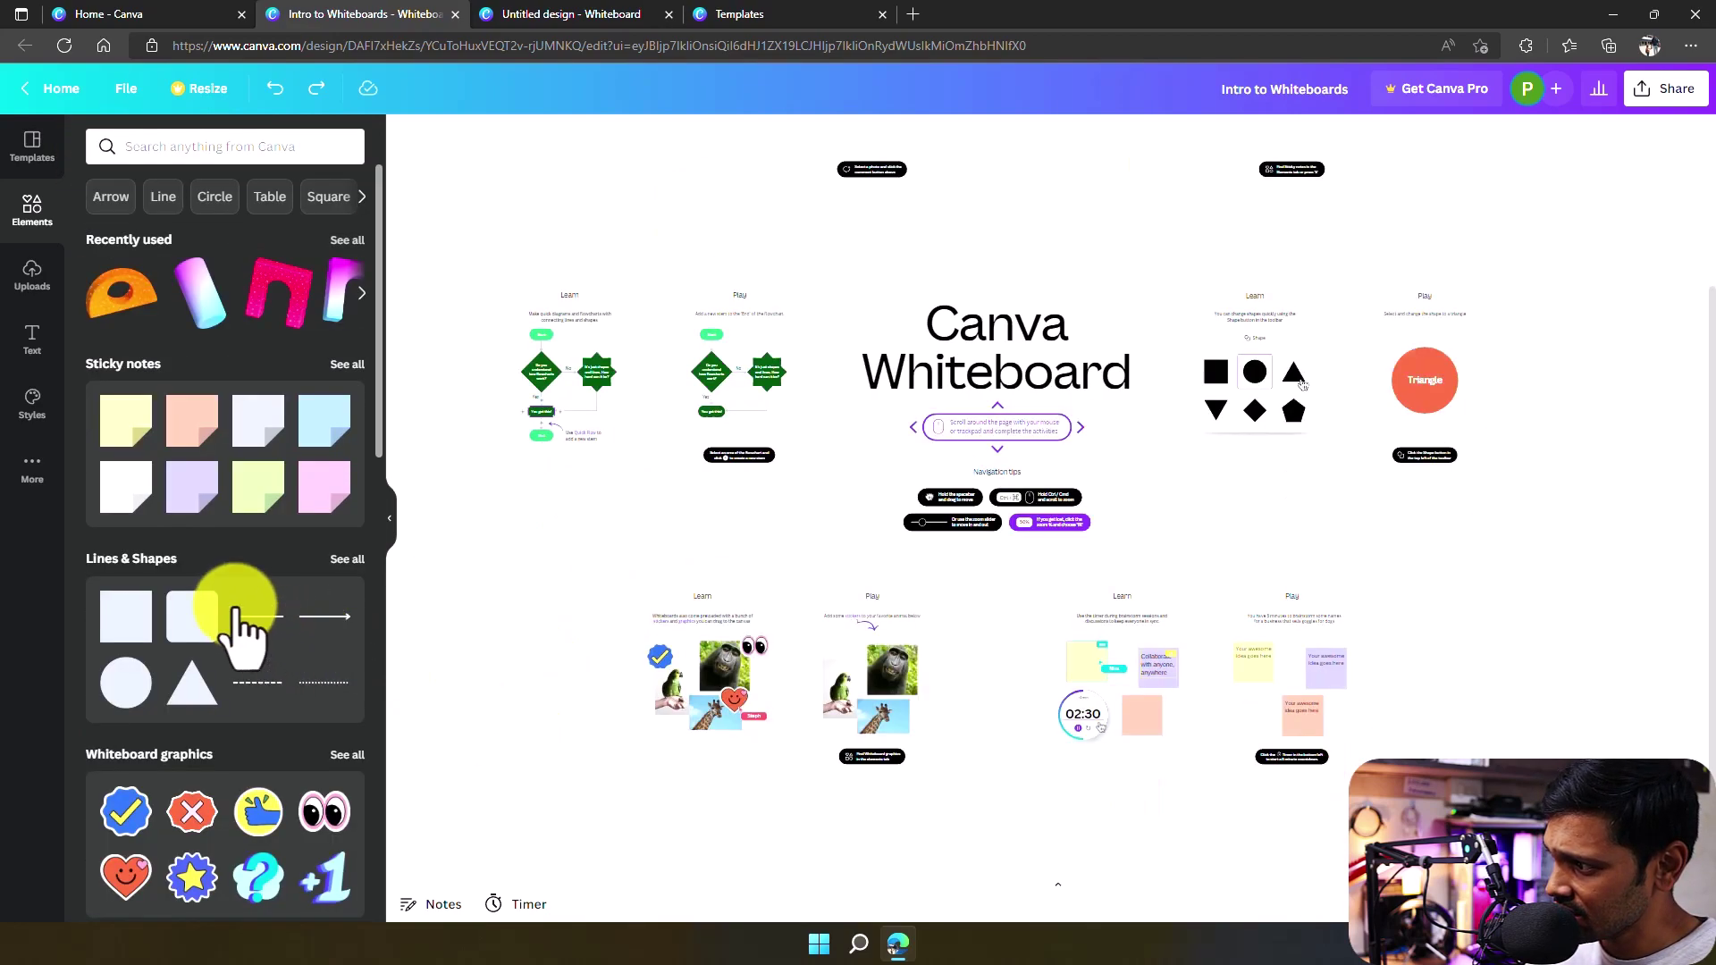
pyautogui.scroll(-5, 223, 617)
pyautogui.scroll(-3, 219, 599)
pyautogui.scroll(-4, 222, 599)
pyautogui.scroll(-3, 219, 597)
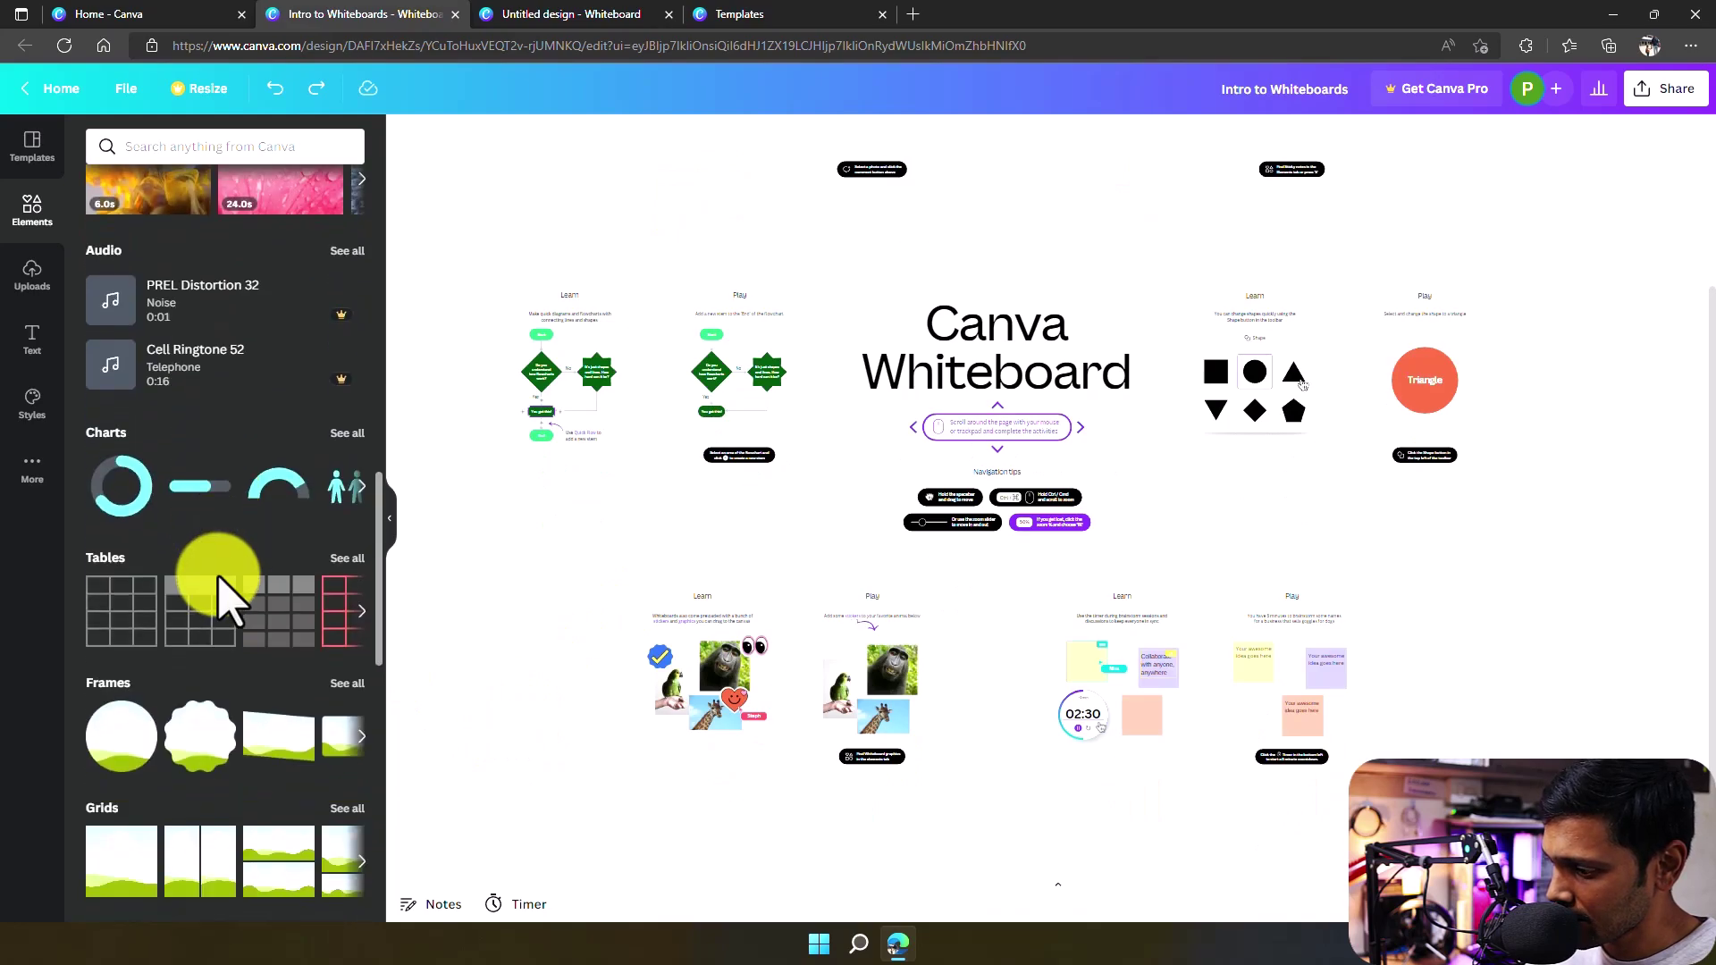
pyautogui.scroll(-3, 213, 576)
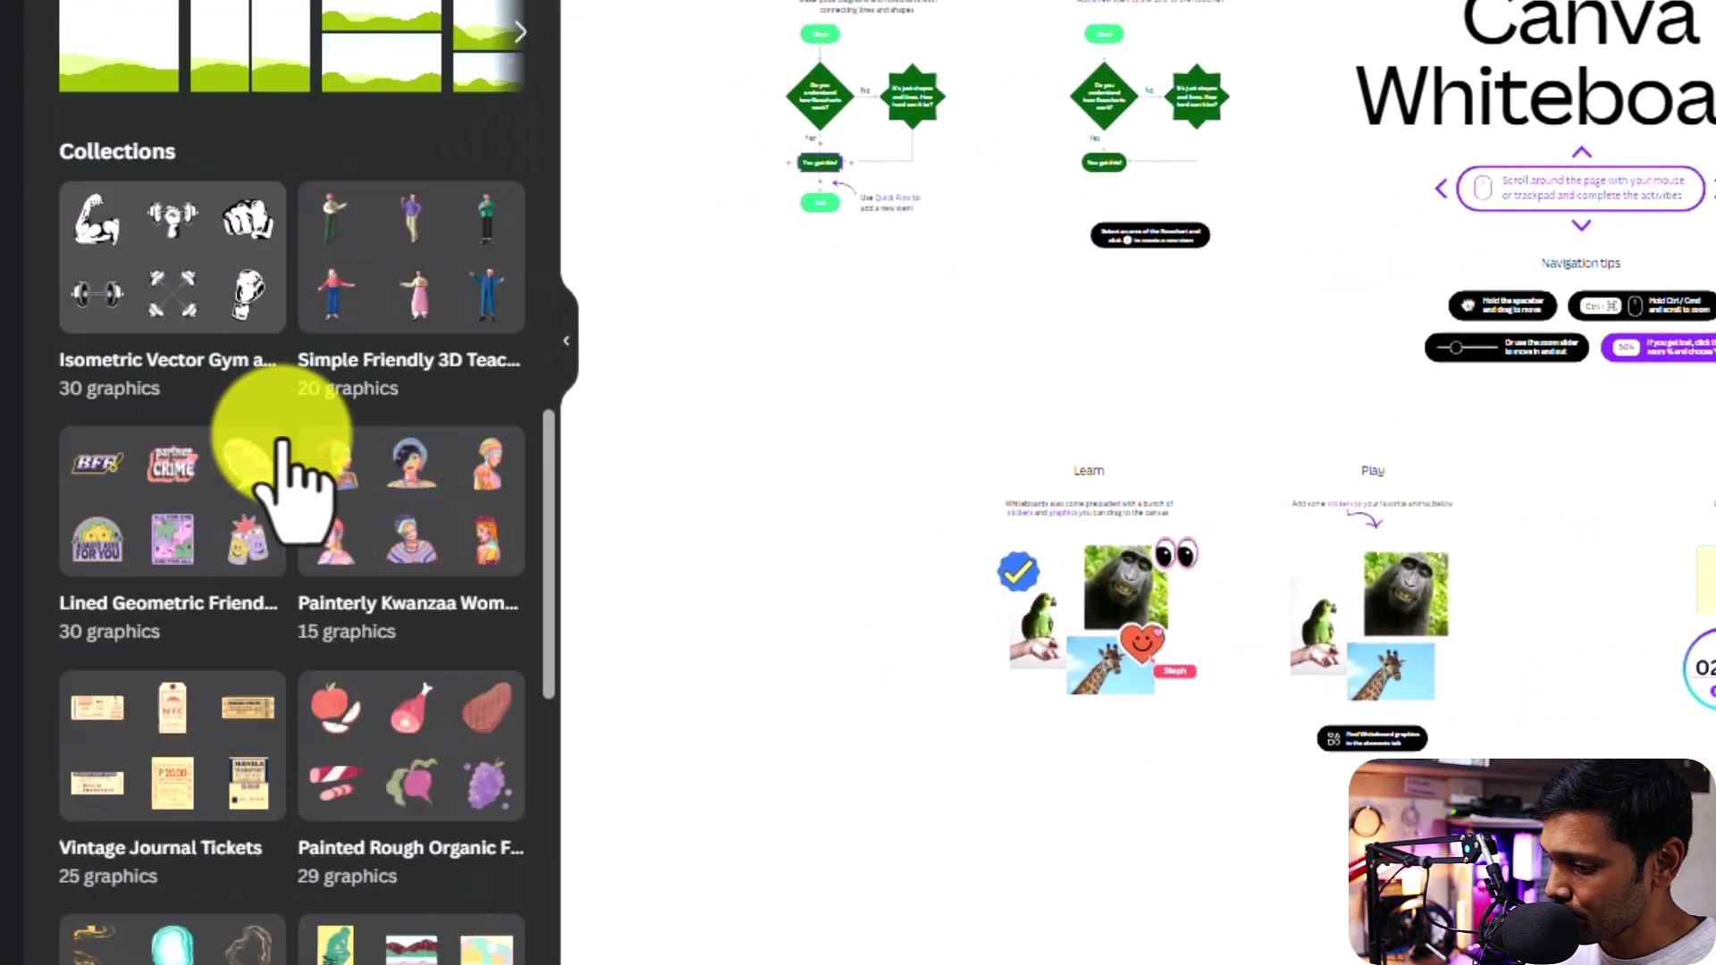
pyautogui.scroll(-3, 295, 442)
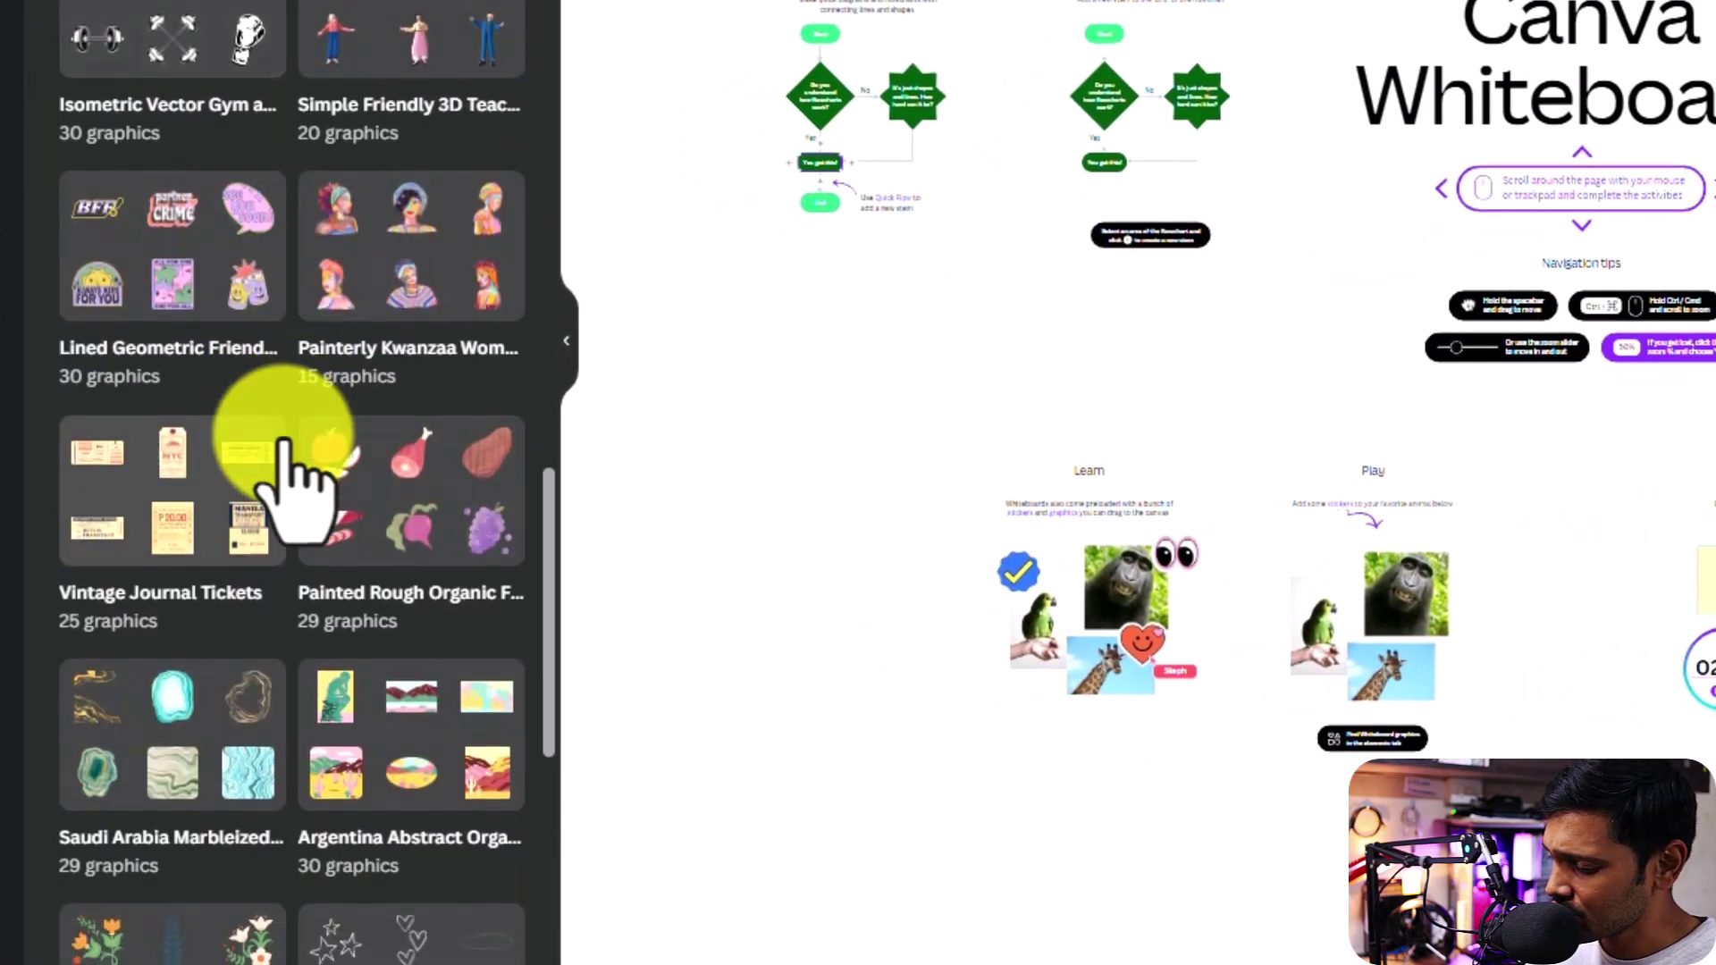
pyautogui.scroll(-2, 291, 447)
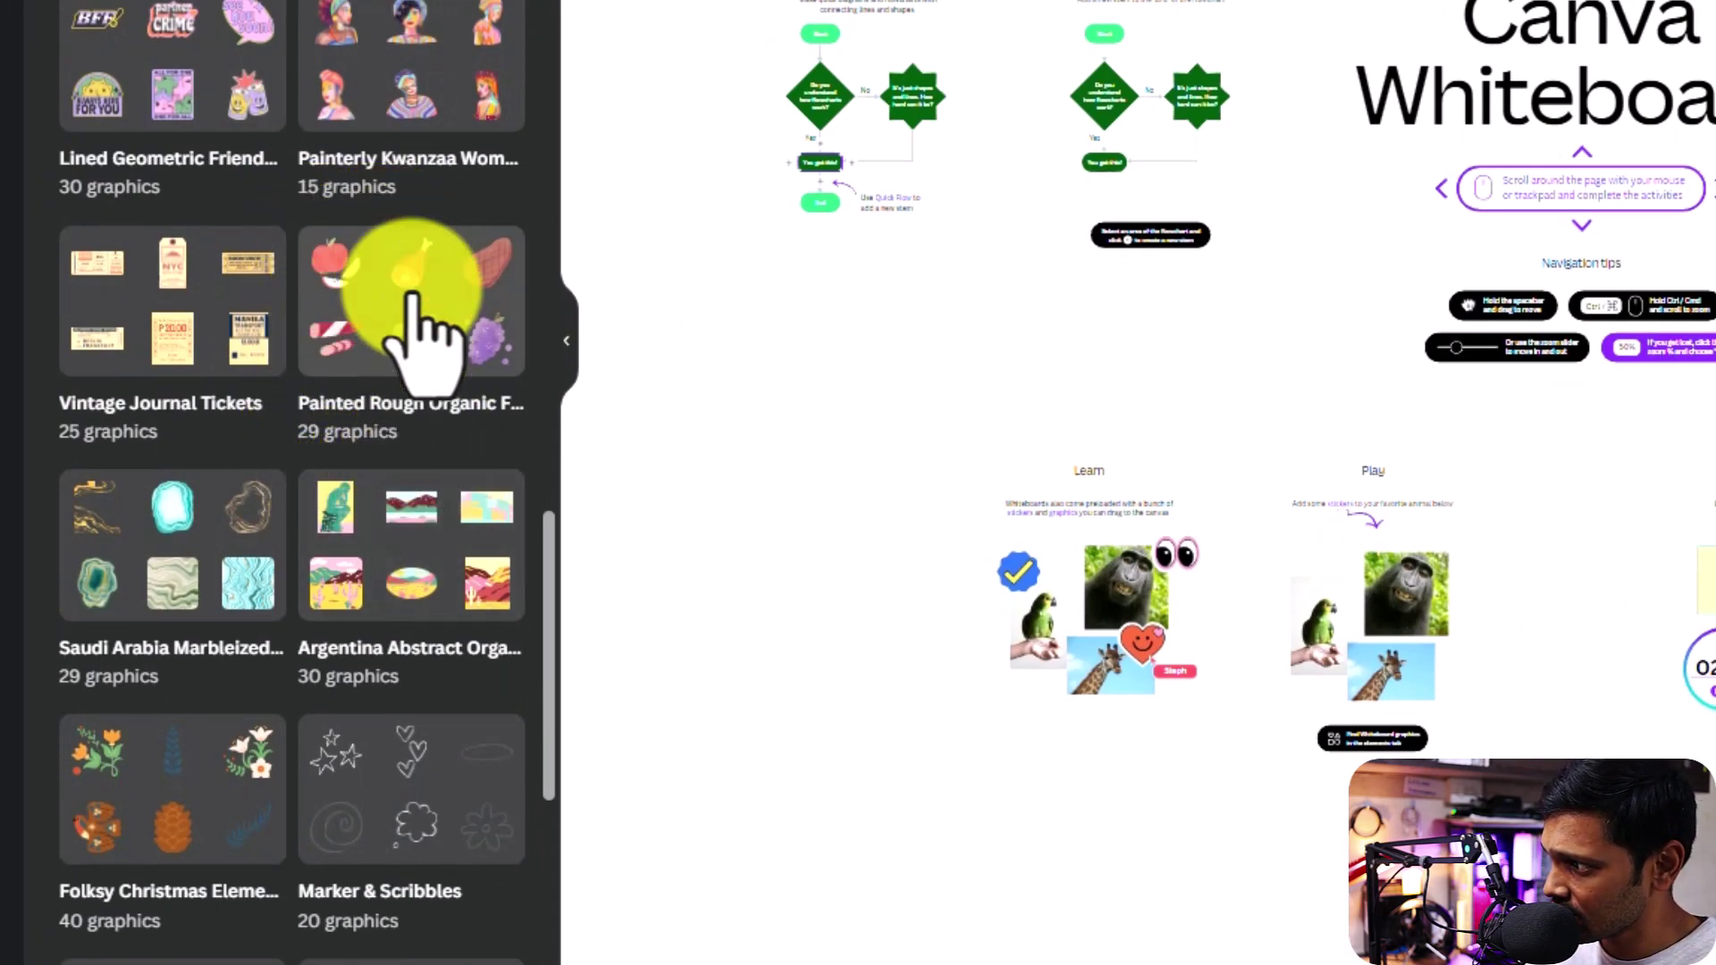
pyautogui.click(398, 286)
pyautogui.click(223, 27)
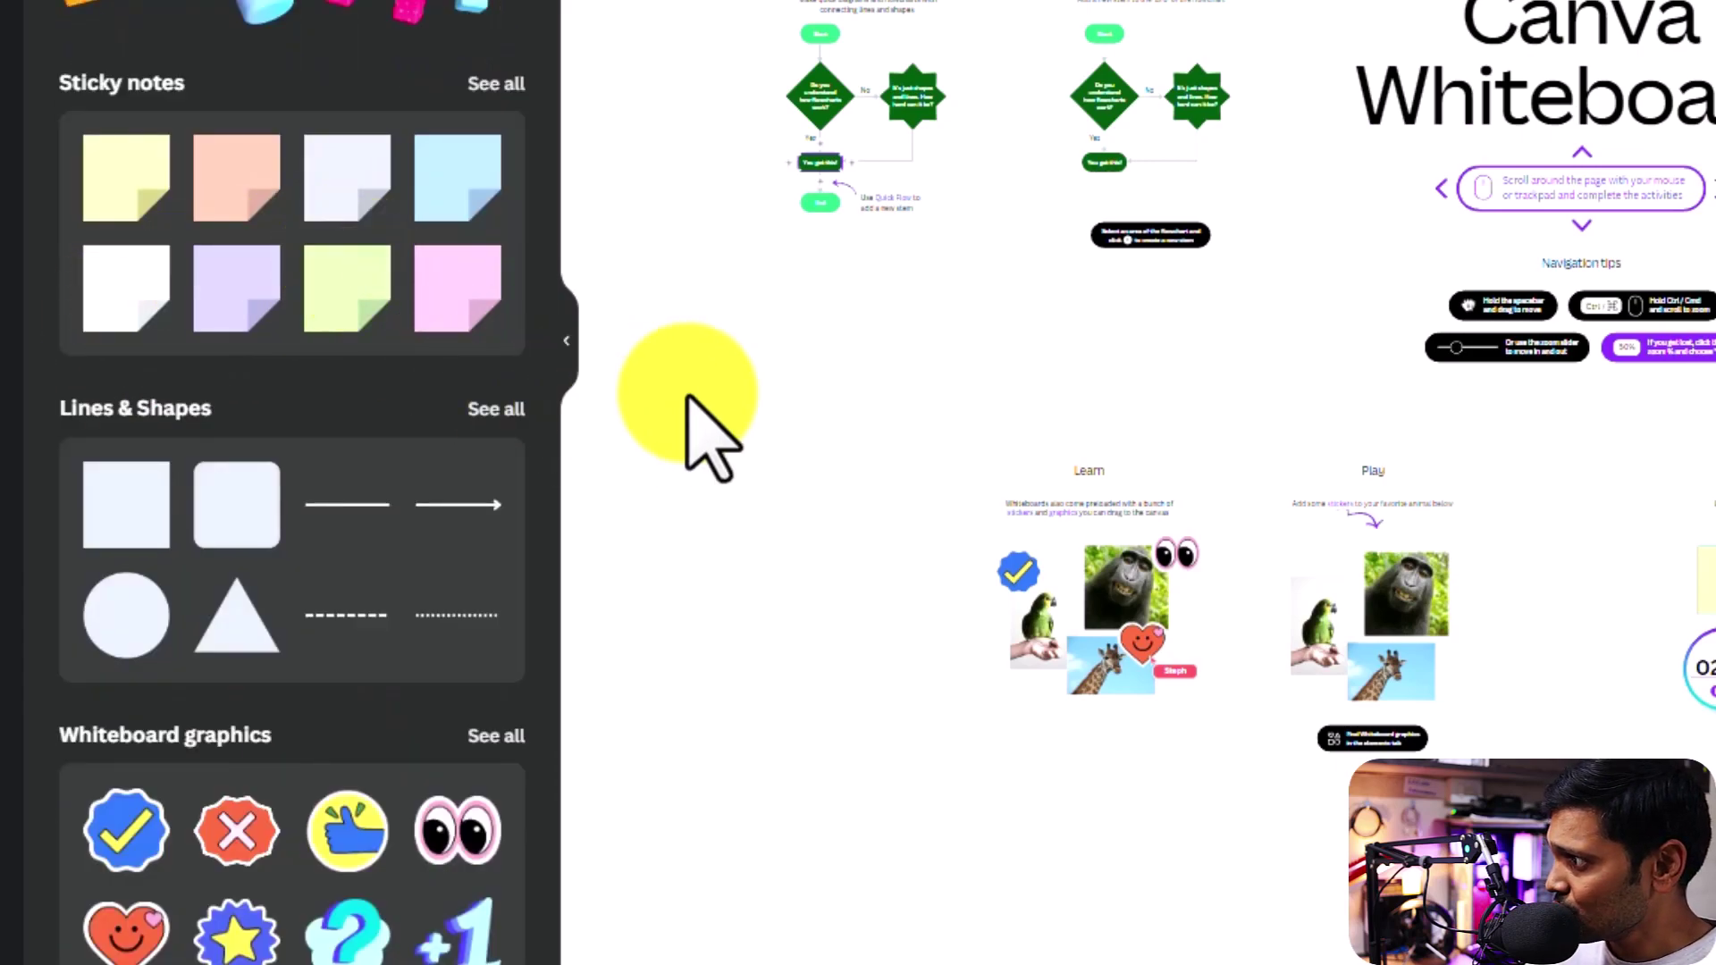
# - Hide the Elements library and zoom into the Learn shapes example, panning toward Play
pyautogui.click(567, 341)
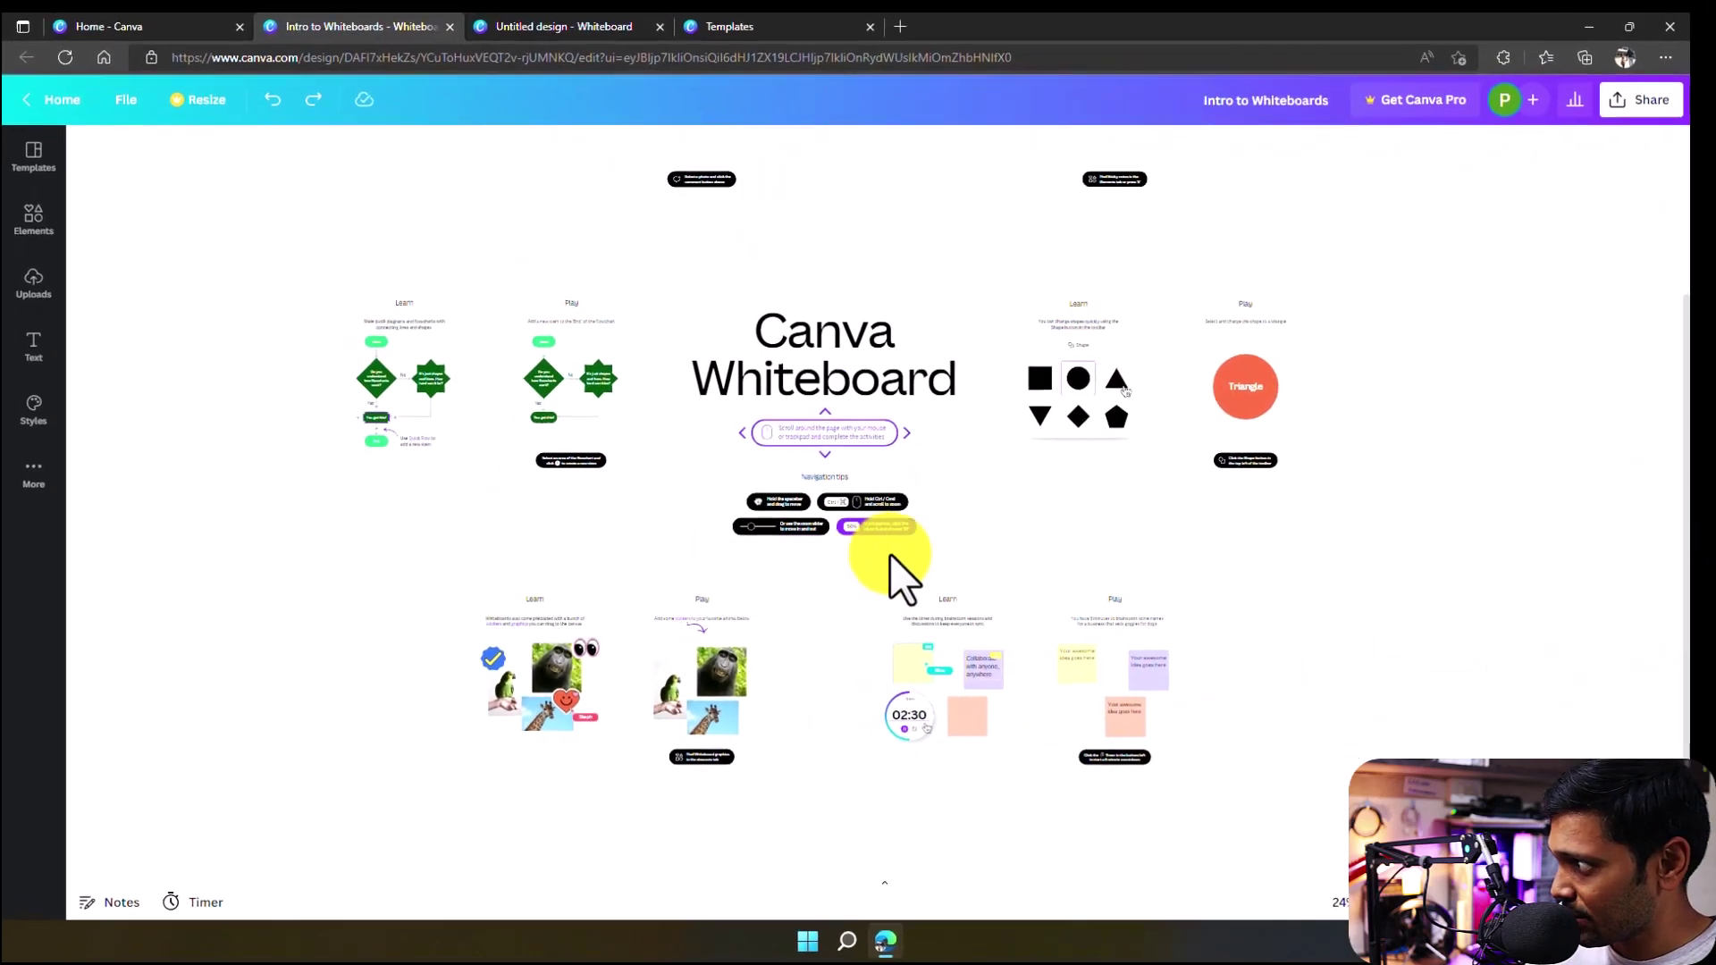
pyautogui.scroll(3, 796, 421)
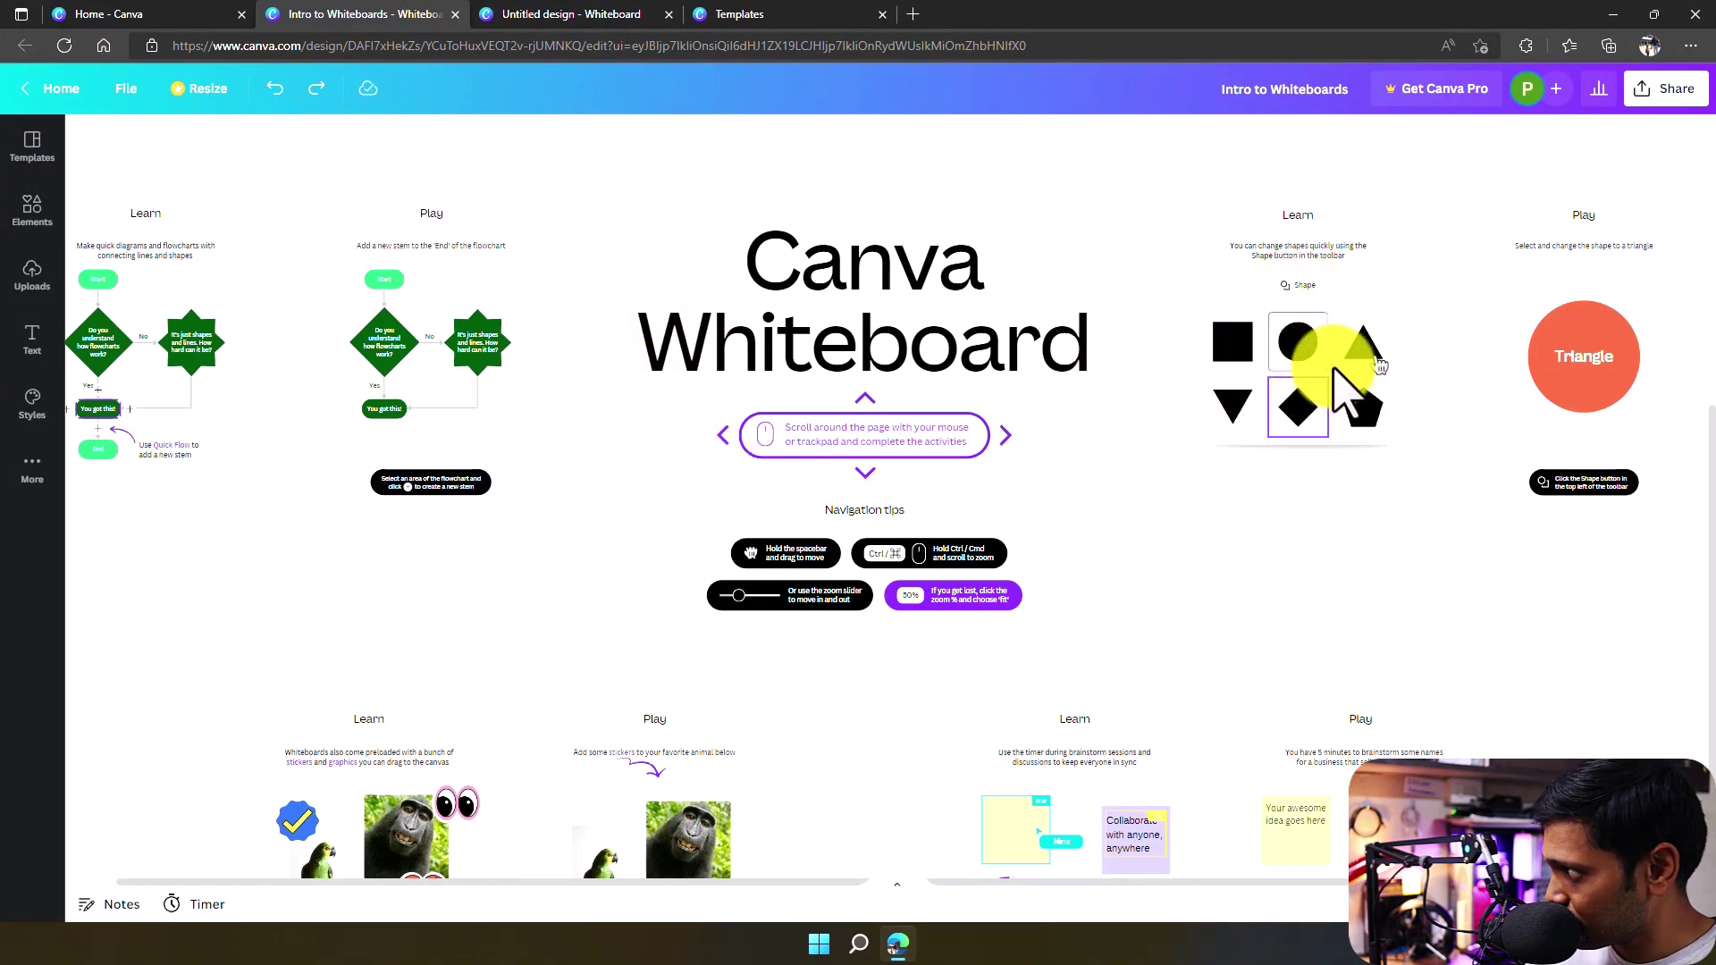
pyautogui.click(1336, 373)
pyautogui.keyDown('ctrl'); pyautogui.scroll(5, 1341, 309); pyautogui.keyUp('ctrl')
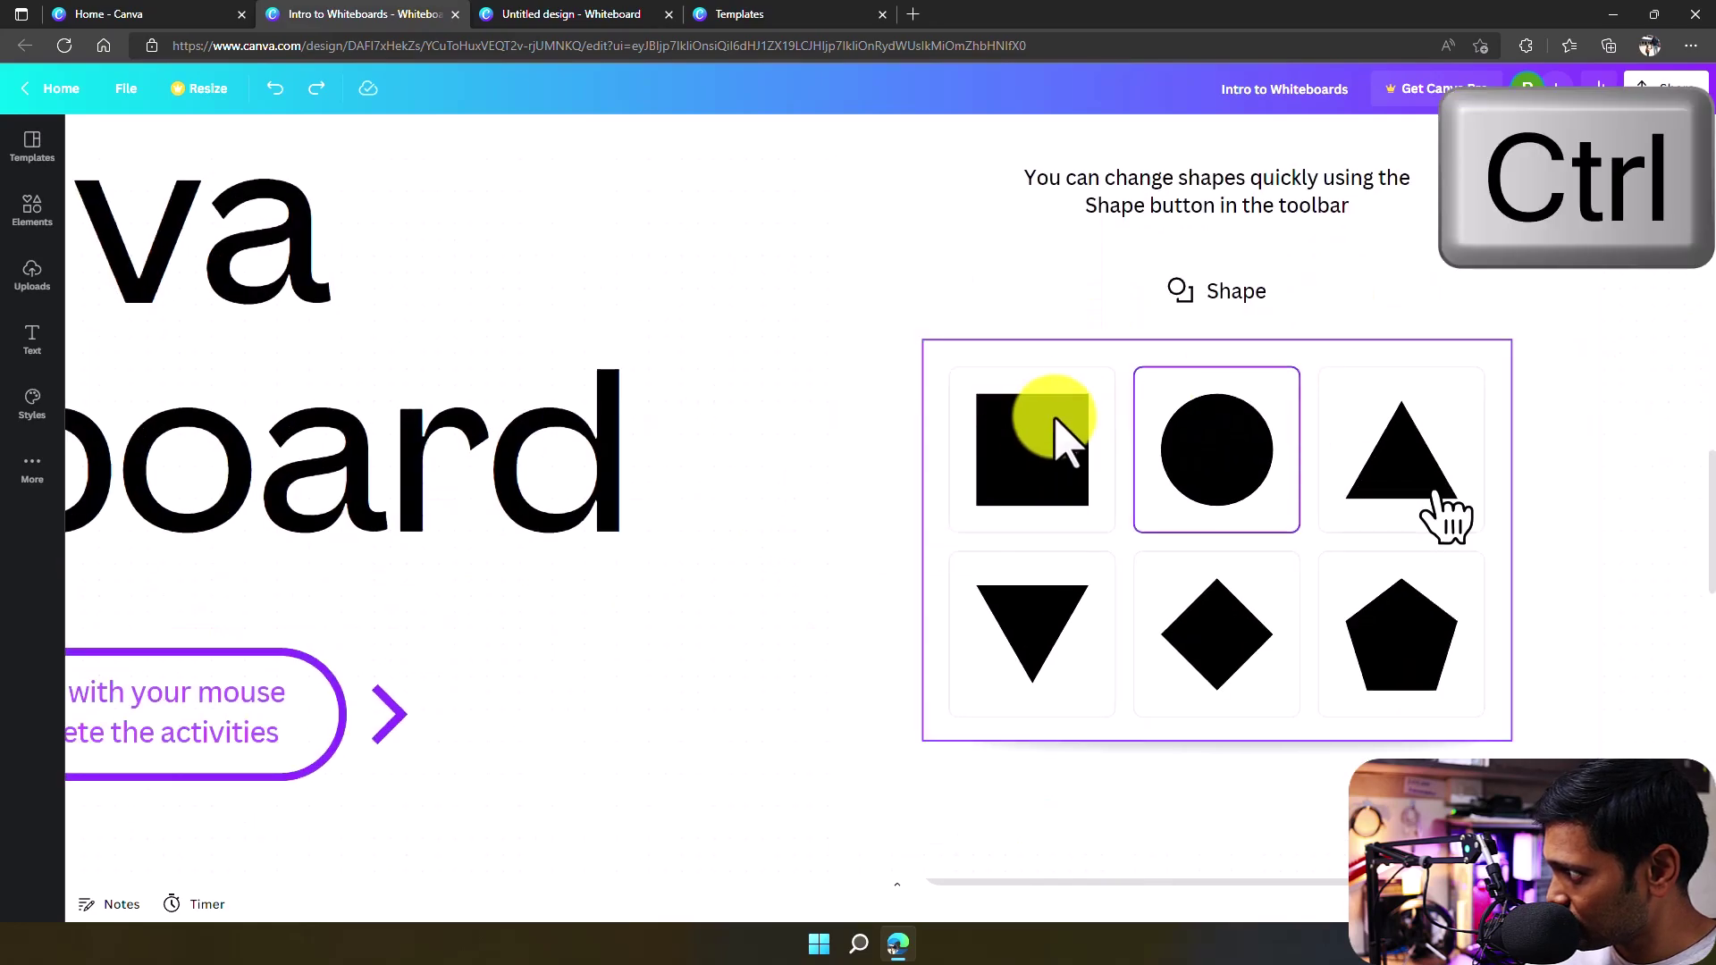
pyautogui.keyDown('ctrl'); pyautogui.scroll(-3, 1062, 431); pyautogui.keyUp('ctrl')
pyautogui.moveTo(750, 462)
pyautogui.mouseDown()
pyautogui.moveTo(402, 518)
pyautogui.moveTo(241, 491)
pyautogui.mouseUp()
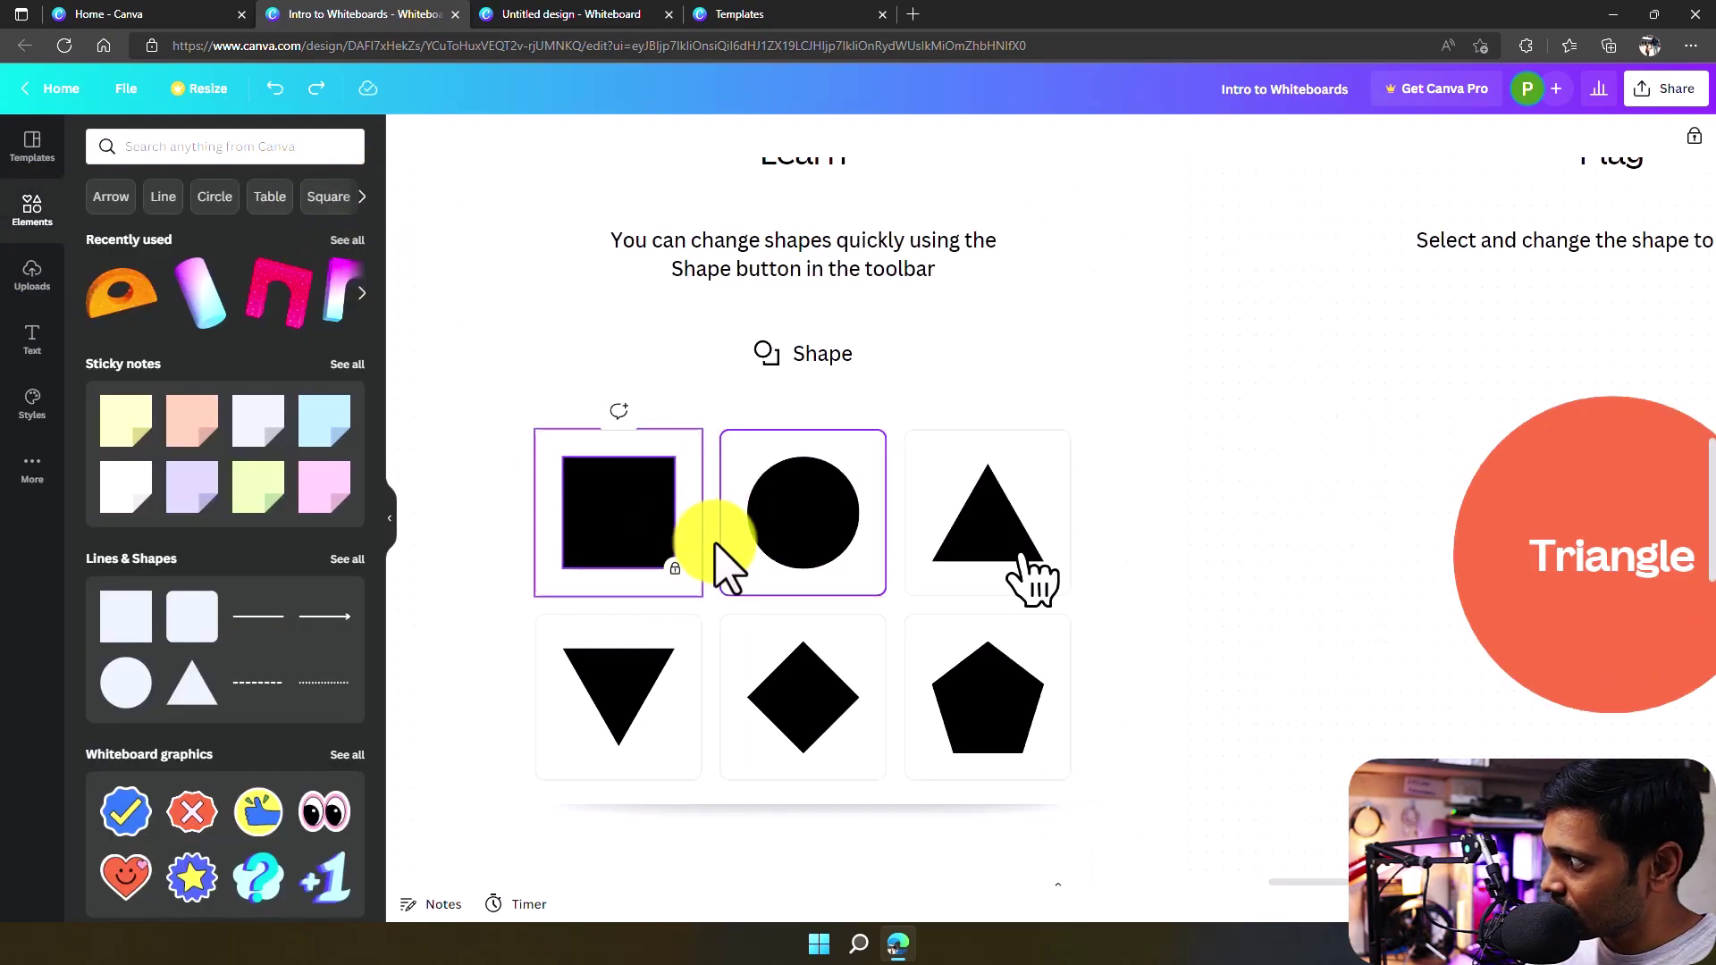
# - Swap the black square in the Learn example for a starburst shape
pyautogui.click(768, 545)
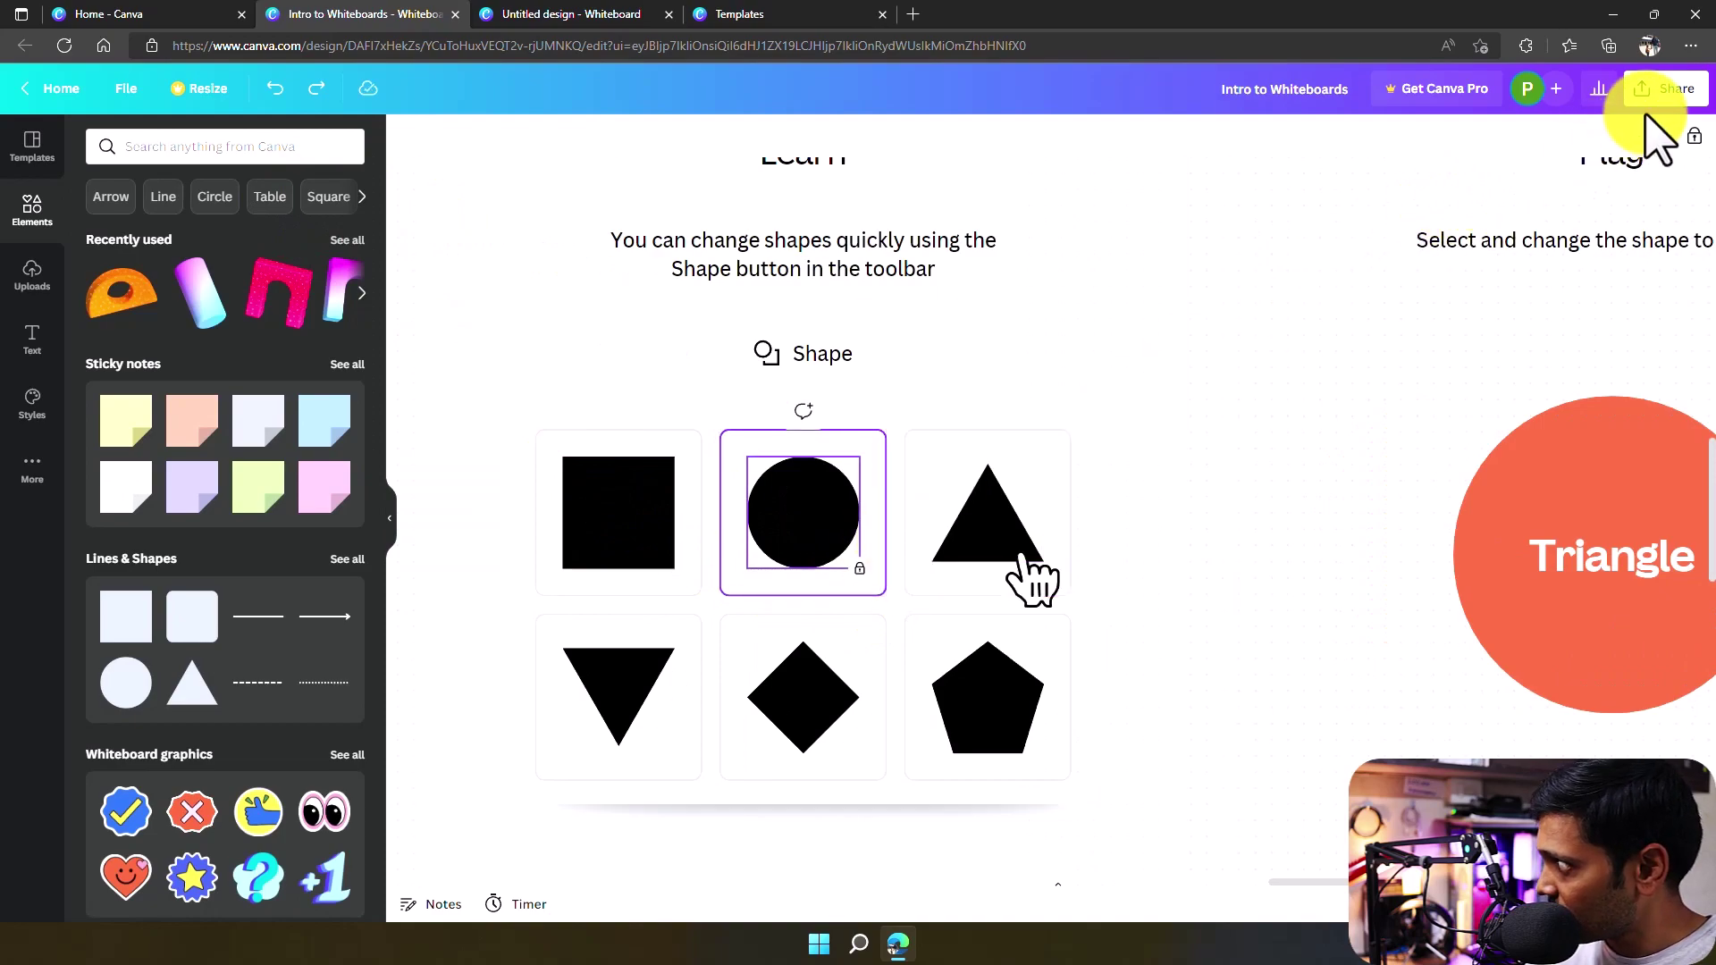
pyautogui.click(930, 456)
pyautogui.click(617, 510)
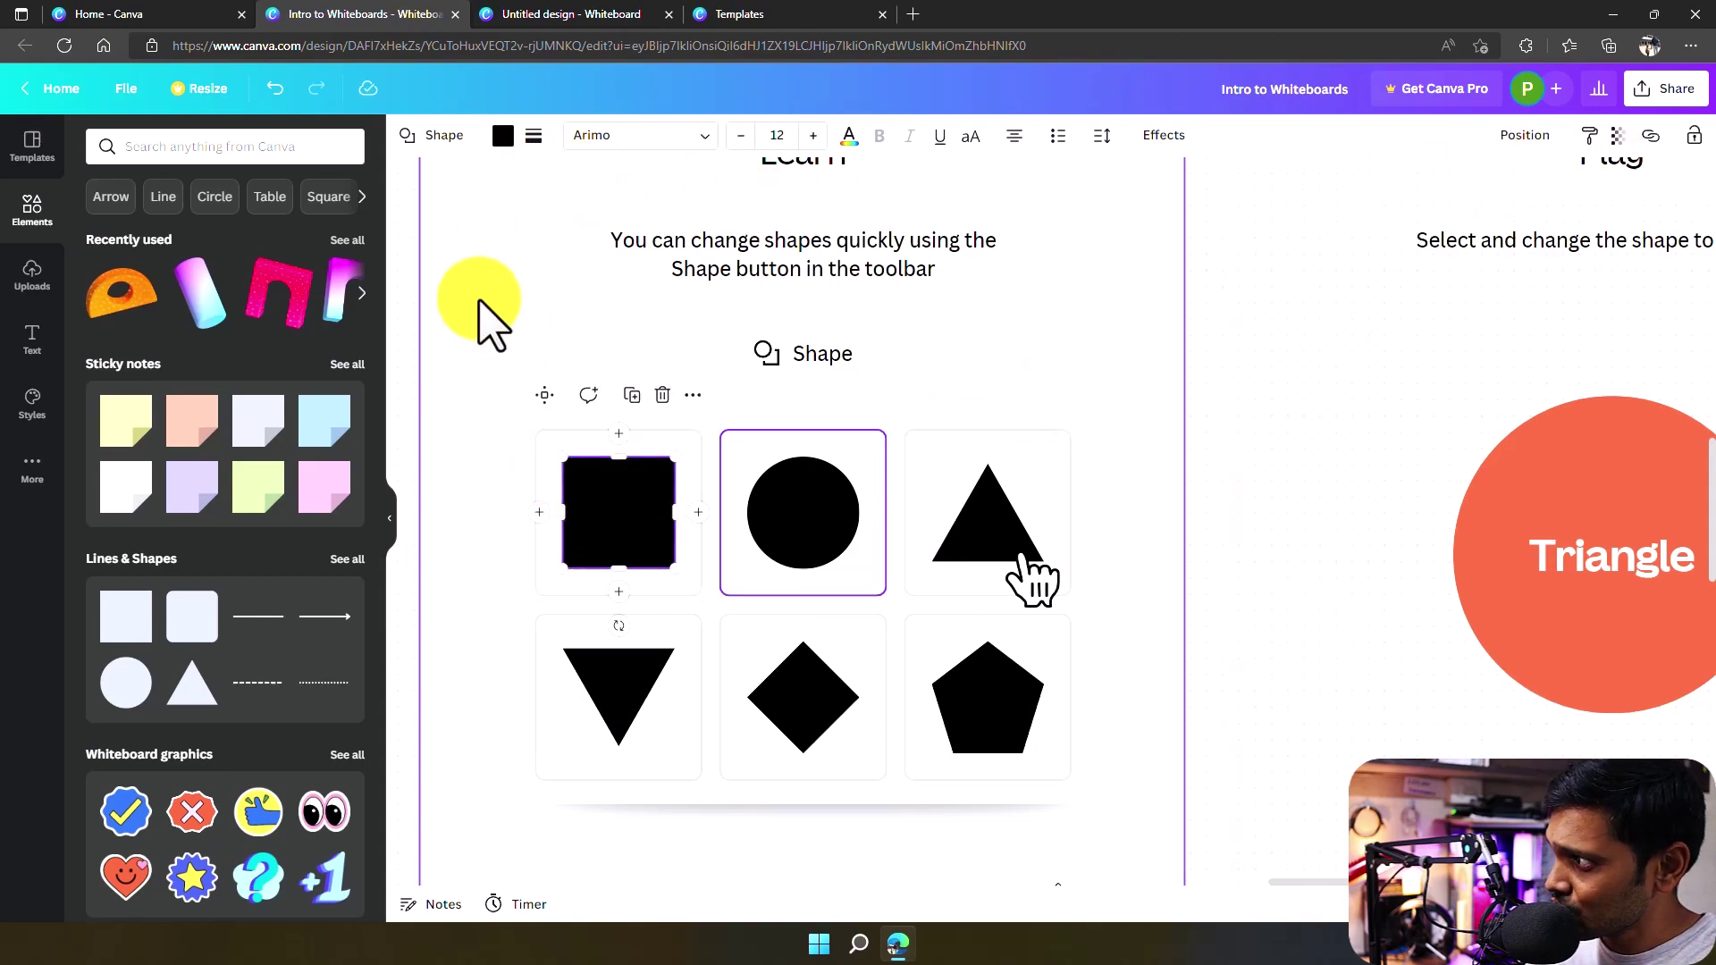
pyautogui.click(439, 147)
pyautogui.scroll(-2, 201, 451)
pyautogui.scroll(-4, 214, 572)
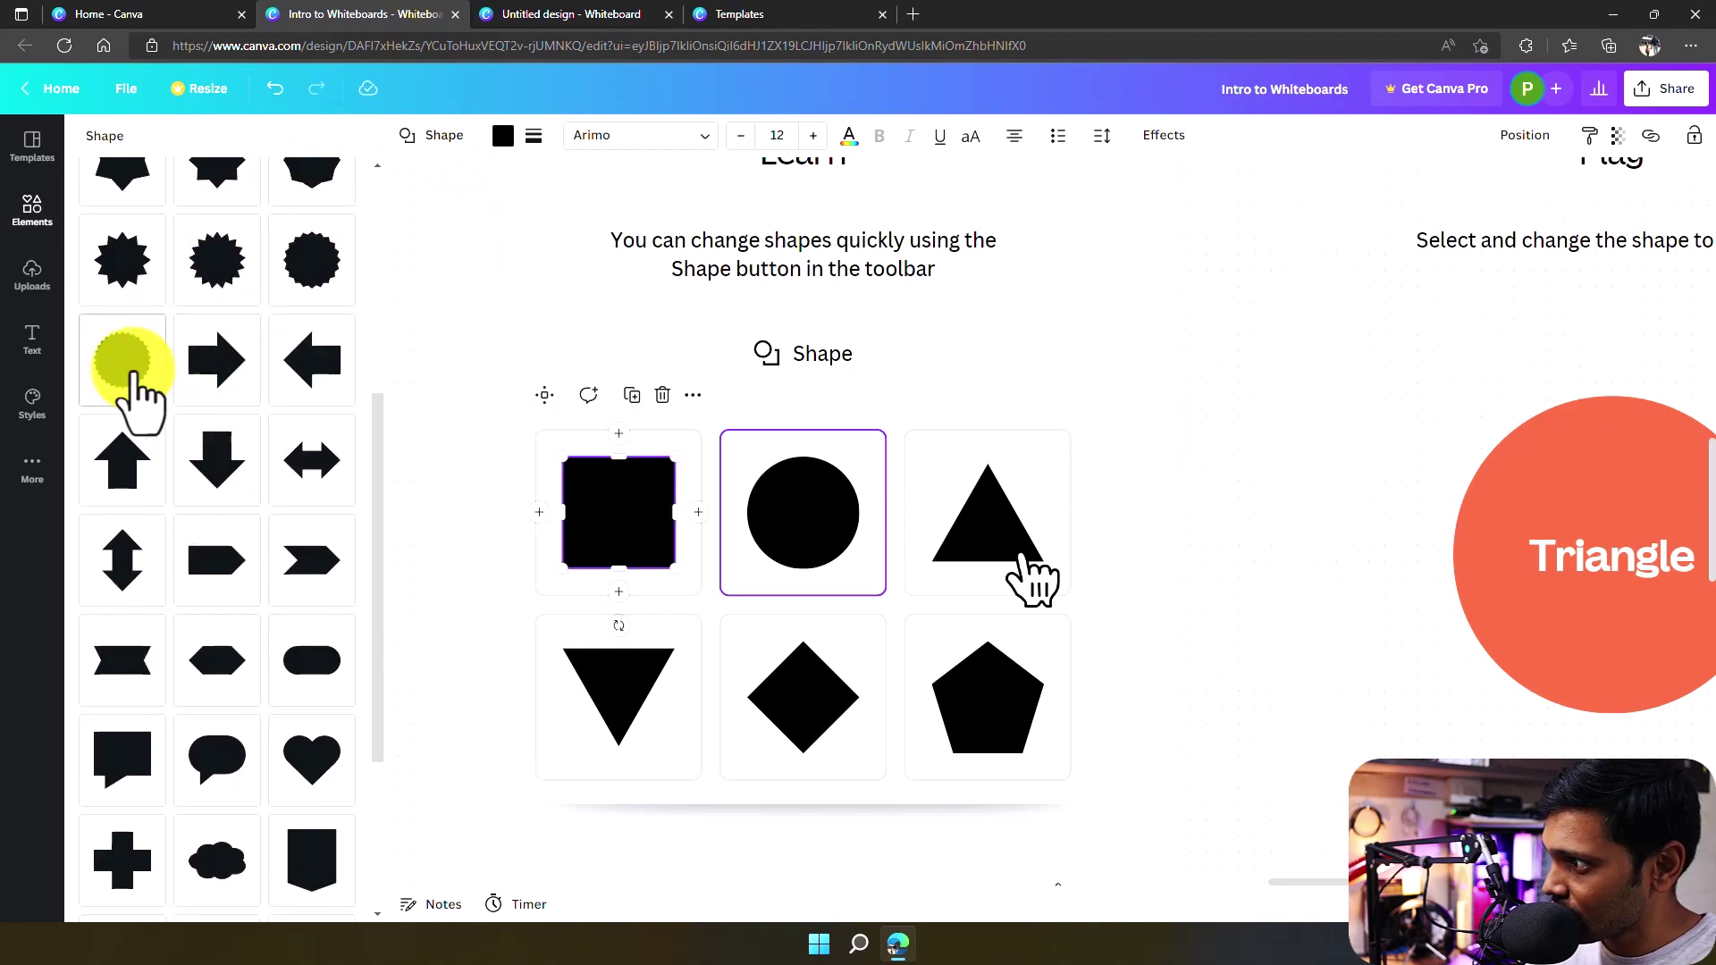
pyautogui.click(480, 502)
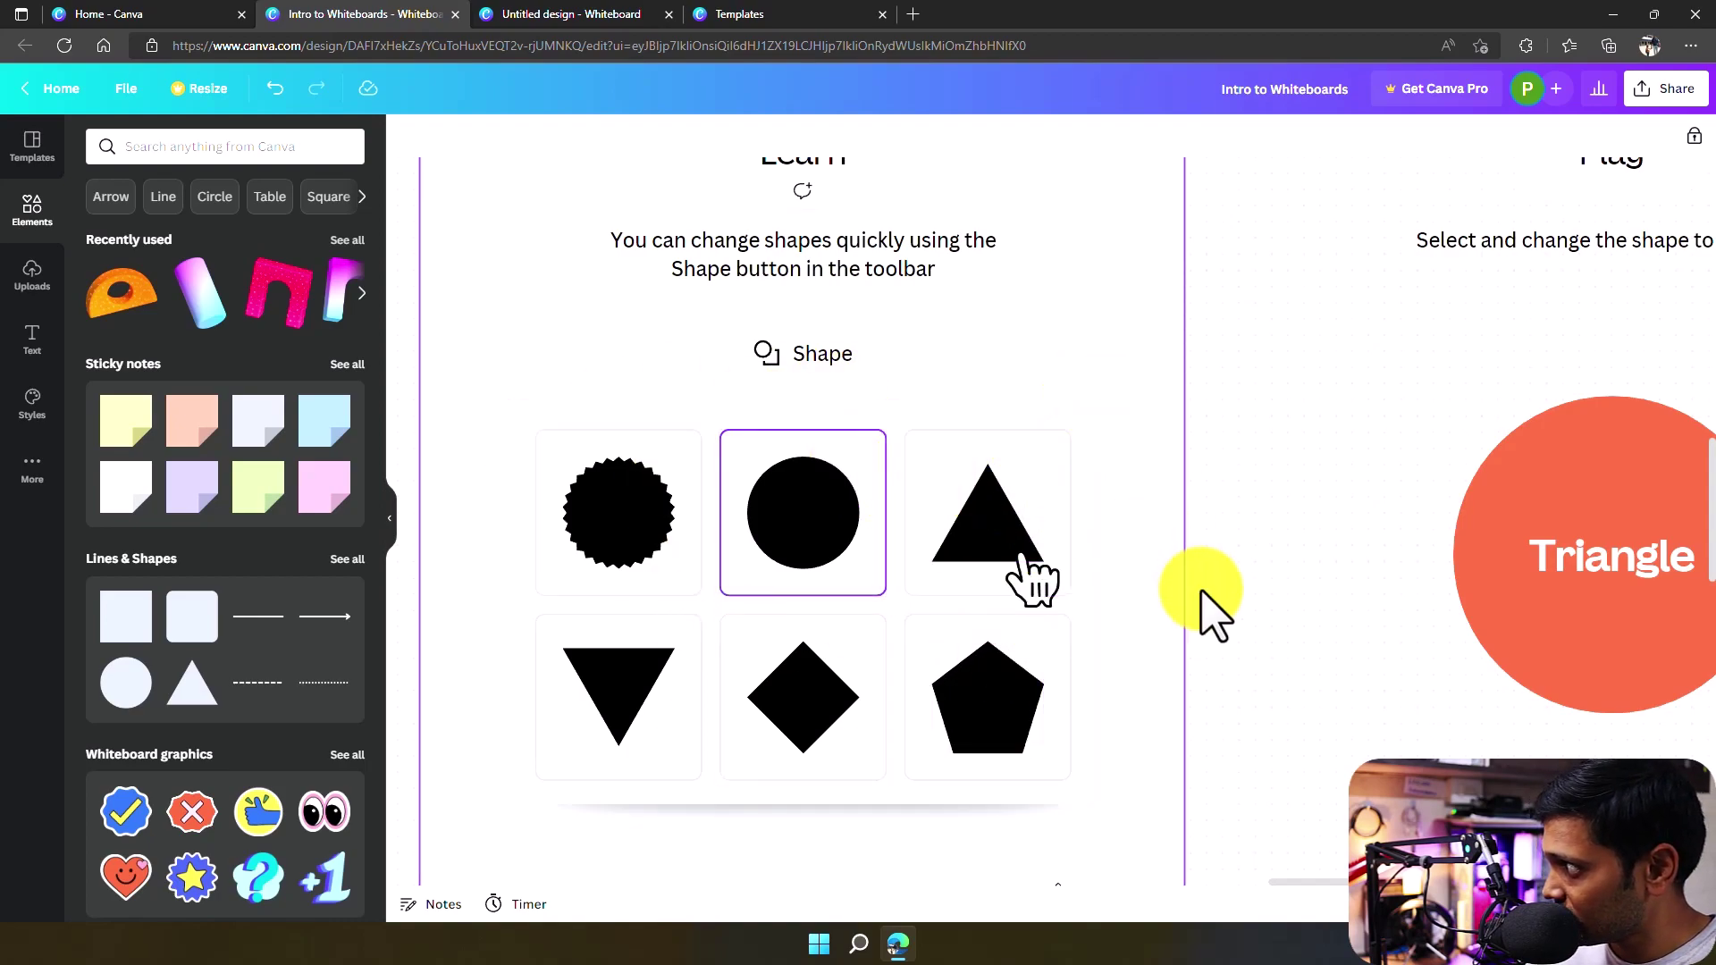
pyautogui.scroll(-2, 1171, 590)
pyautogui.scroll(-1, 1161, 590)
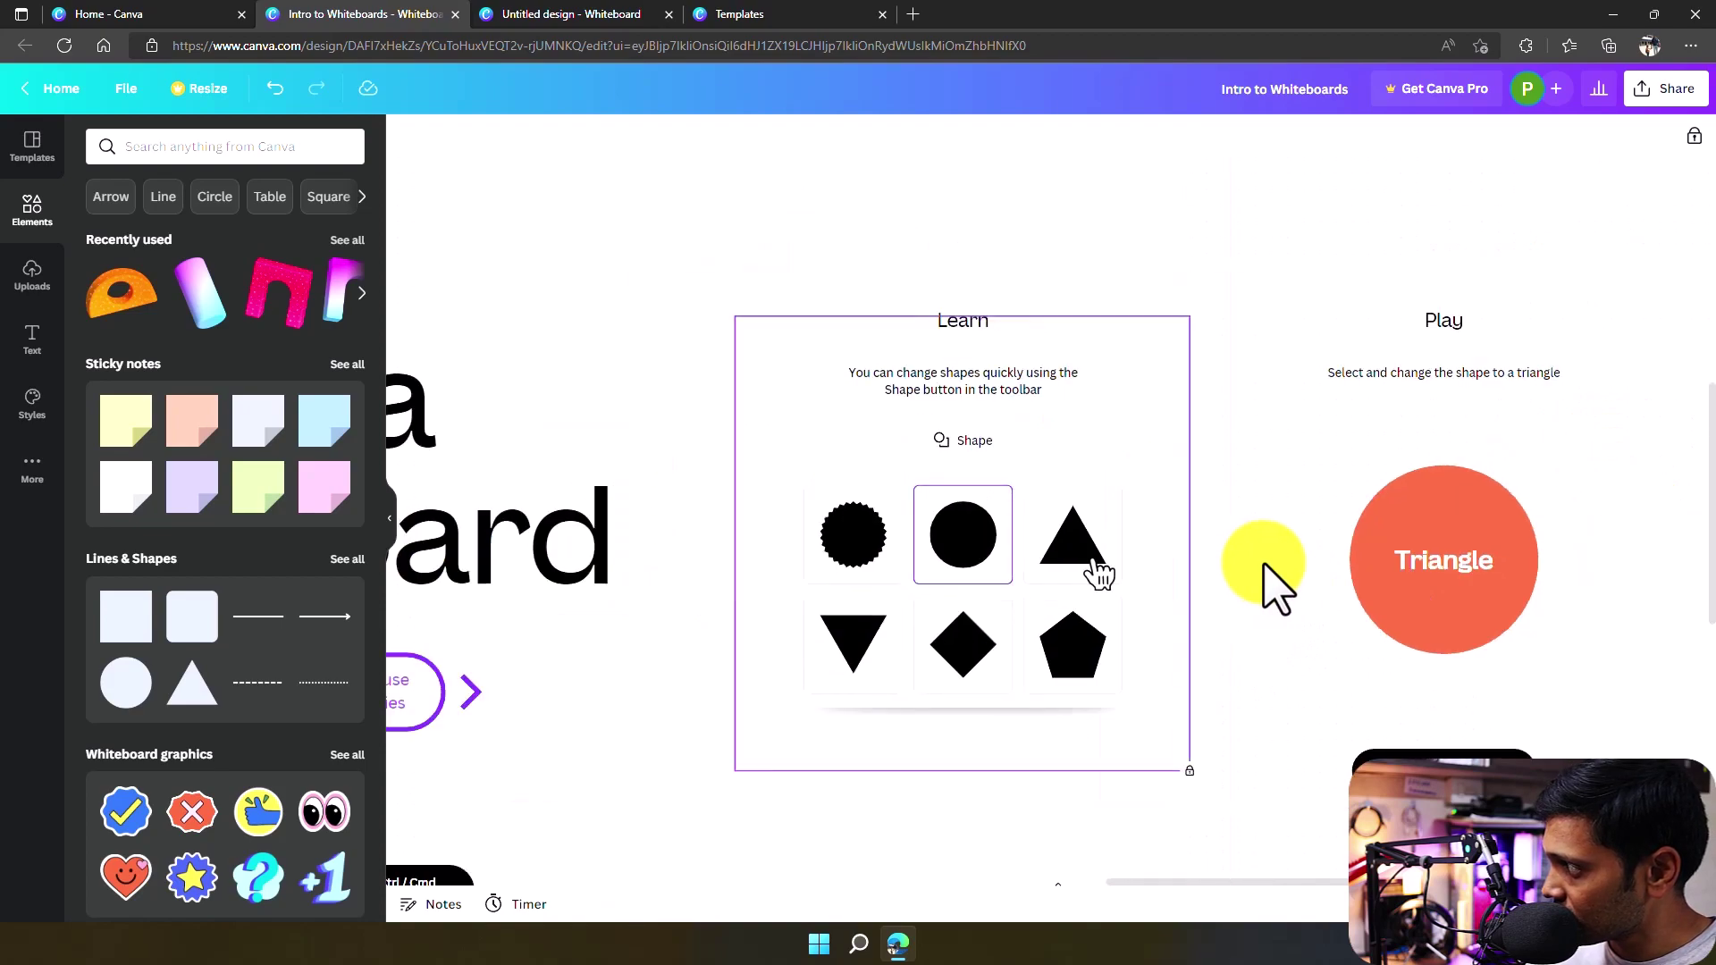
# - Change the orange circle labelled Triangle in Play into a triangle shape
pyautogui.click(1470, 630)
pyautogui.hscroll(5, 1329, 824)
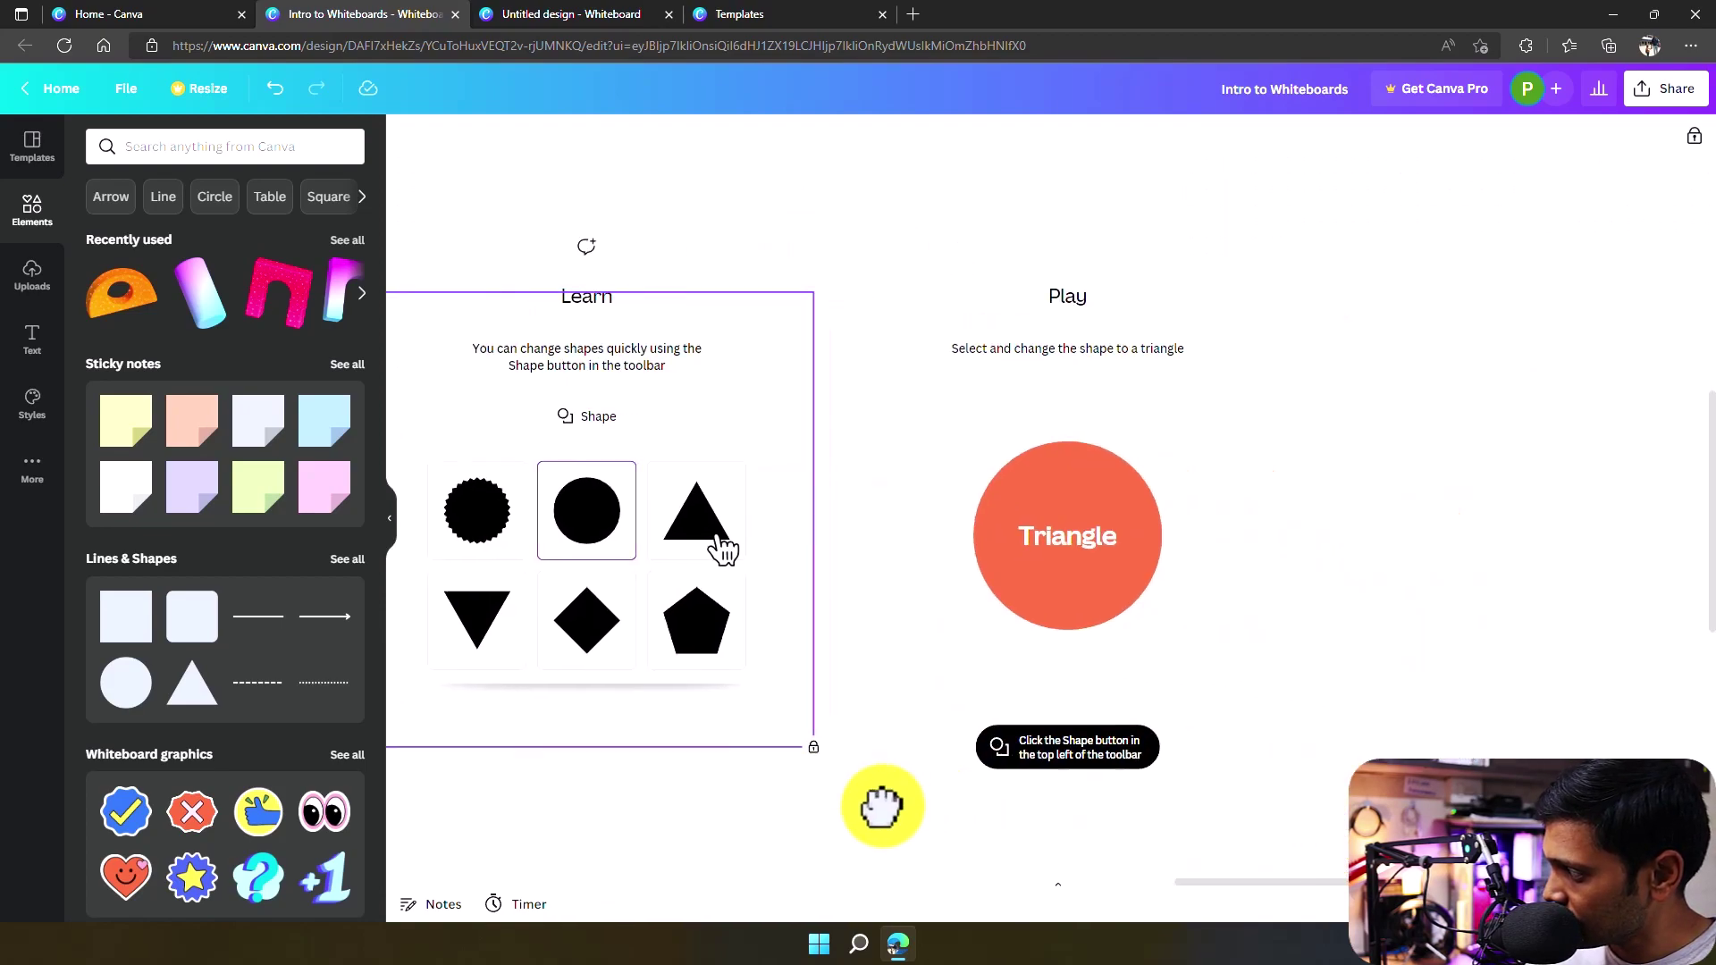
pyautogui.click(978, 625)
pyautogui.click(427, 136)
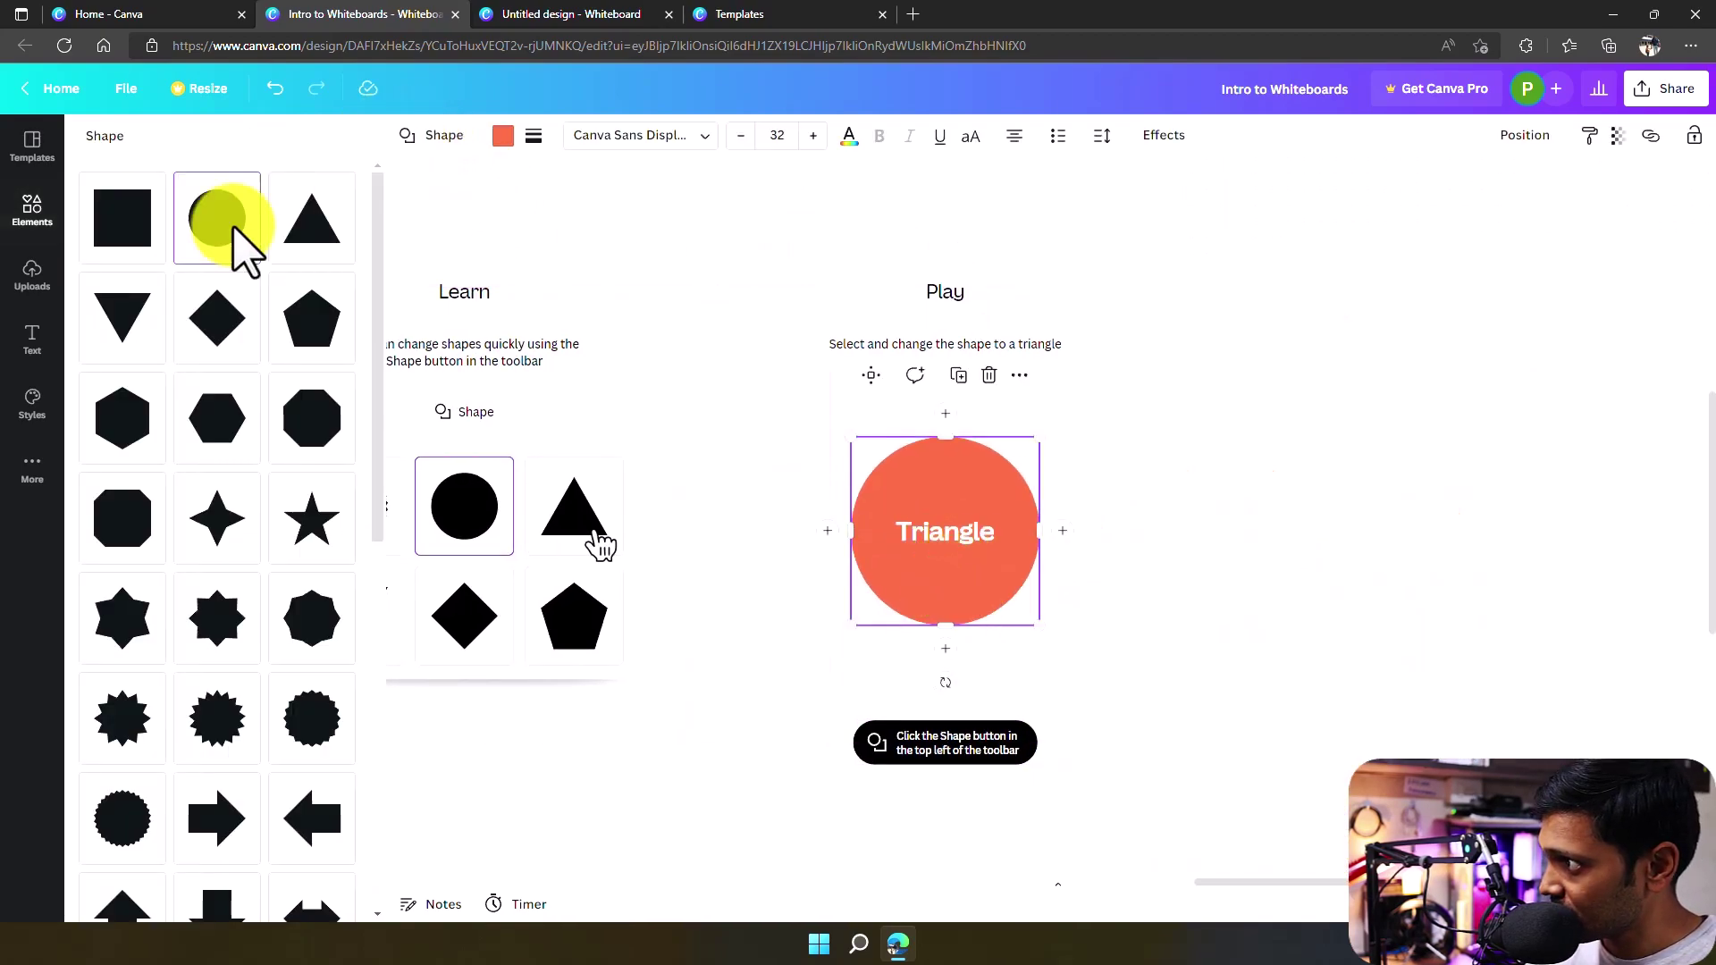
pyautogui.click(288, 240)
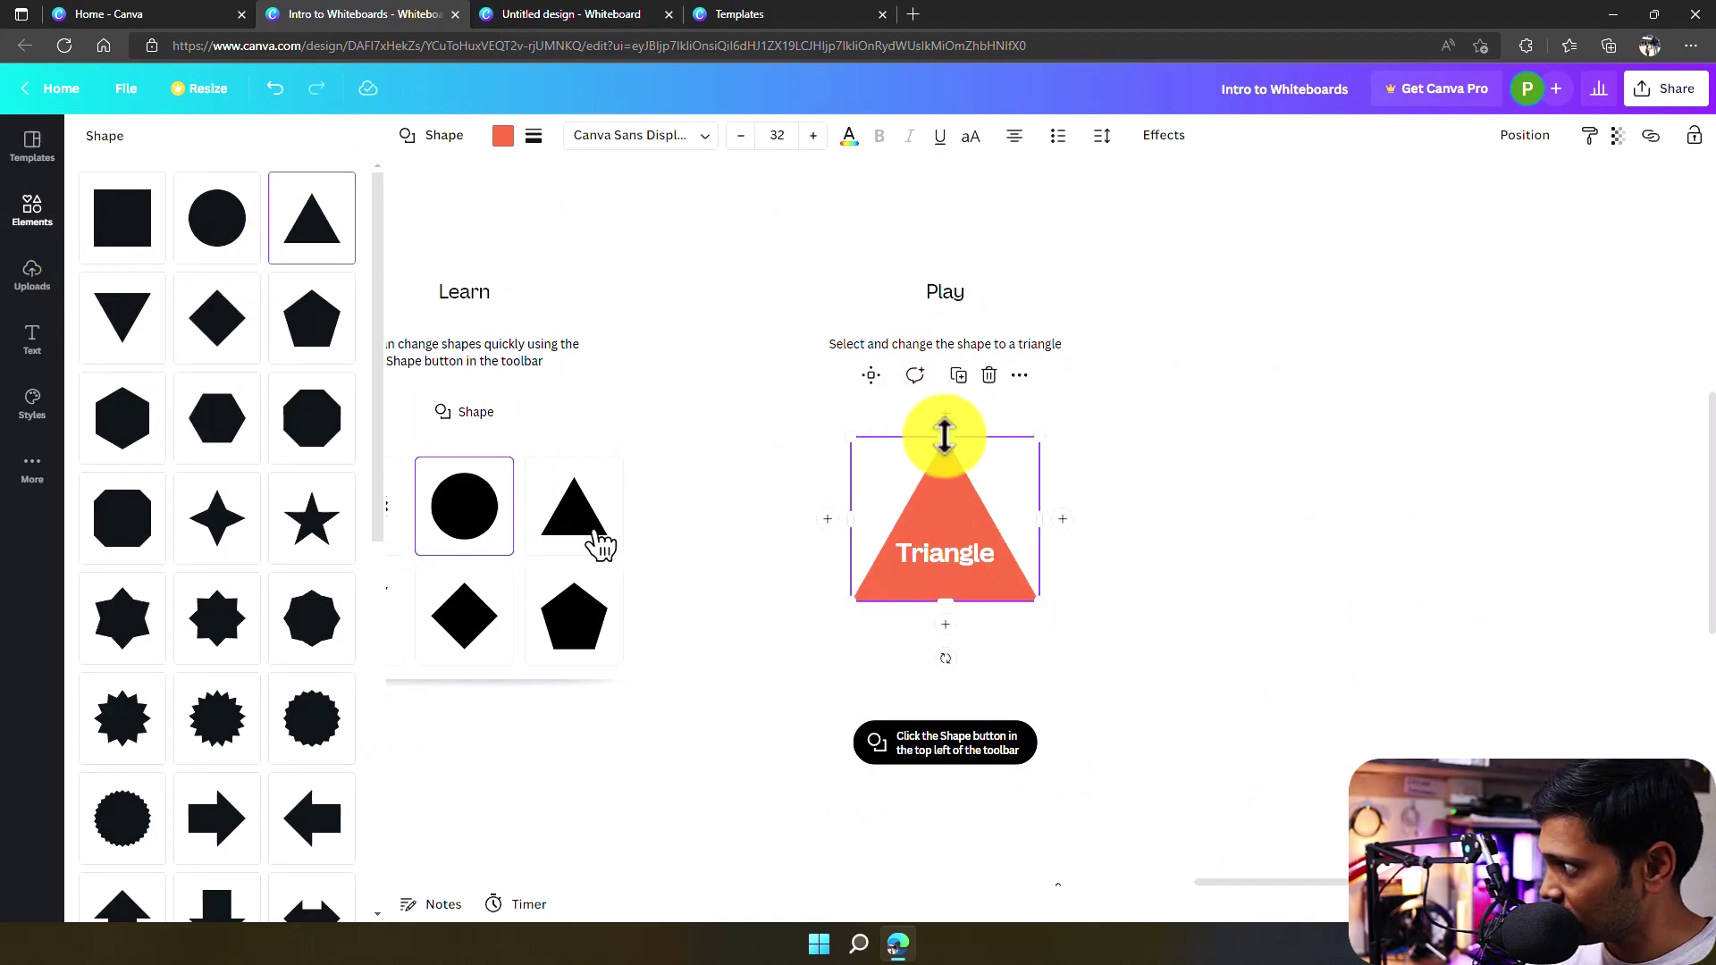
pyautogui.click(983, 576)
pyautogui.click(947, 554)
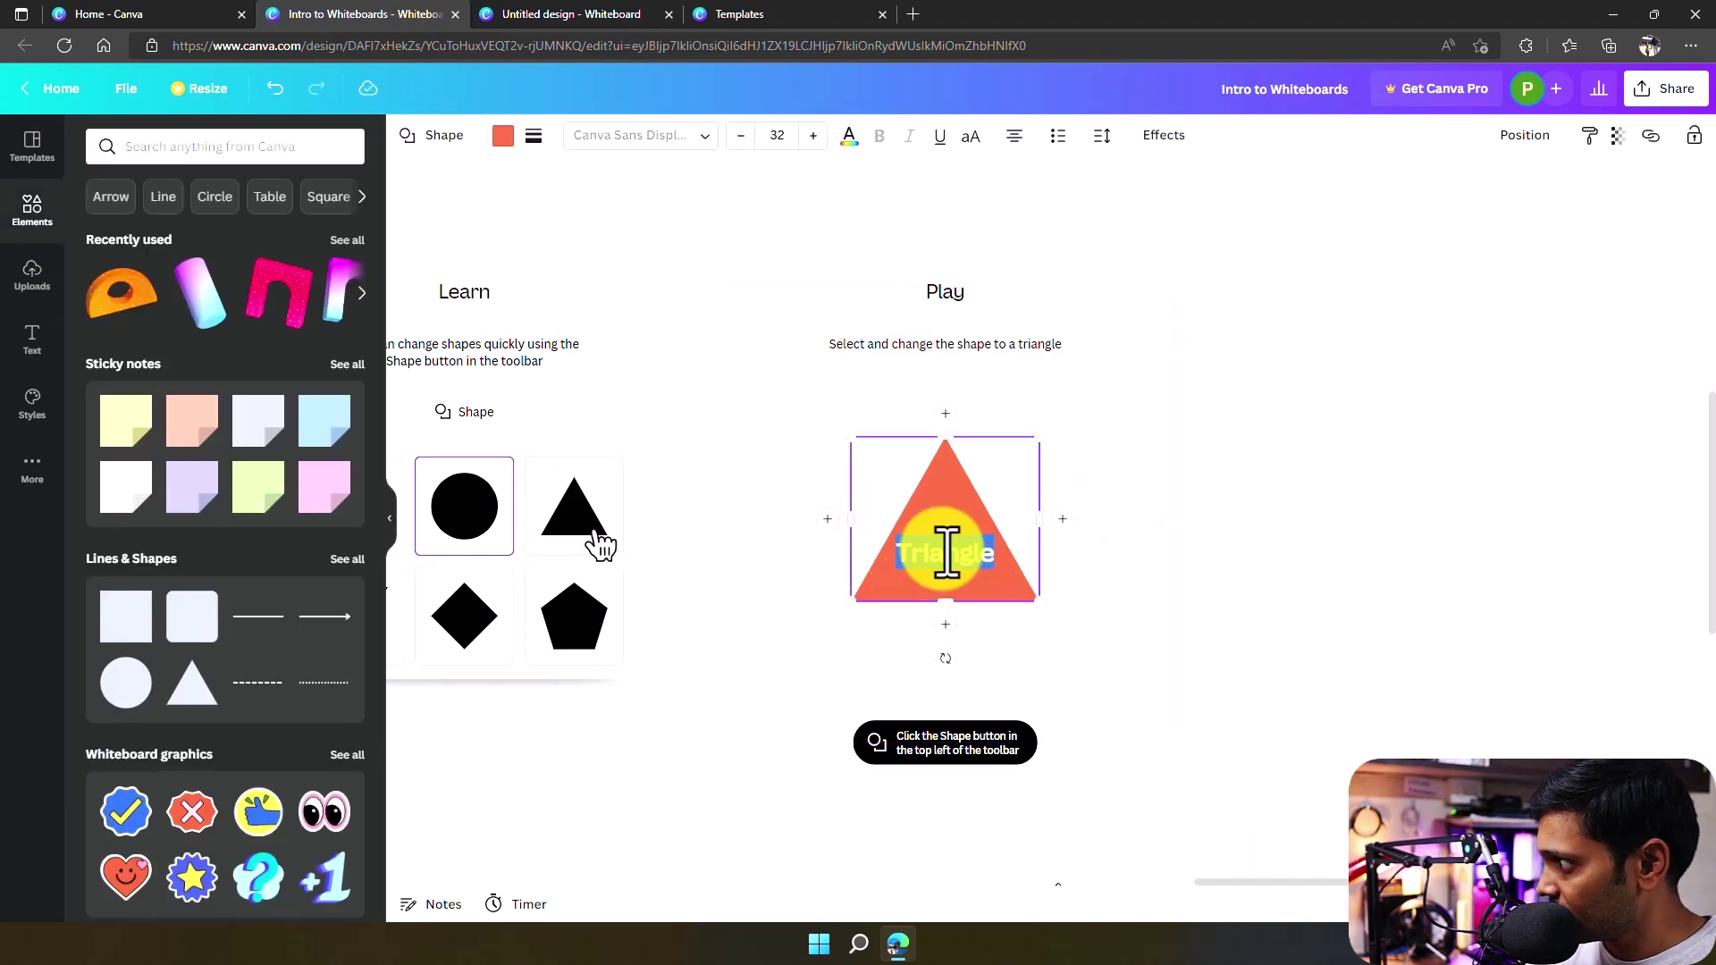
pyautogui.click(811, 518)
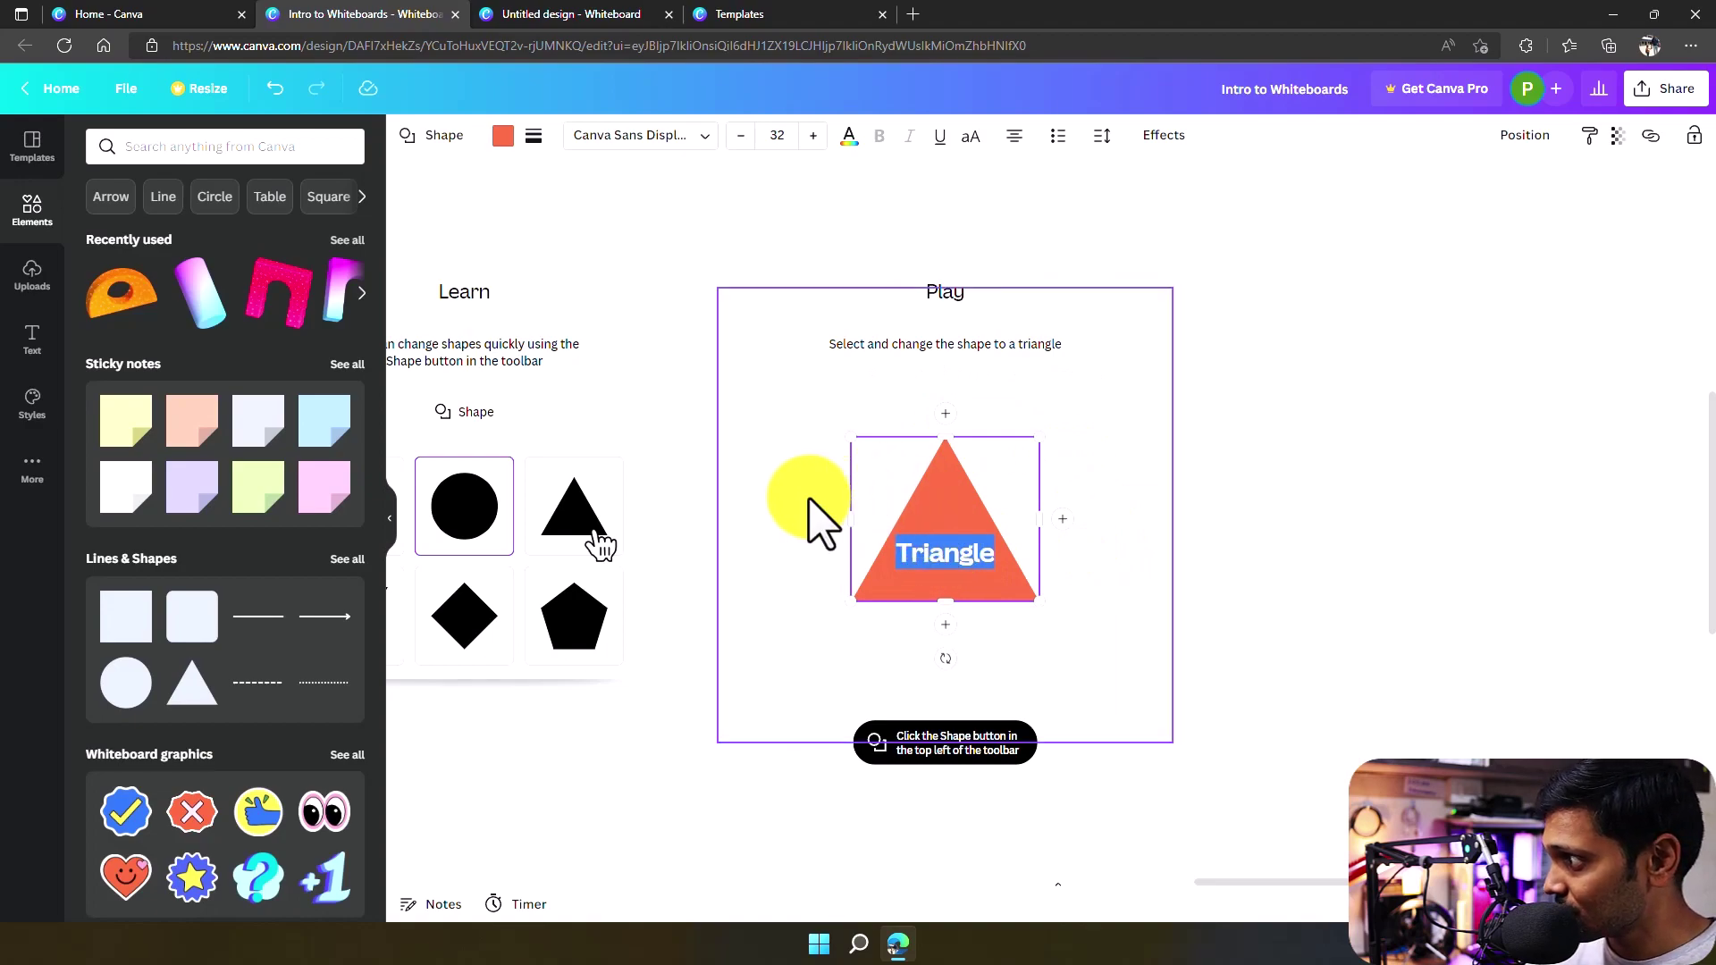
pyautogui.click(947, 532)
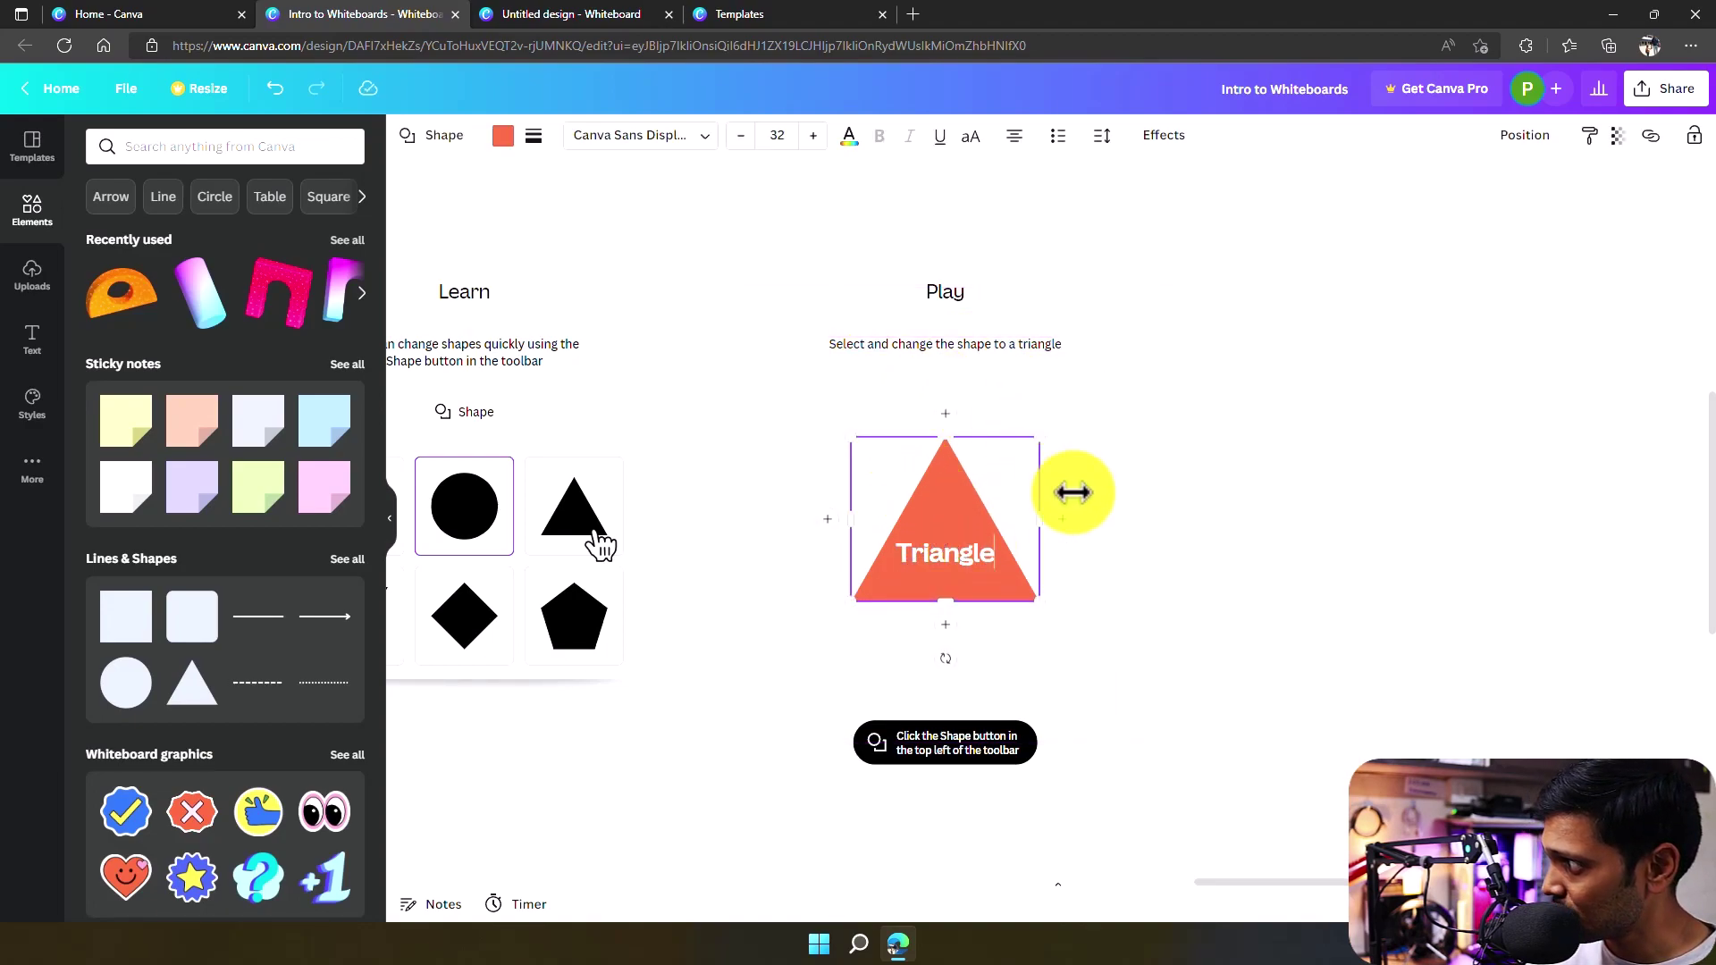
pyautogui.click(894, 527)
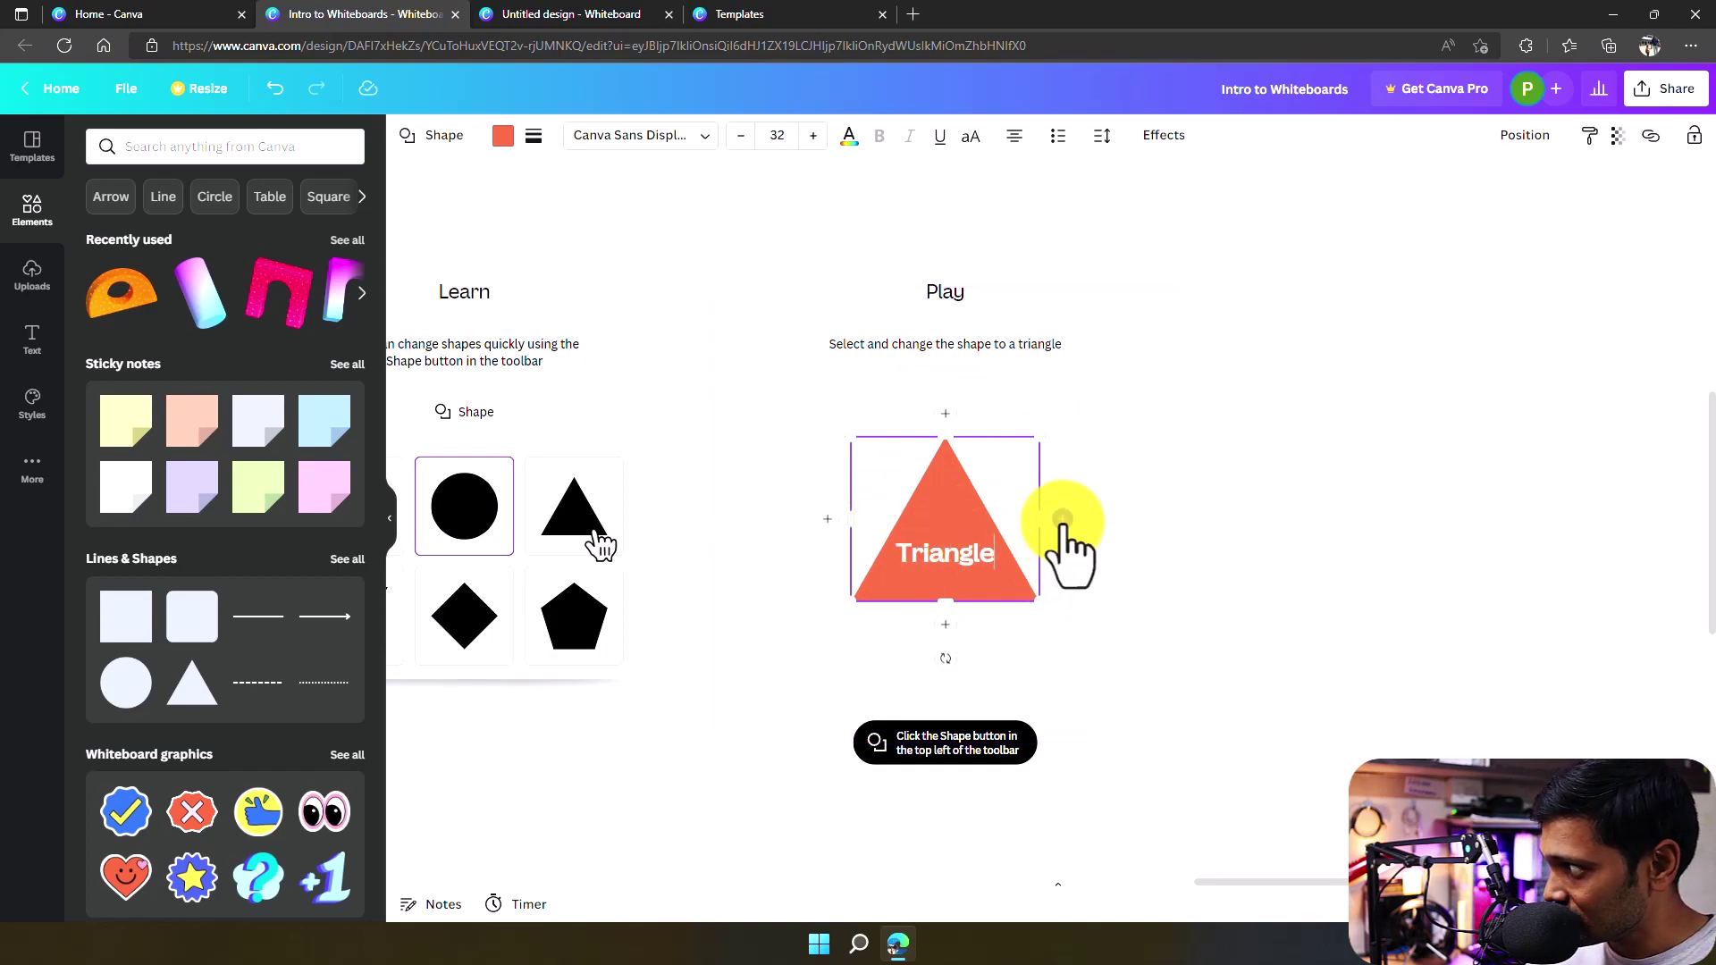
# - Add two connected triangle copies, one right and one below, repositioning the lower one
pyautogui.click(1063, 520)
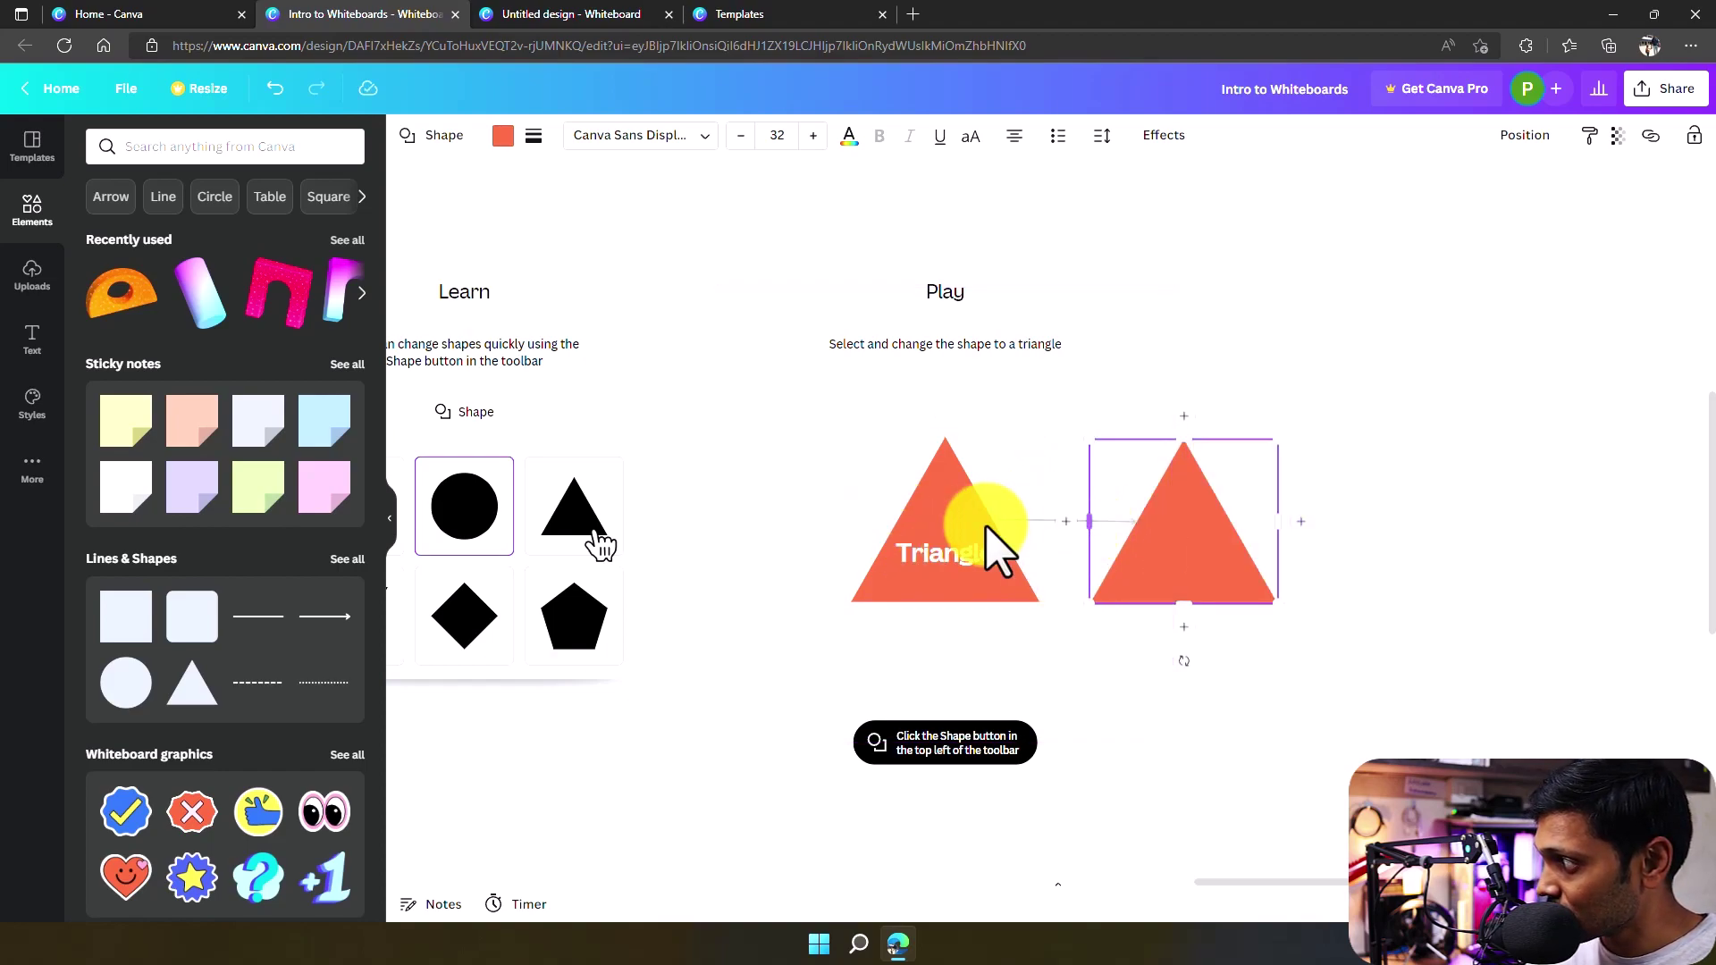
pyautogui.click(1038, 452)
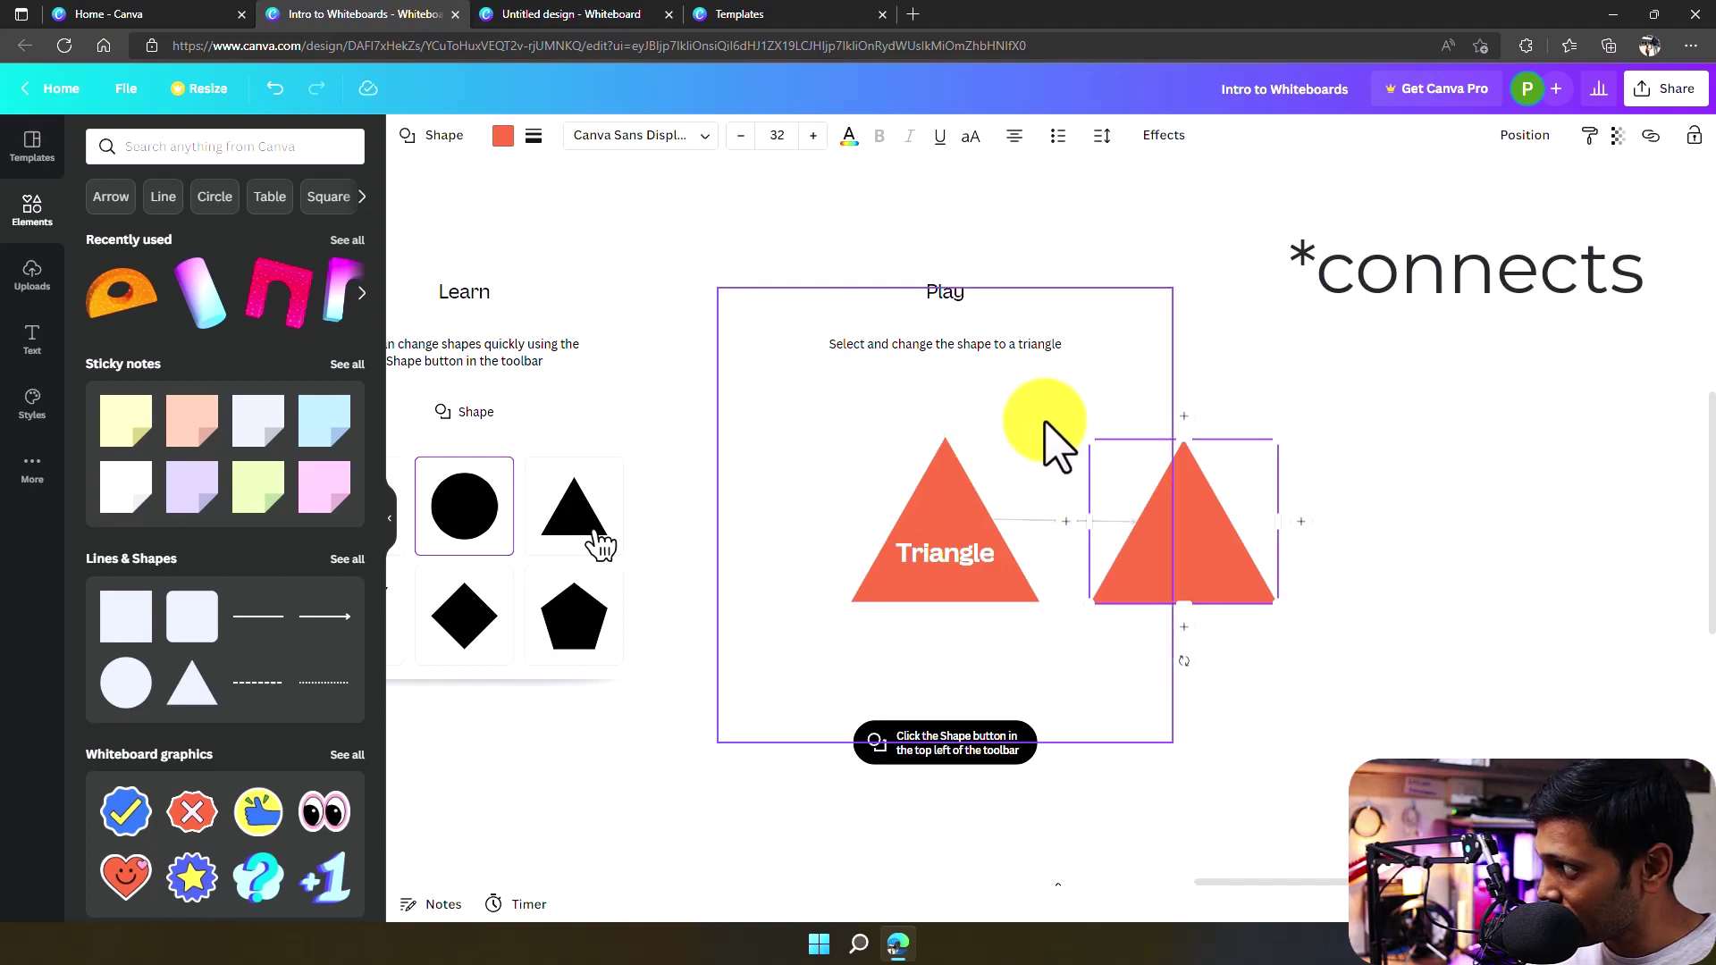
pyautogui.click(1207, 592)
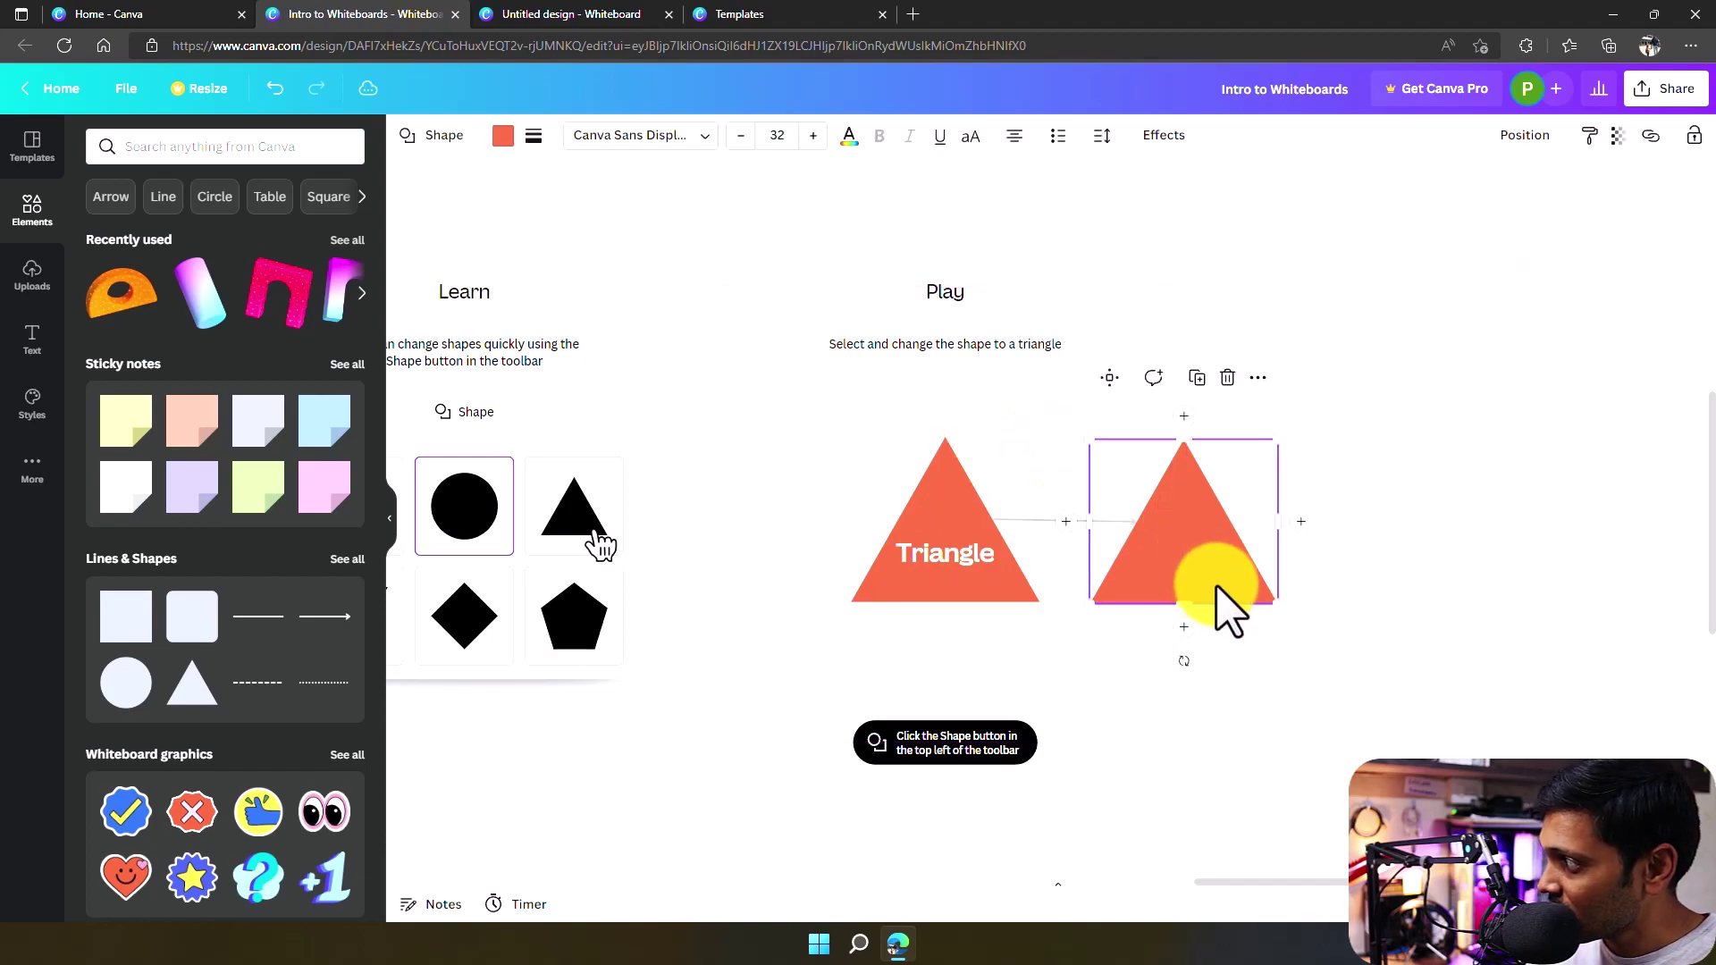
pyautogui.click(1183, 628)
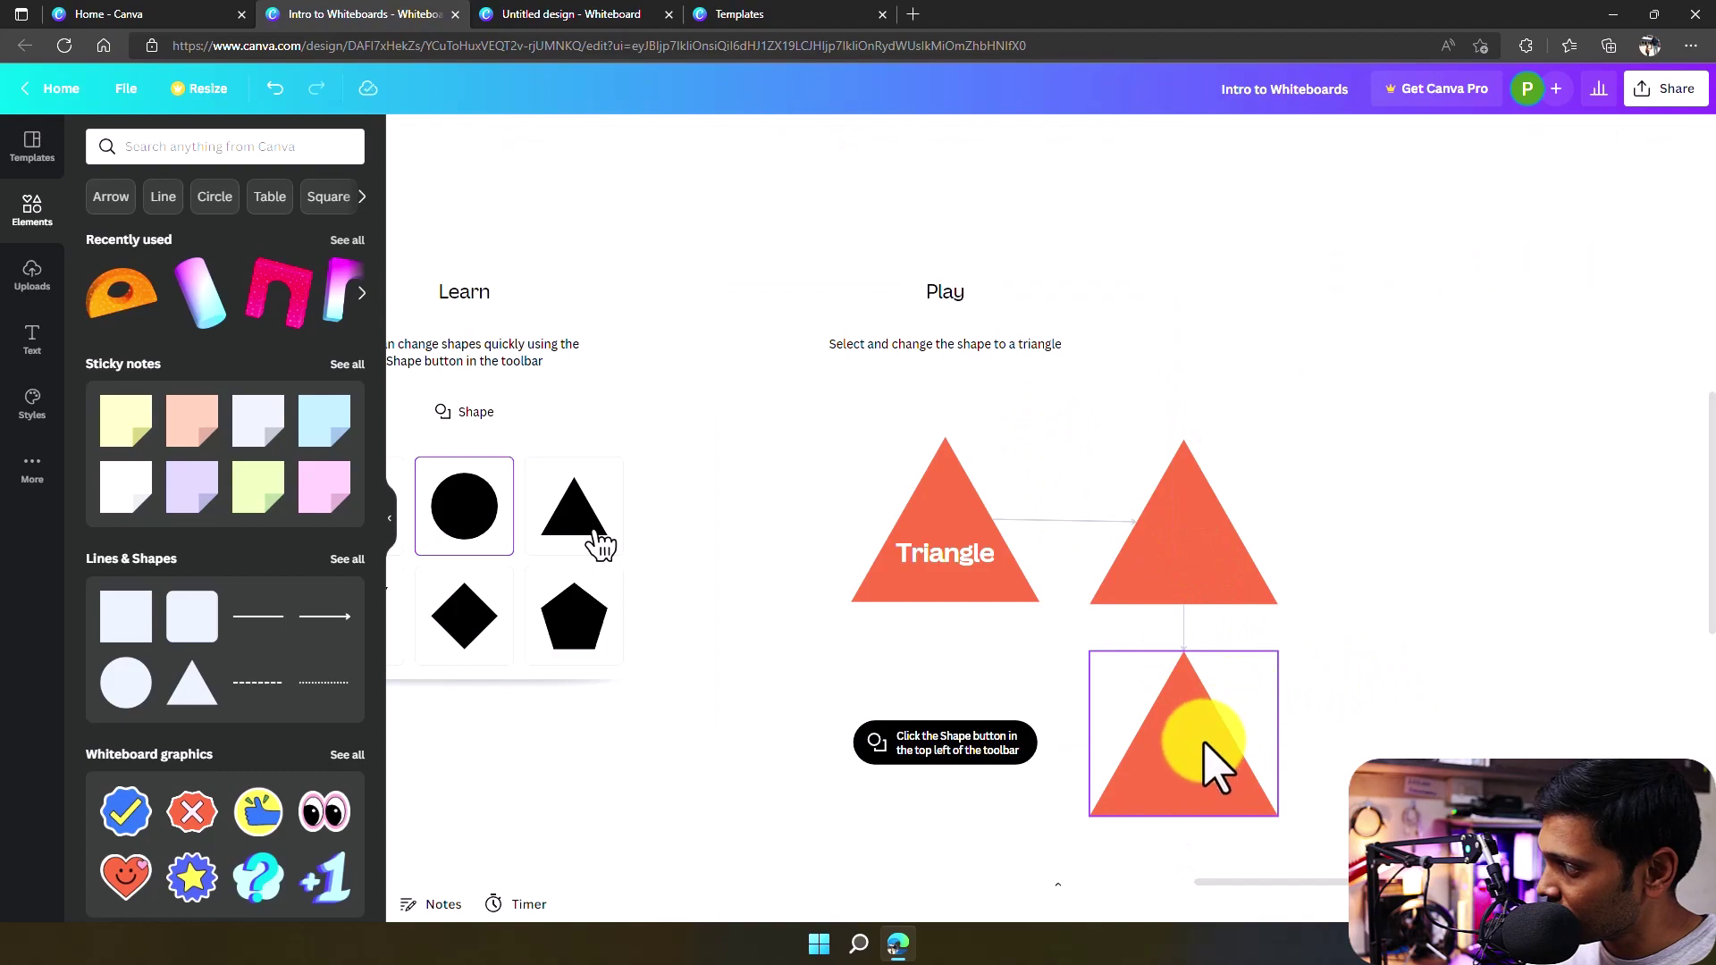
pyautogui.moveTo(1211, 758)
pyautogui.mouseDown()
pyautogui.moveTo(1396, 722)
pyautogui.moveTo(1393, 749)
pyautogui.mouseUp()
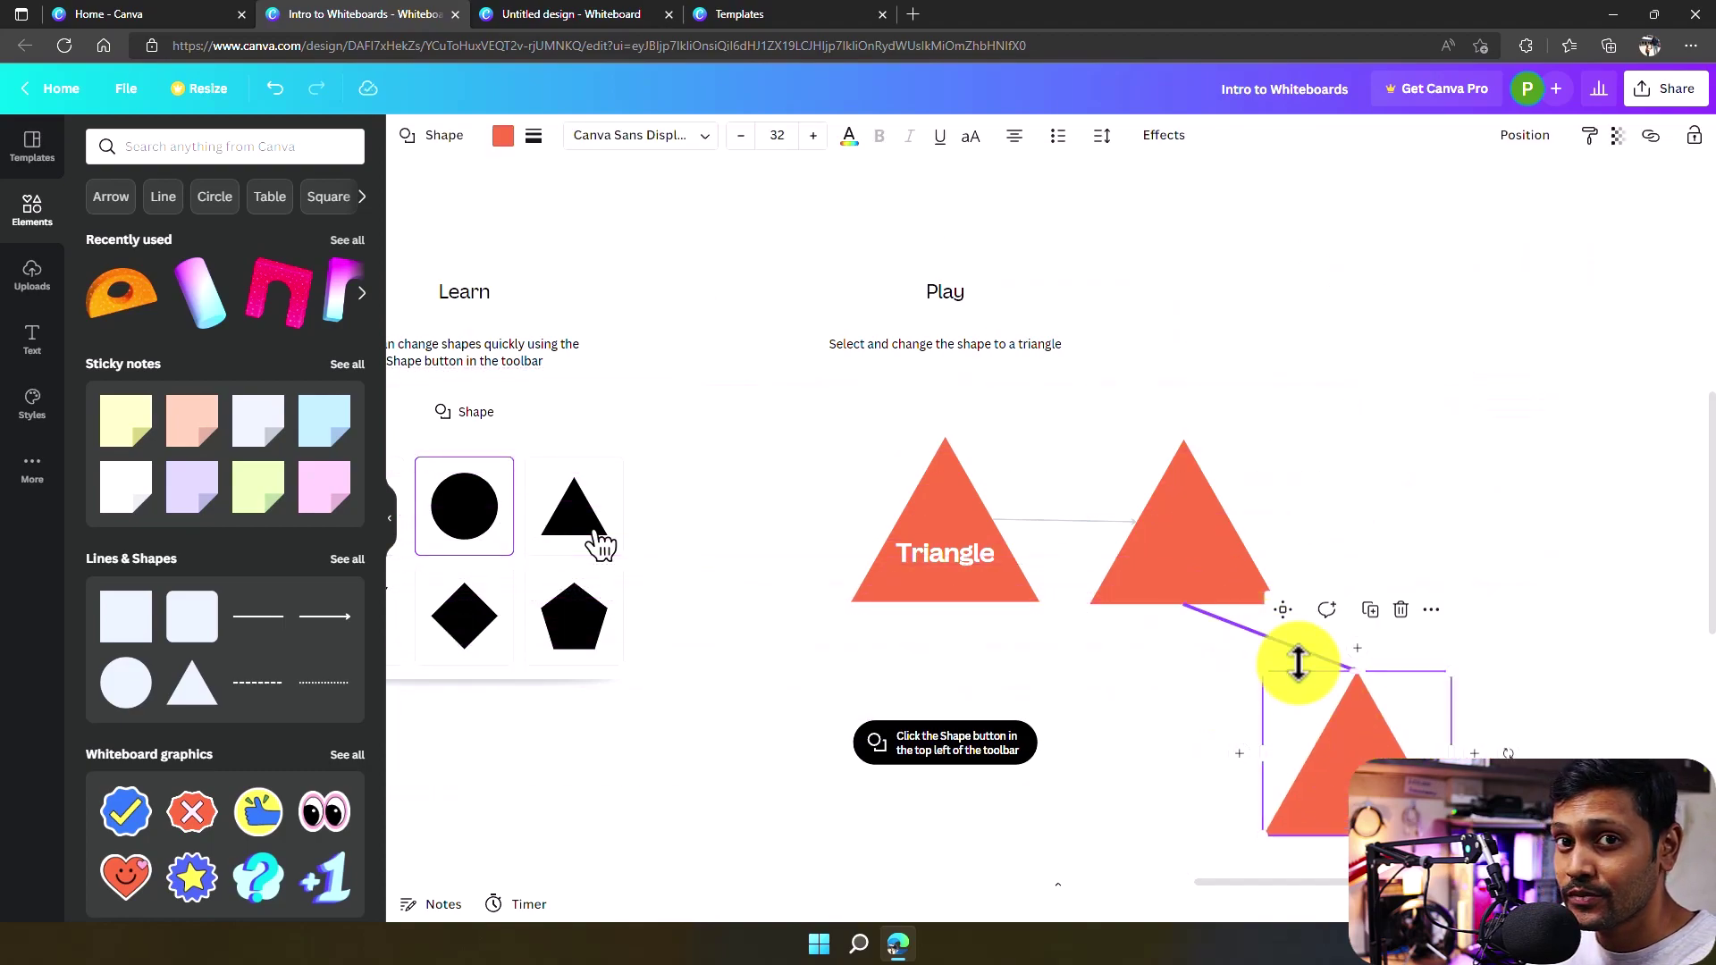
pyautogui.click(1338, 522)
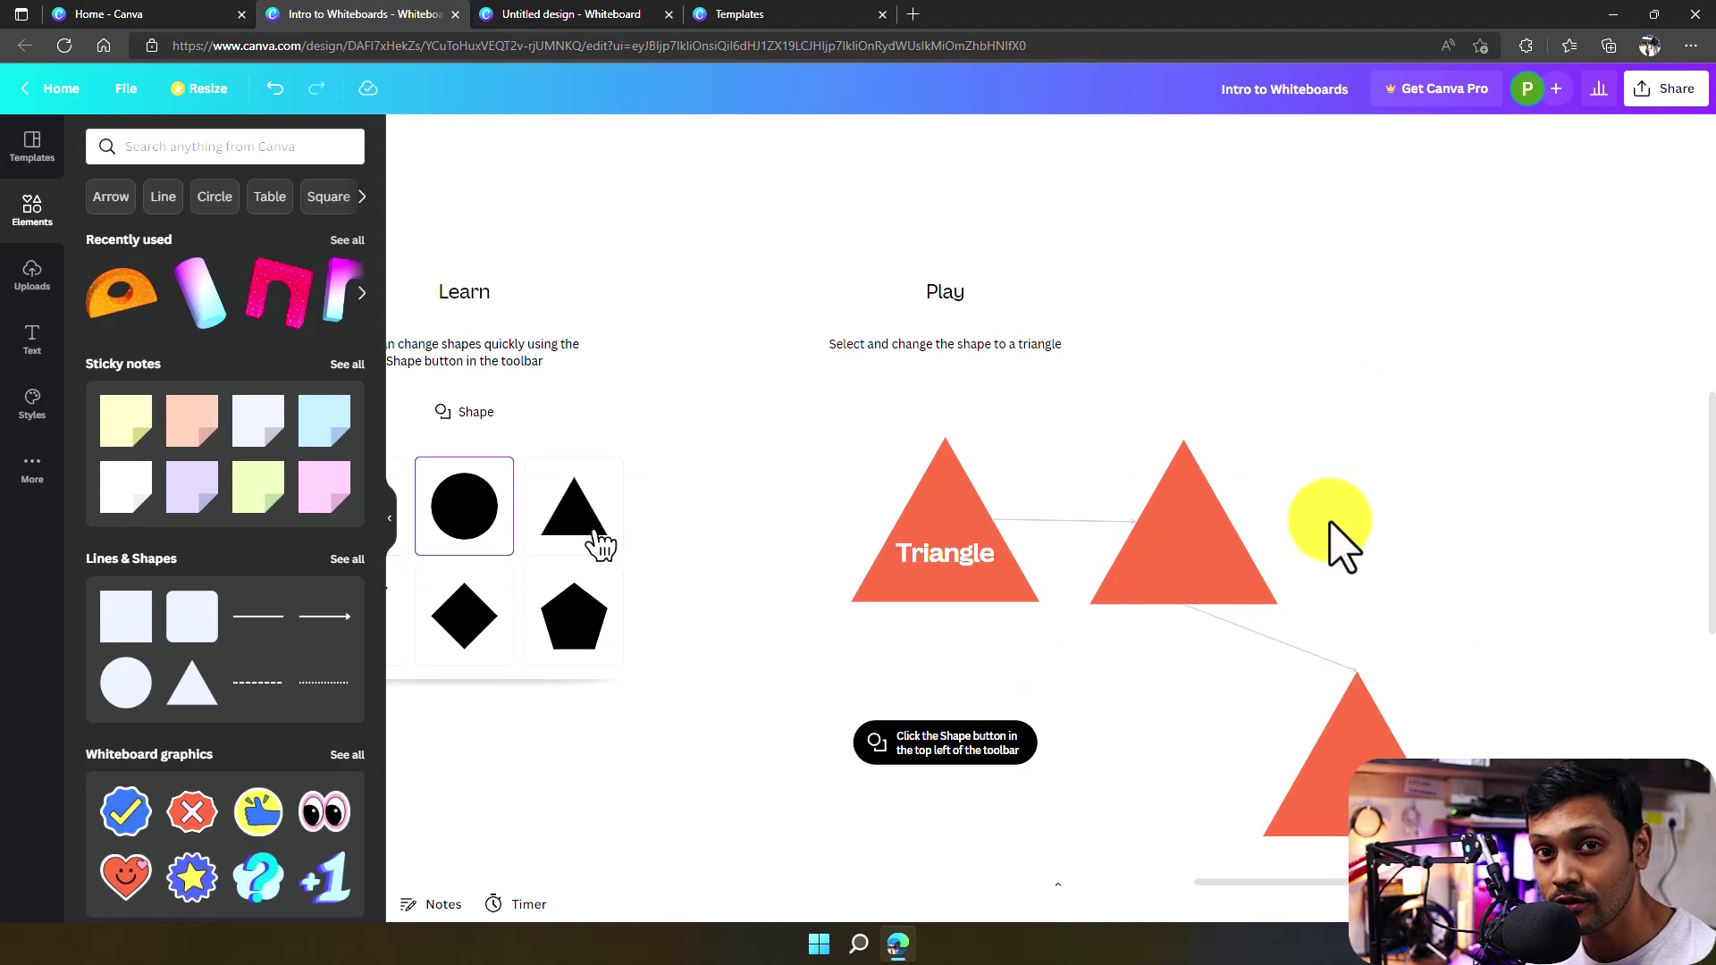
# - Pan down to the timer and sticky-note activities, starting then cancelling a sticky-note comment
pyautogui.scroll(-3, 850, 605)
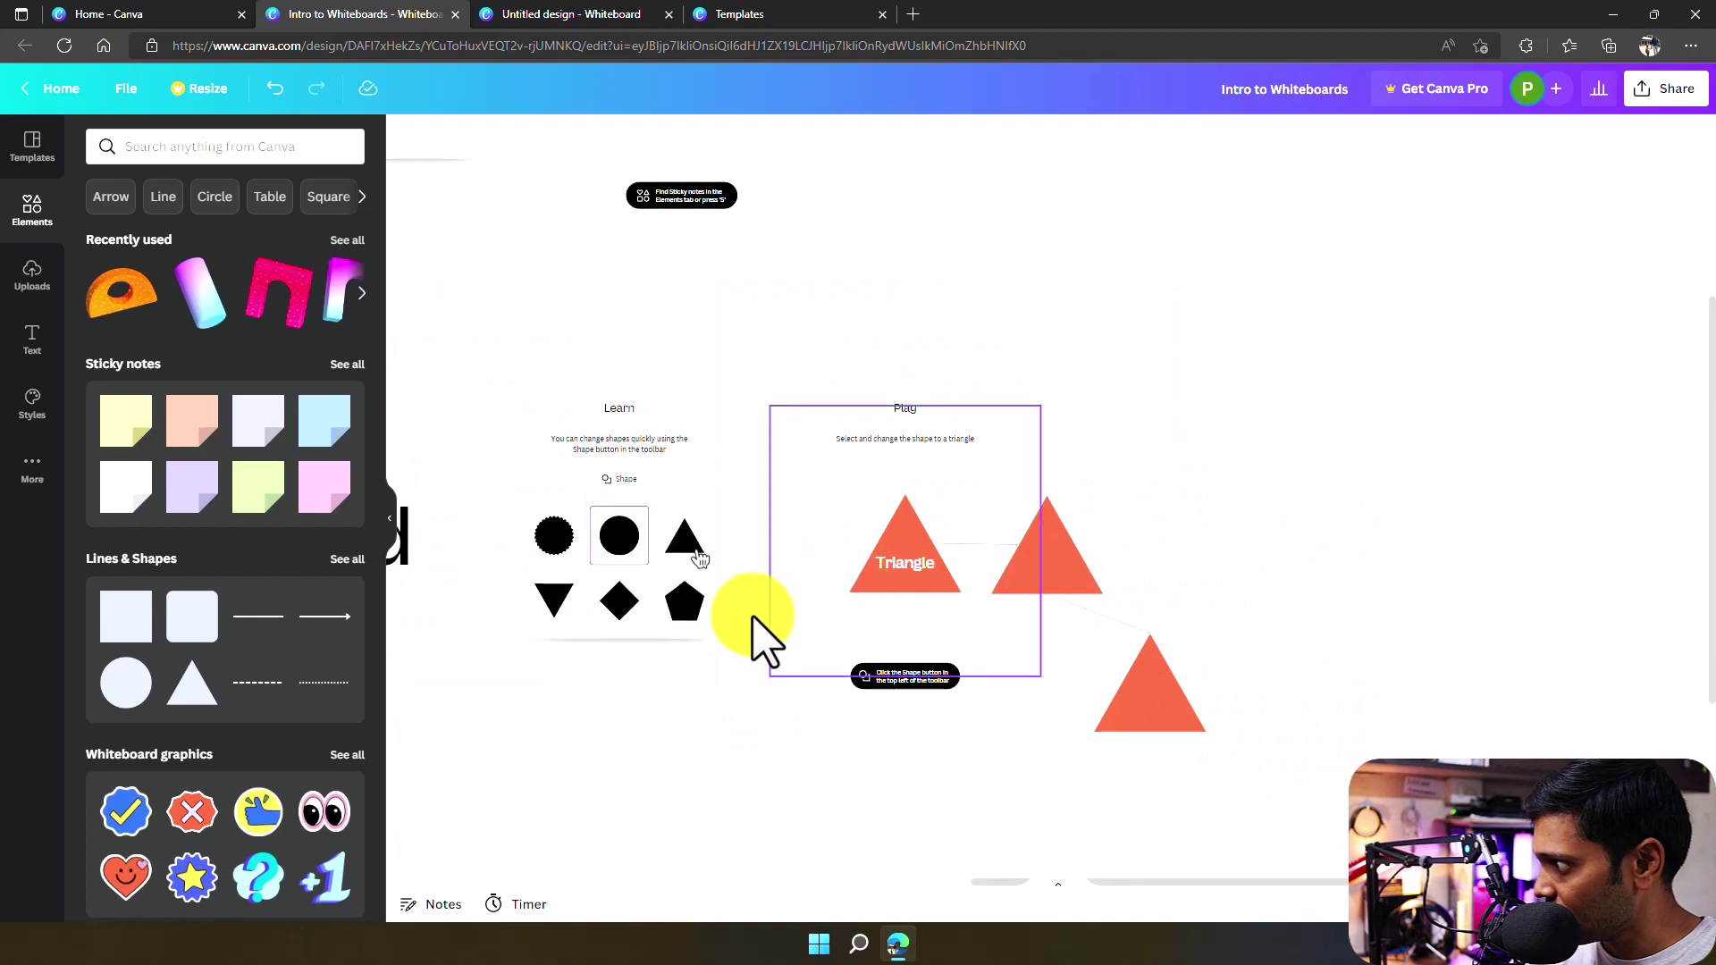
pyautogui.moveTo(693, 800); pyautogui.dragTo(1150, 372)
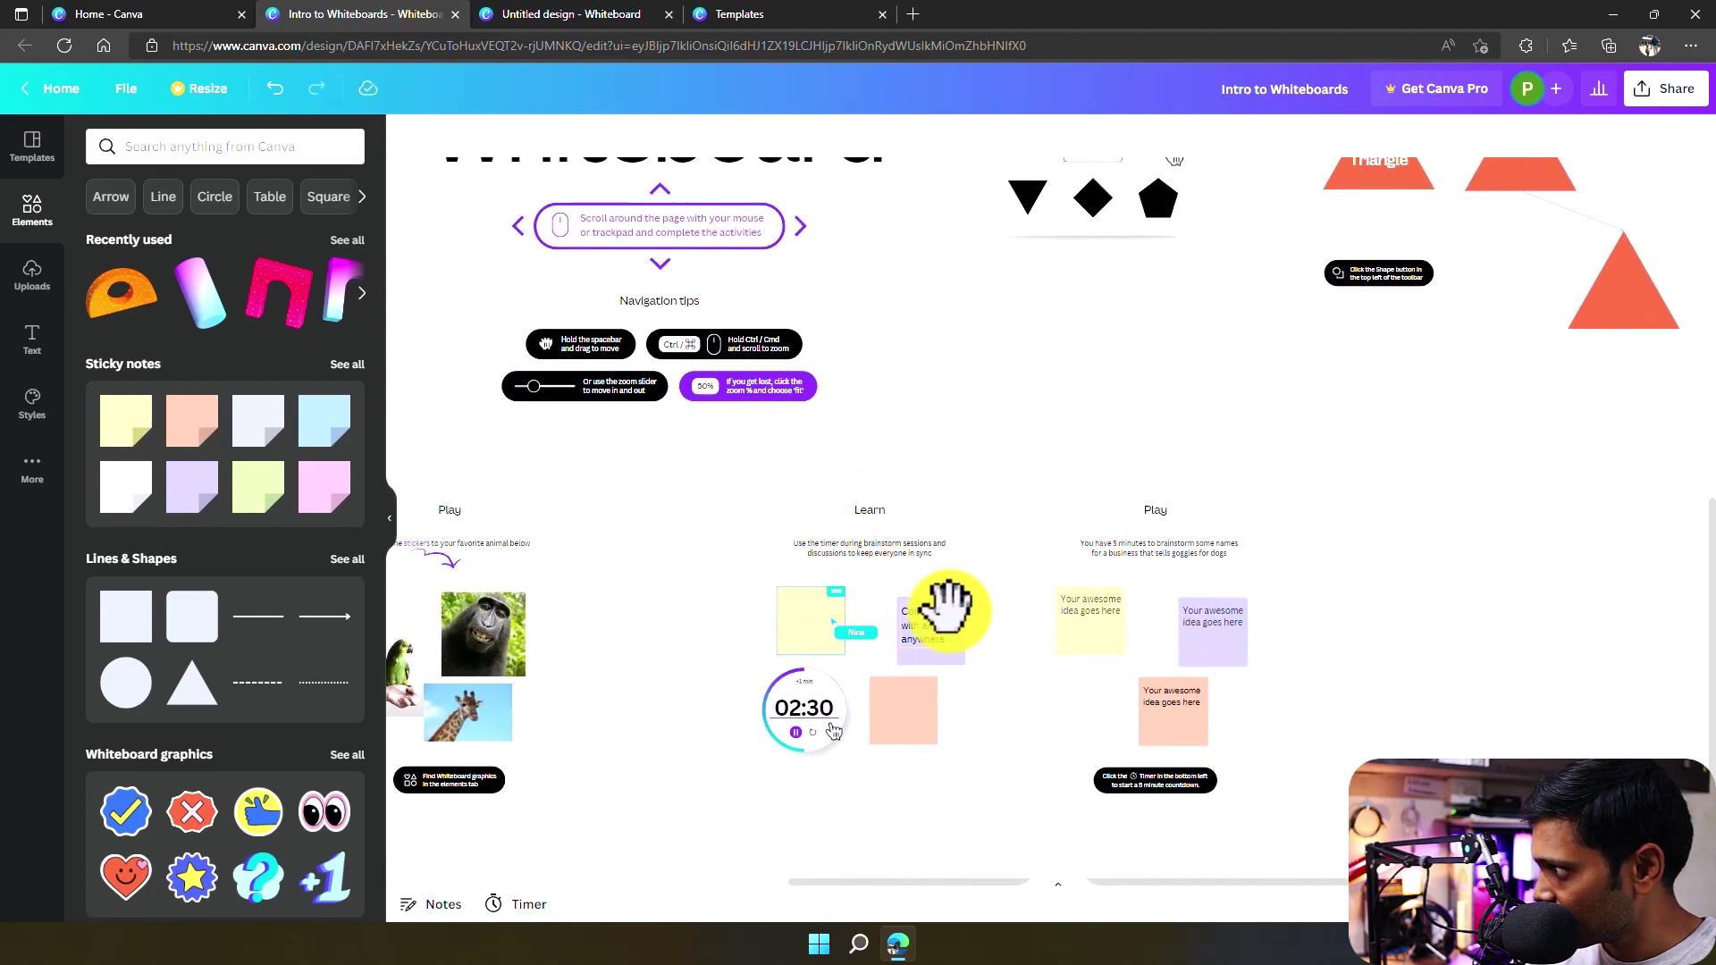
pyautogui.scroll(-2, 893, 491)
pyautogui.scroll(5, 813, 522)
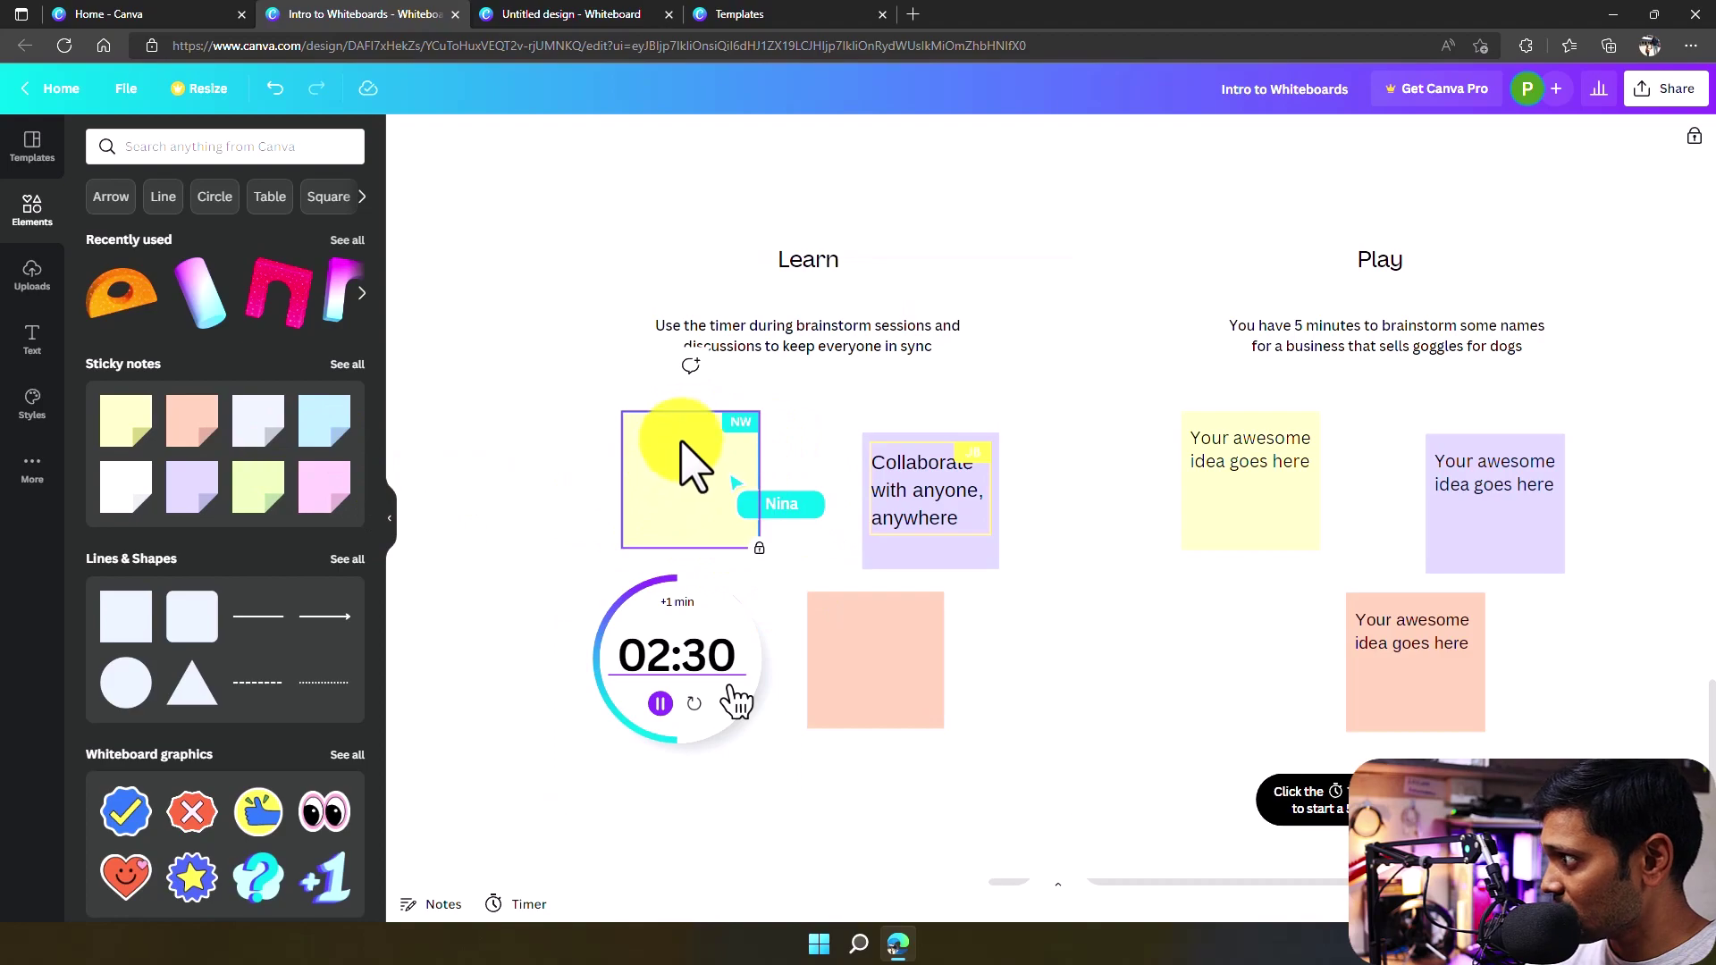
pyautogui.click(686, 376)
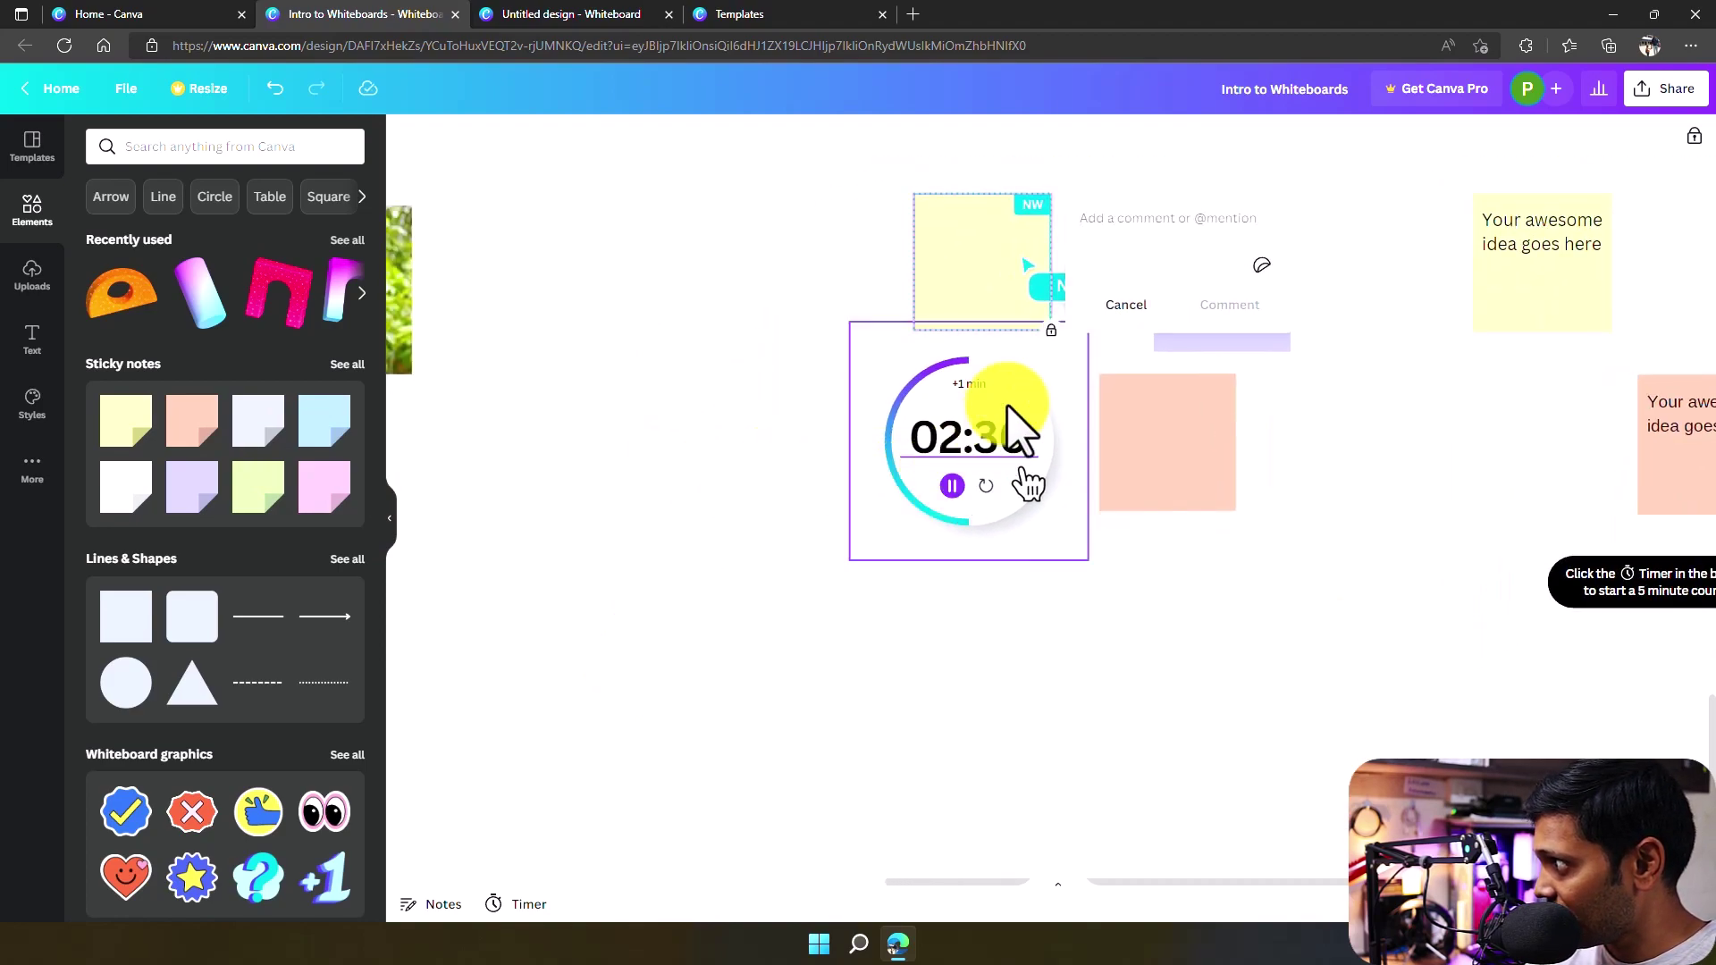
pyautogui.click(1152, 307)
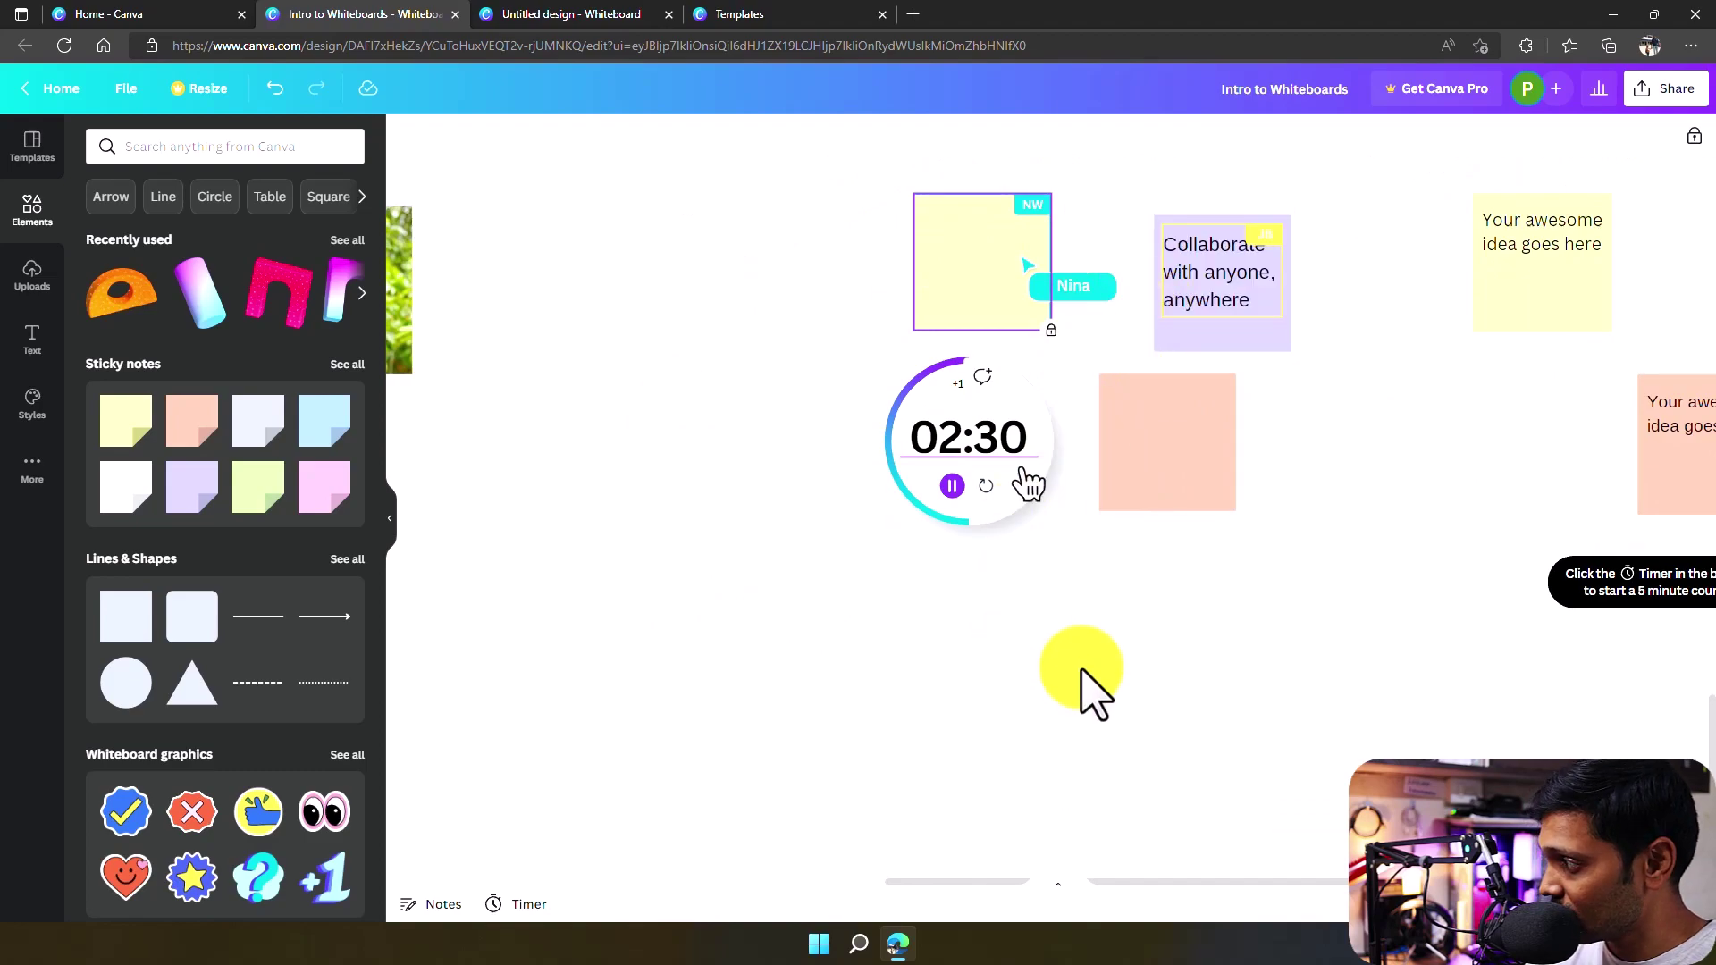
pyautogui.moveTo(1023, 682); pyautogui.dragTo(717, 797)
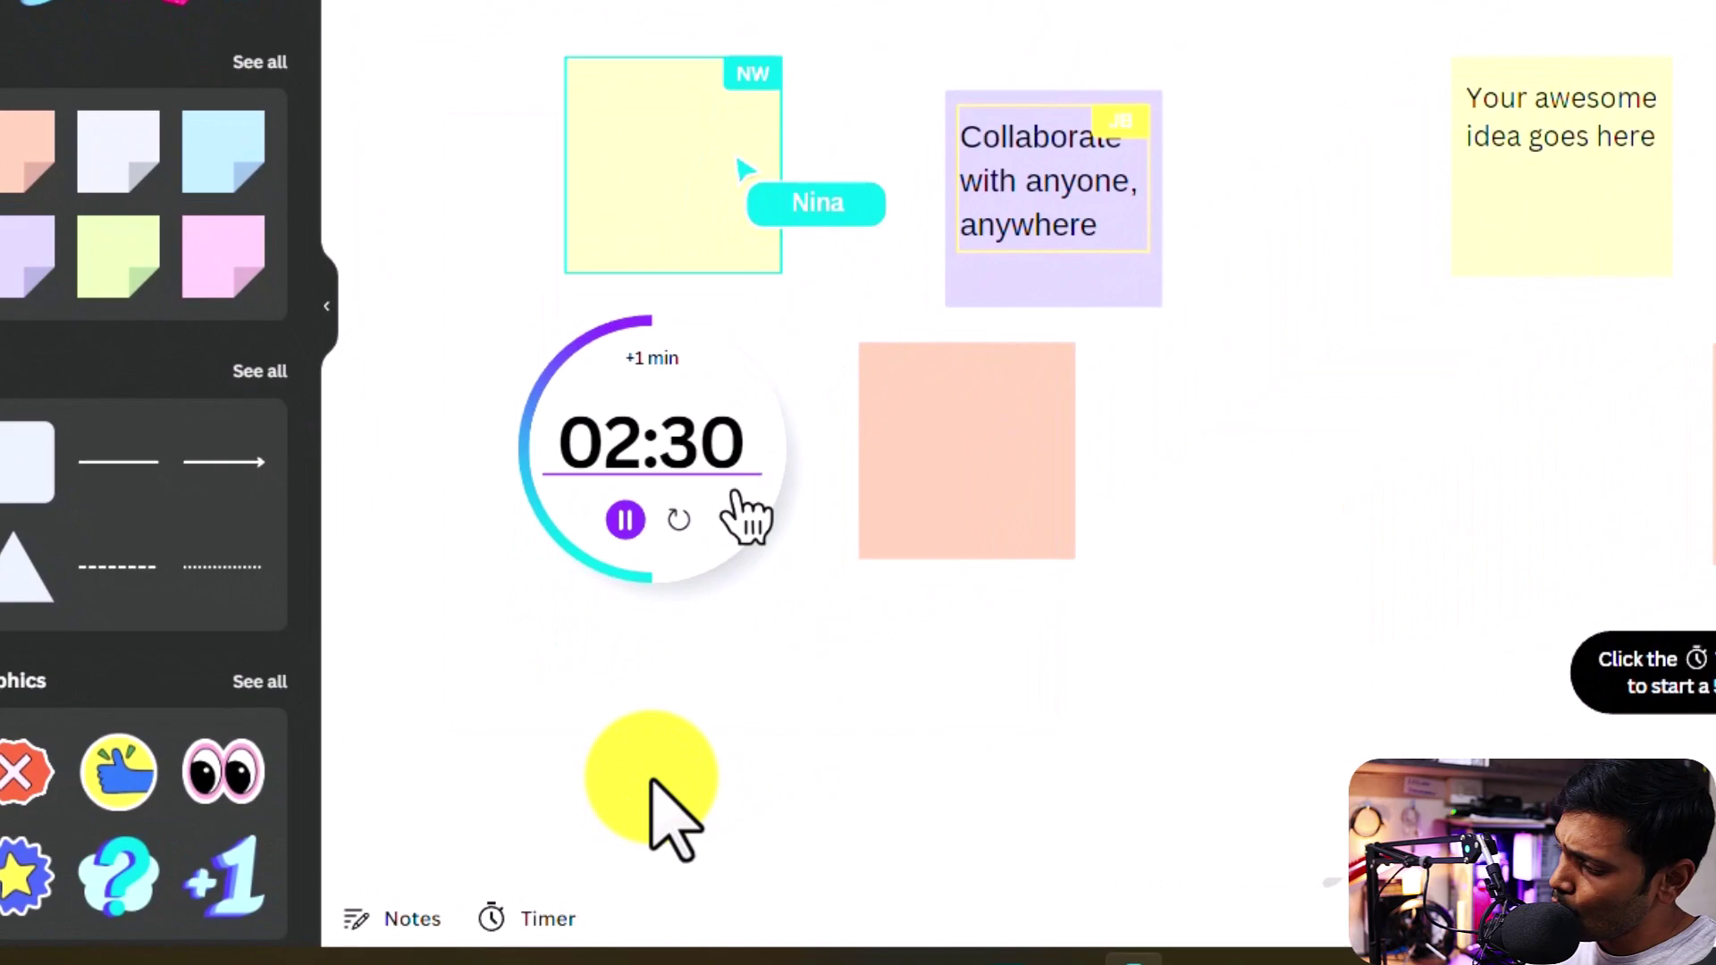
# - Add a board timer, adjust its minutes and start the countdown
pyautogui.click(536, 929)
pyautogui.click(452, 710)
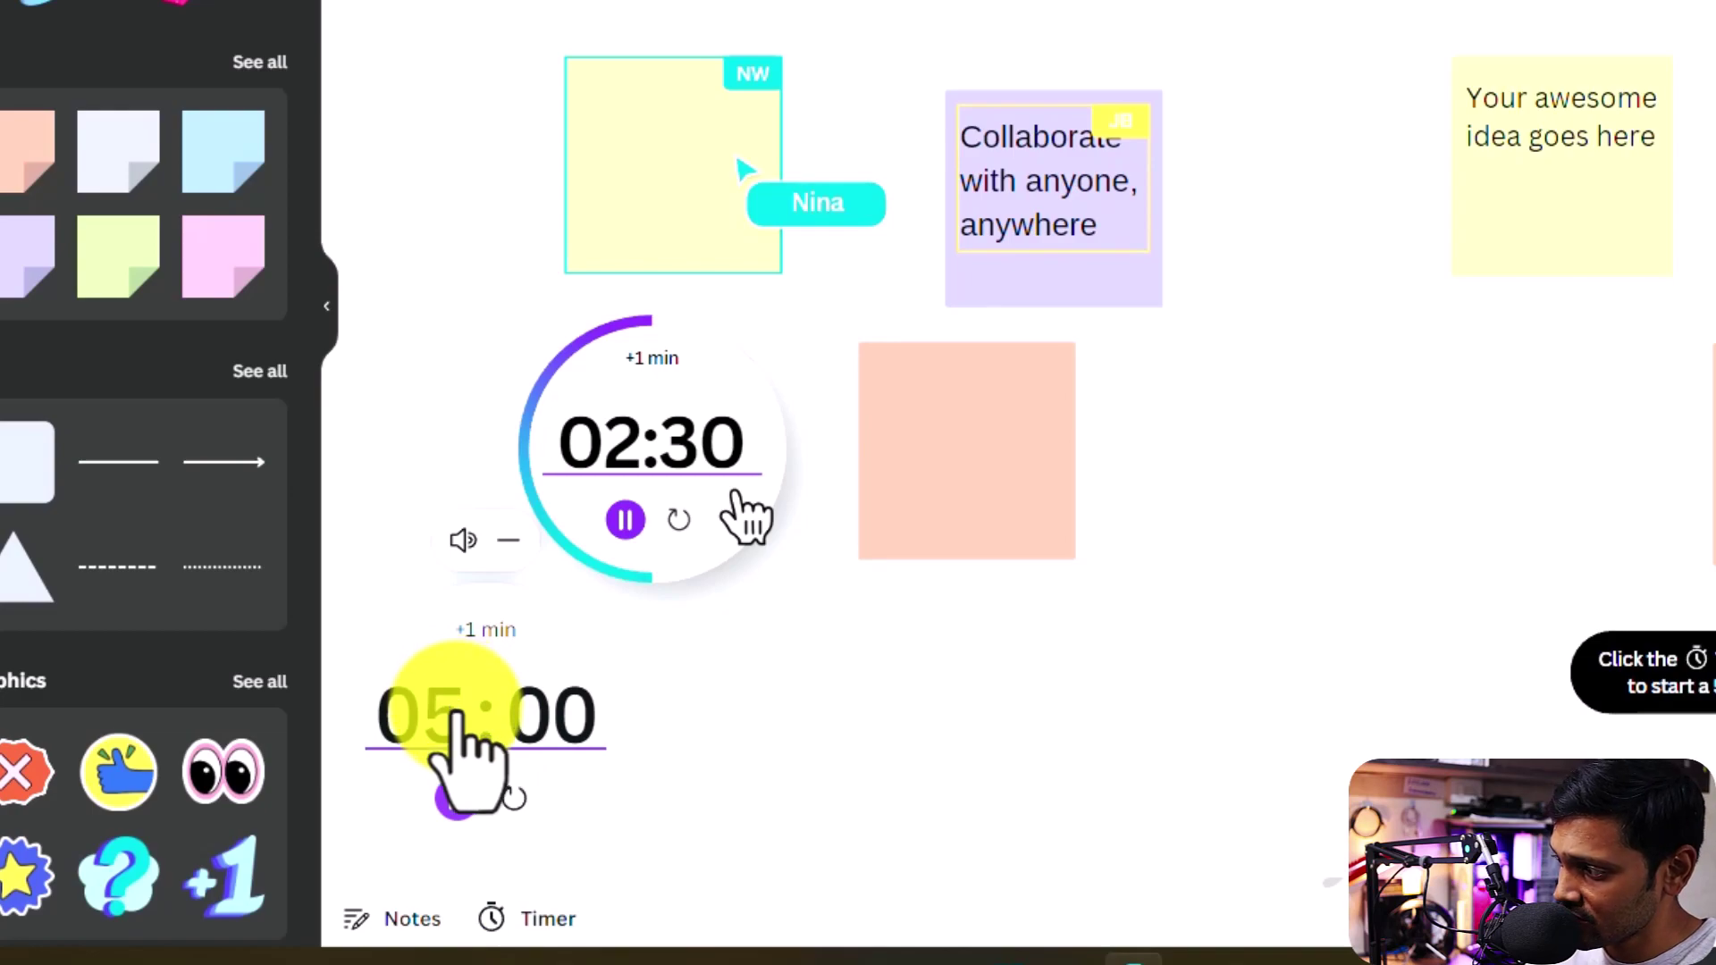
pyautogui.click(453, 713)
pyautogui.write('1')
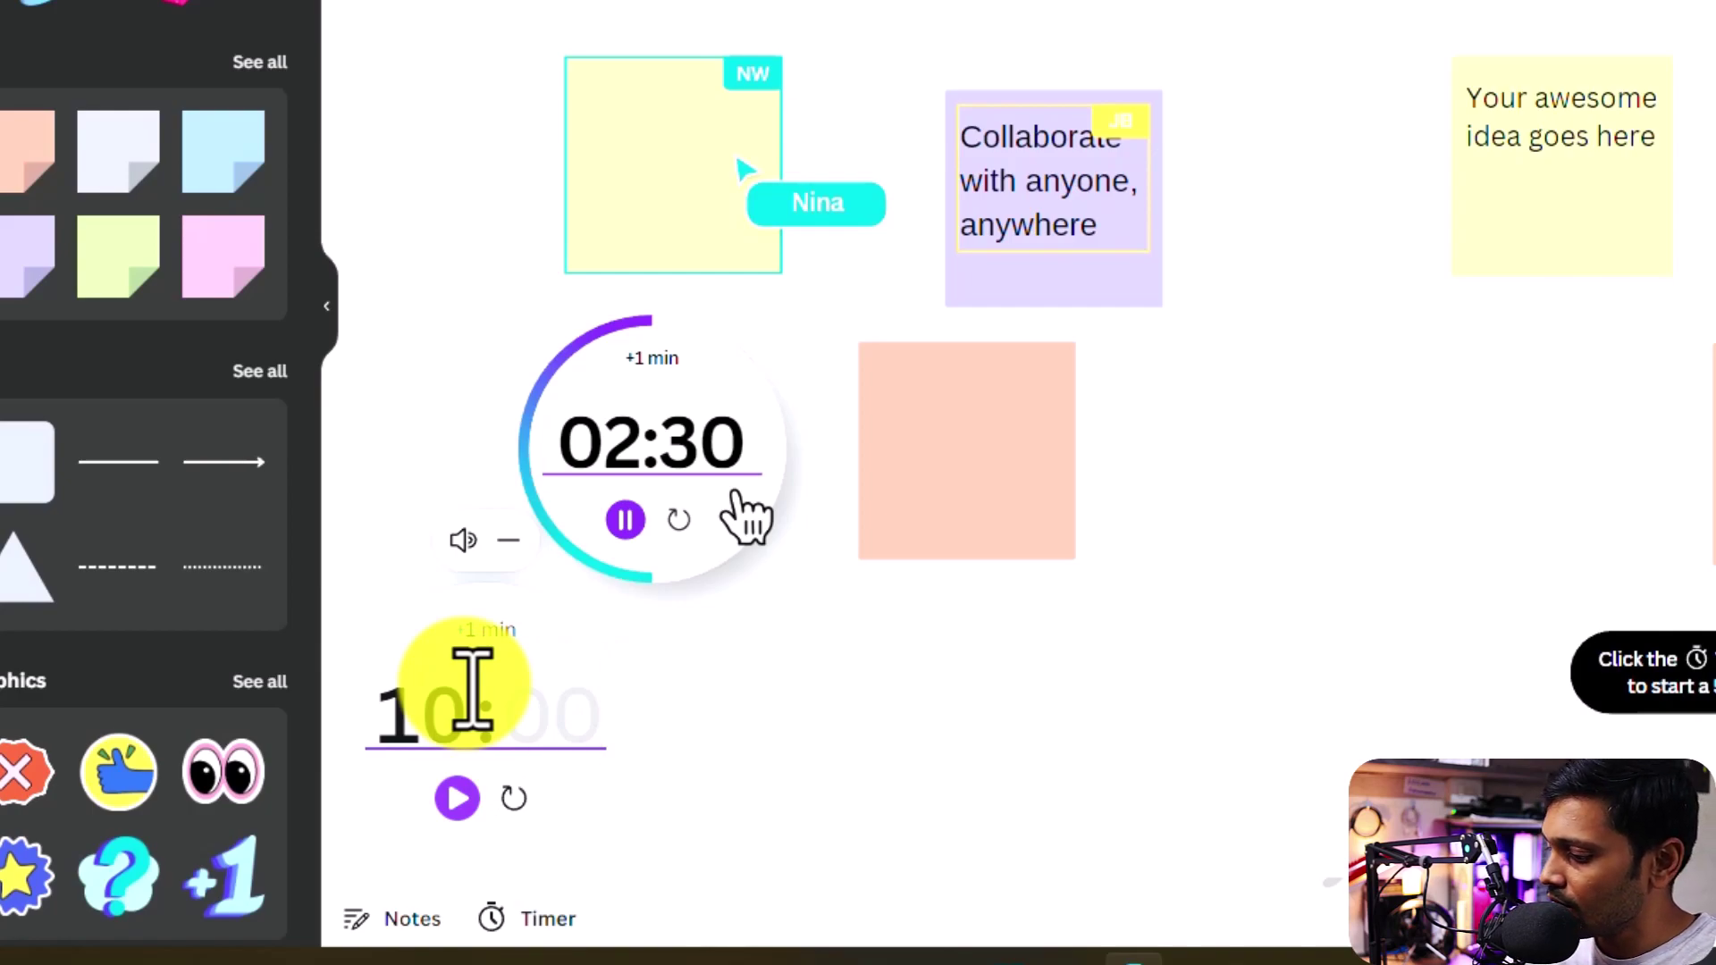
pyautogui.click(458, 798)
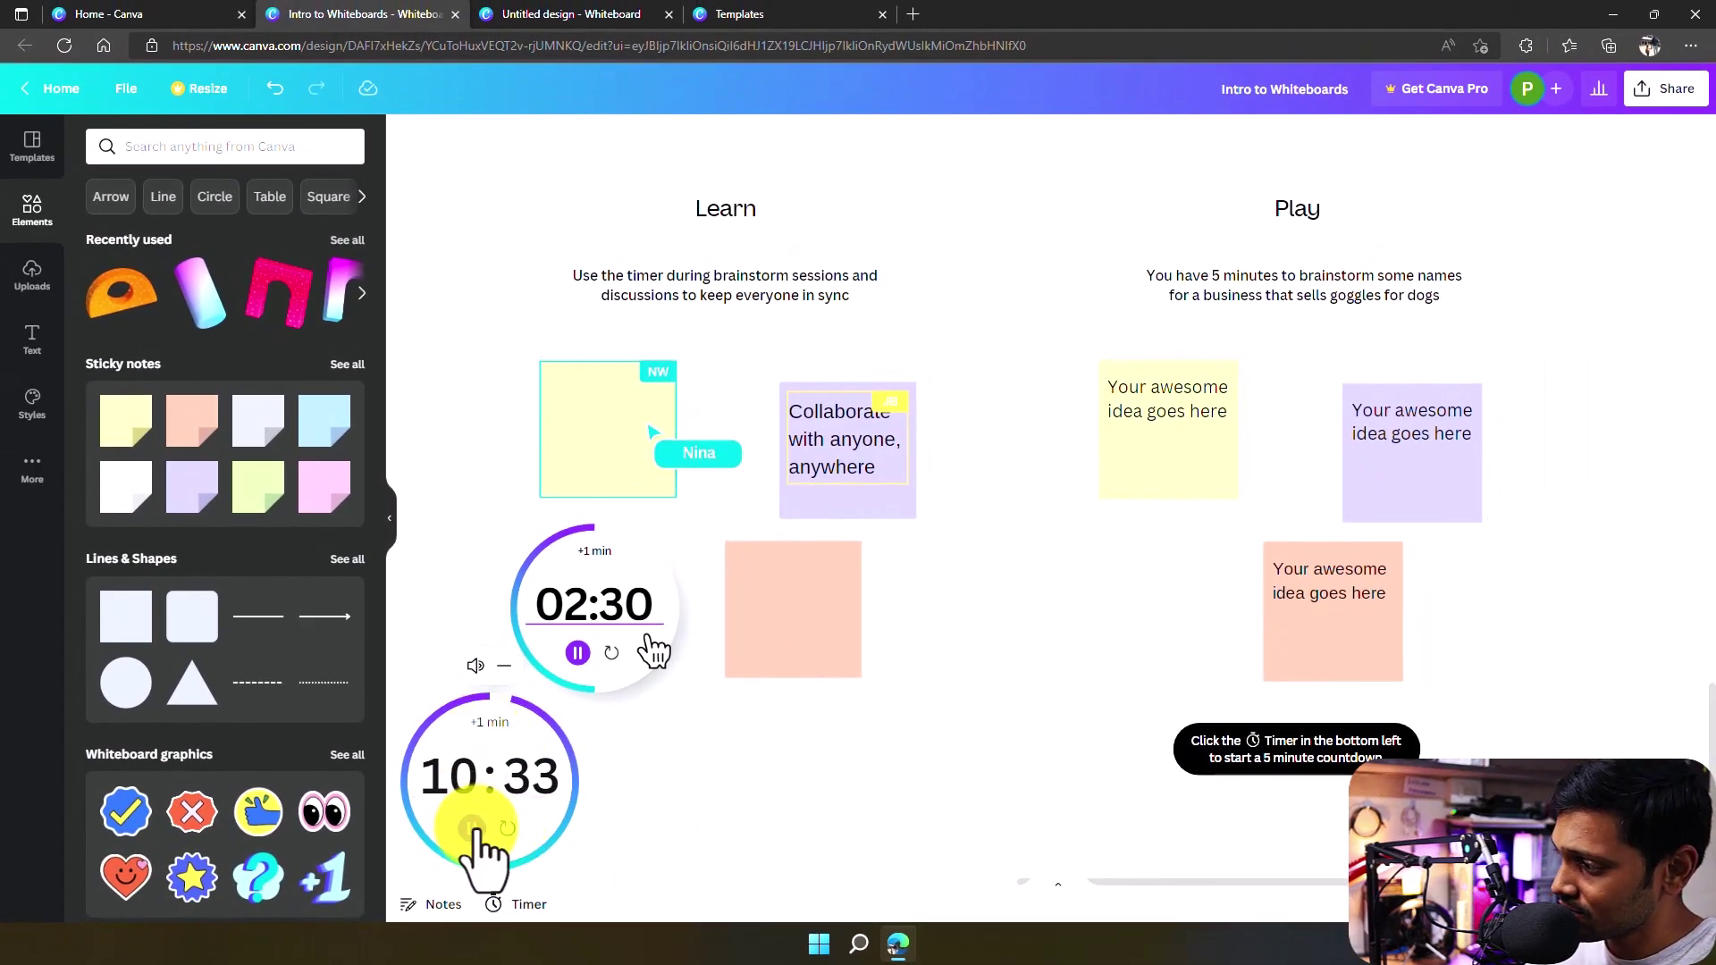
# - Reset the countdown to 10:00 and zoom out of the canvas
pyautogui.click(506, 828)
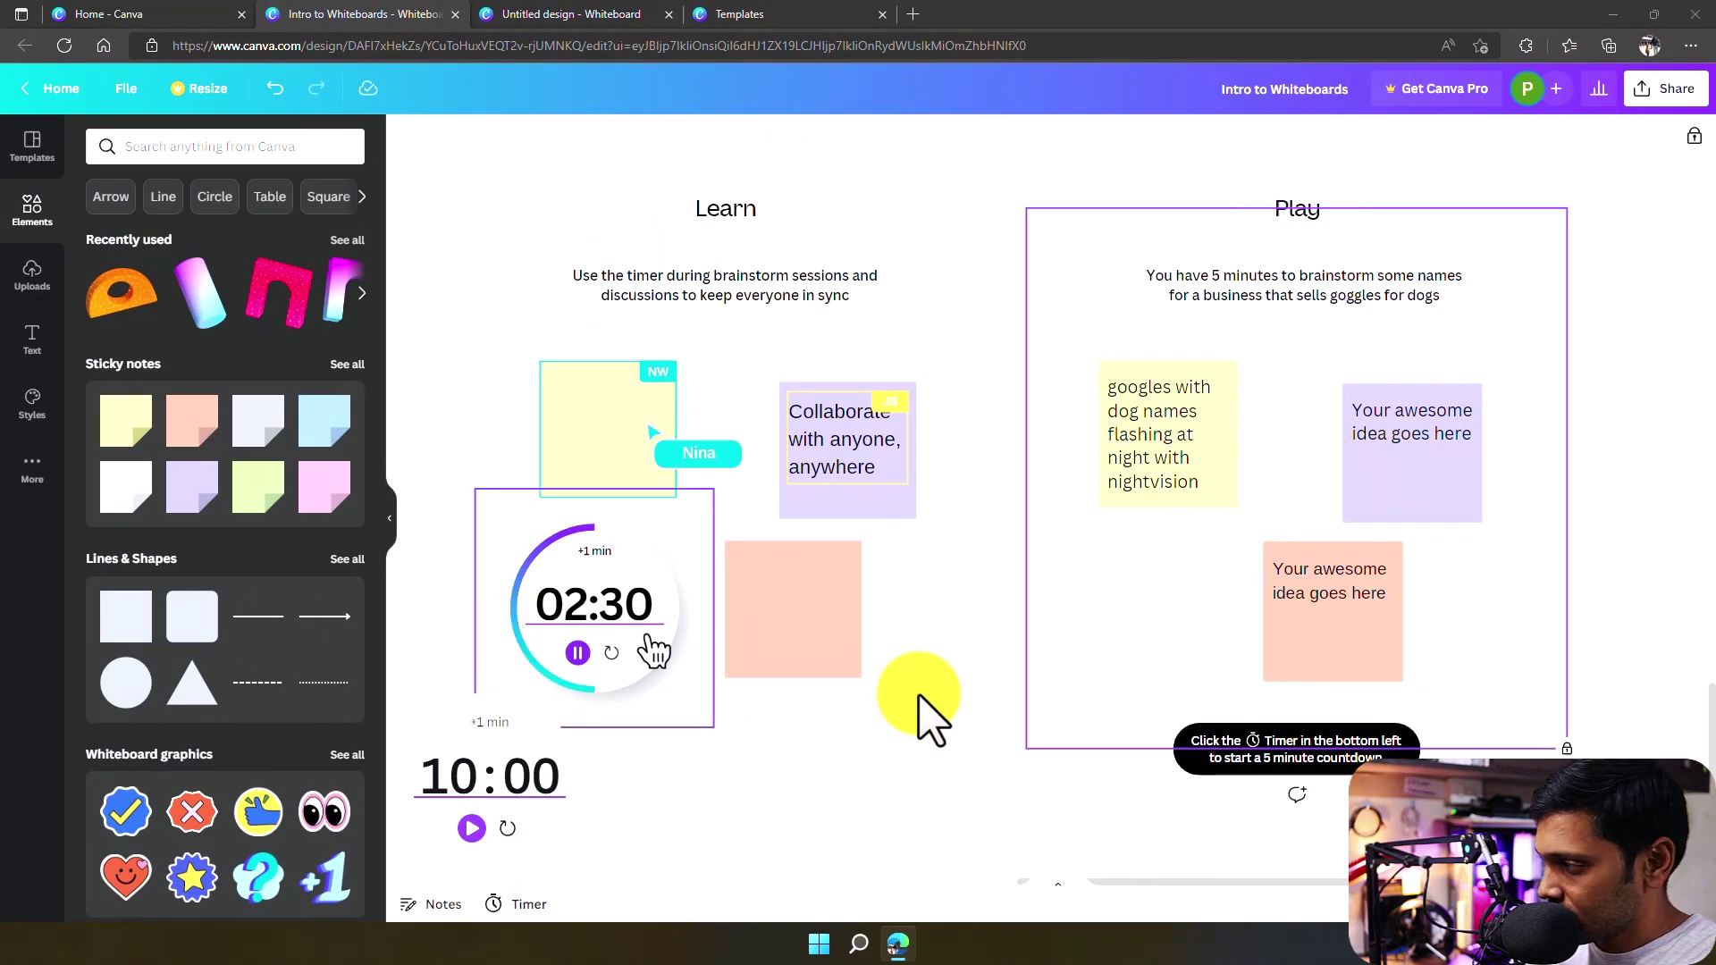
pyautogui.scroll(-2, 831, 639)
pyautogui.scroll(-2, 831, 639)
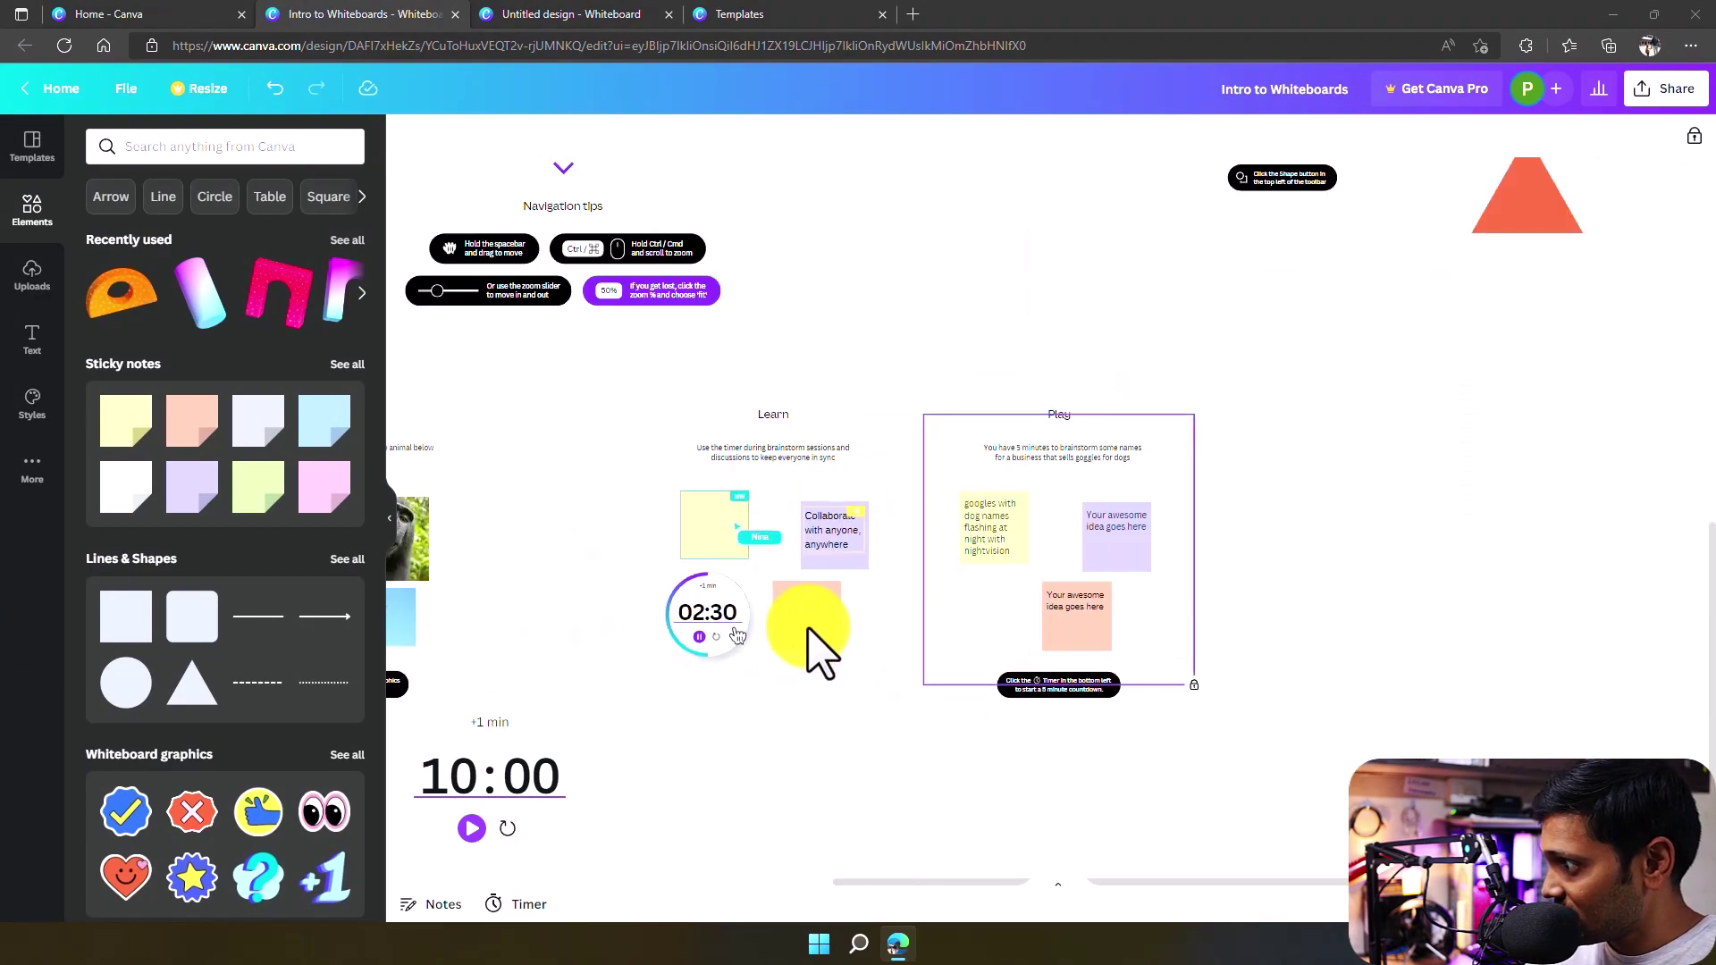
# - Close the countdown timer and inspect the Learn sticker collage and its monkey photo
pyautogui.click(504, 907)
pyautogui.moveTo(623, 764); pyautogui.dragTo(1210, 759)
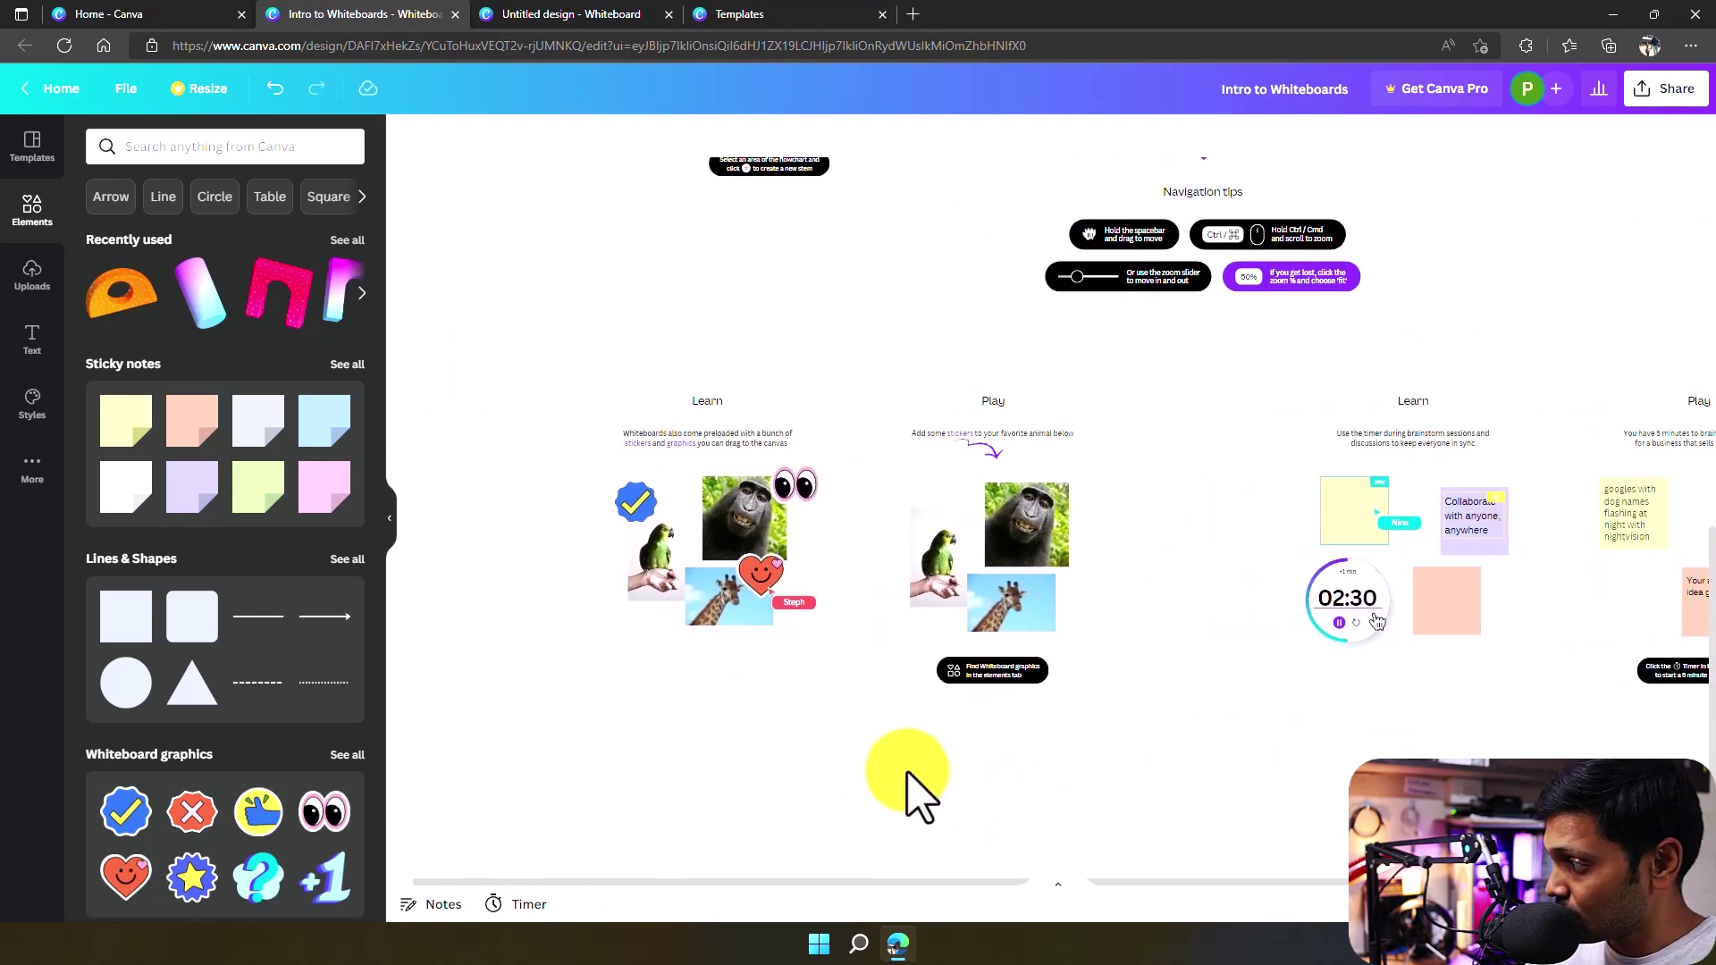
pyautogui.moveTo(842, 793); pyautogui.dragTo(944, 823)
pyautogui.click(840, 617)
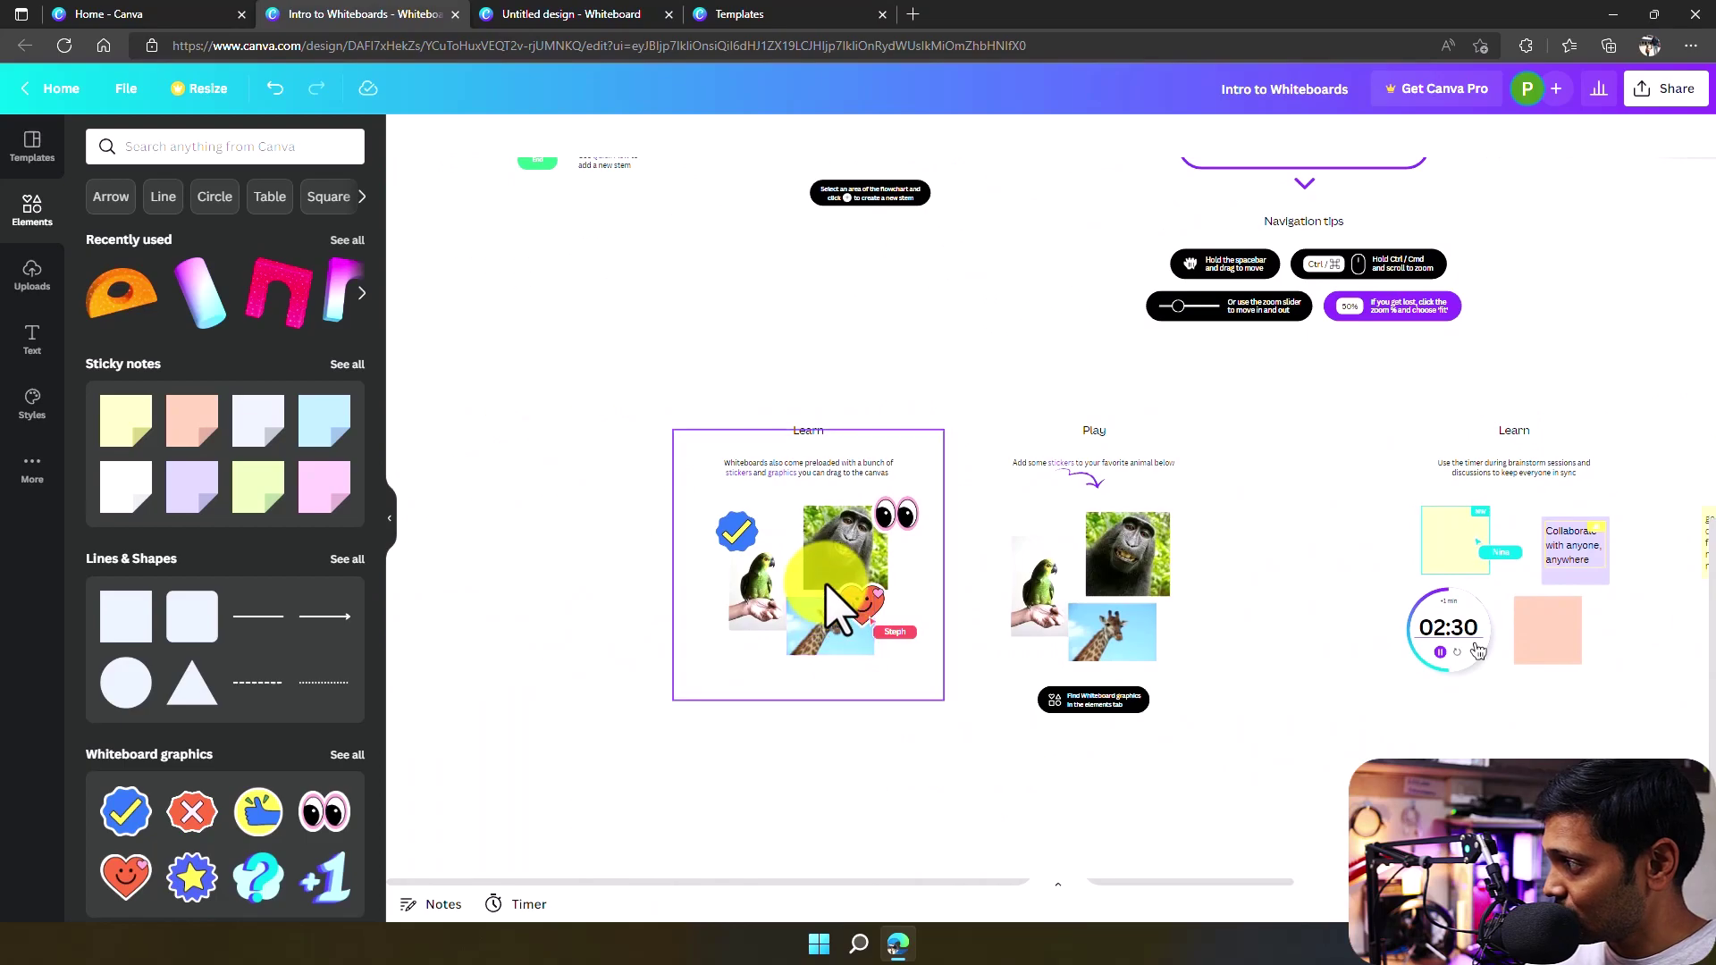
pyautogui.scroll(3, 805, 590)
pyautogui.click(862, 564)
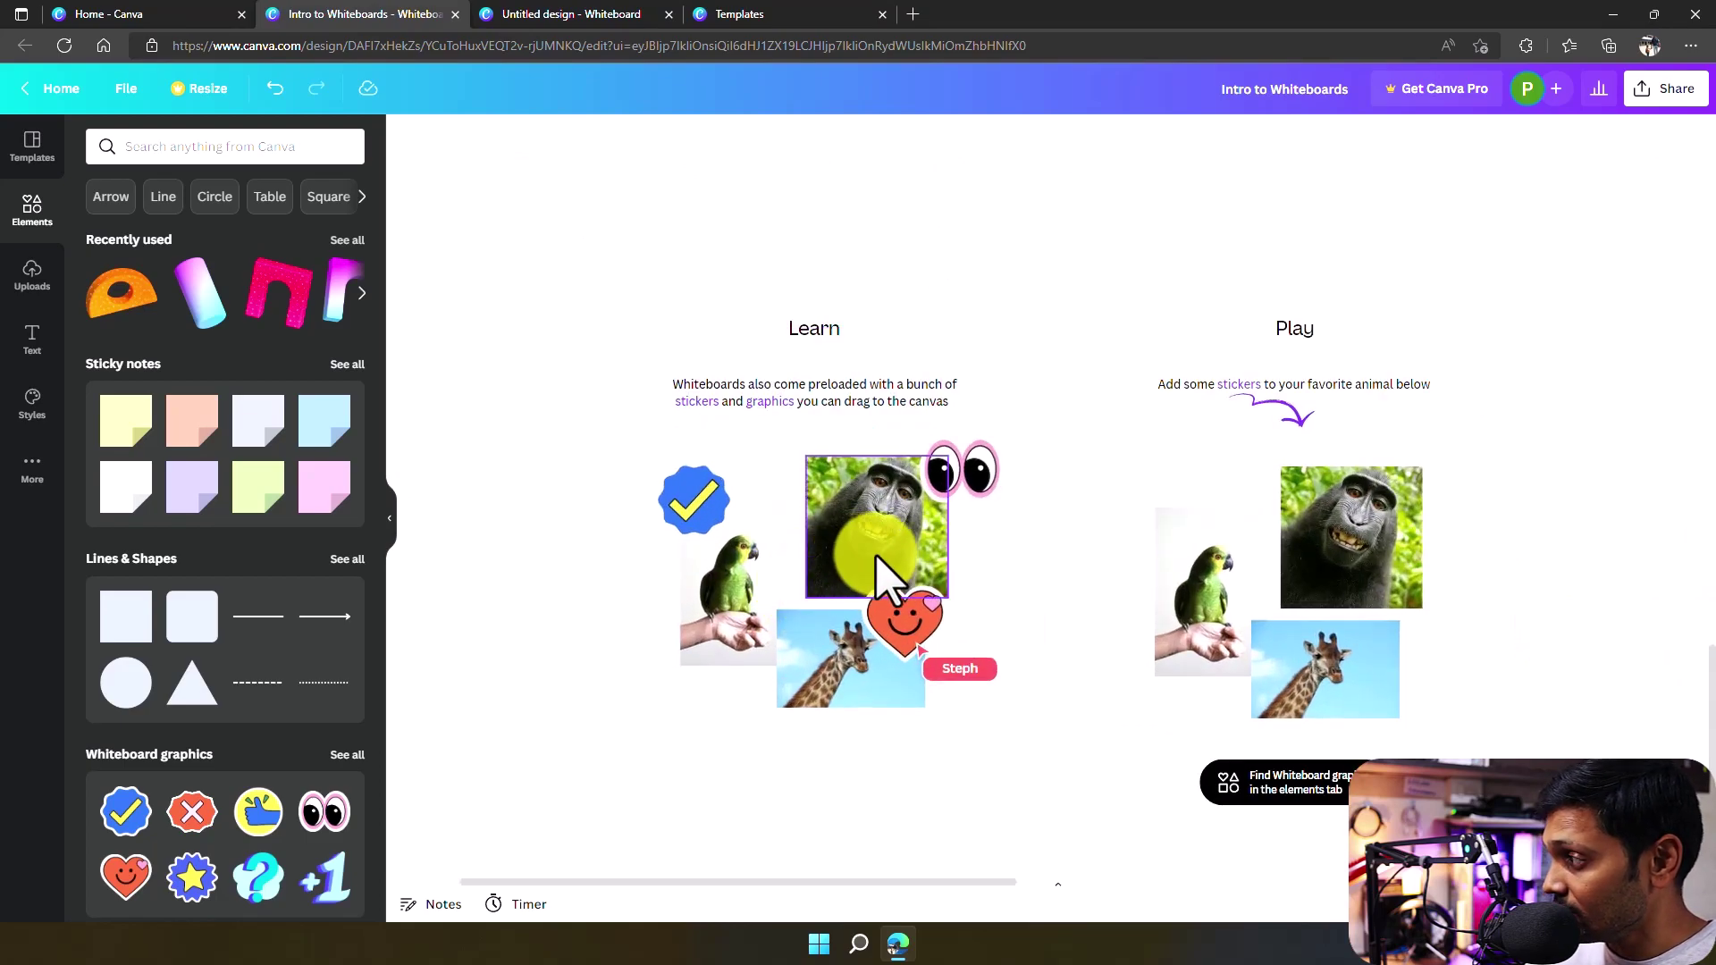
pyautogui.scroll(2, 960, 367)
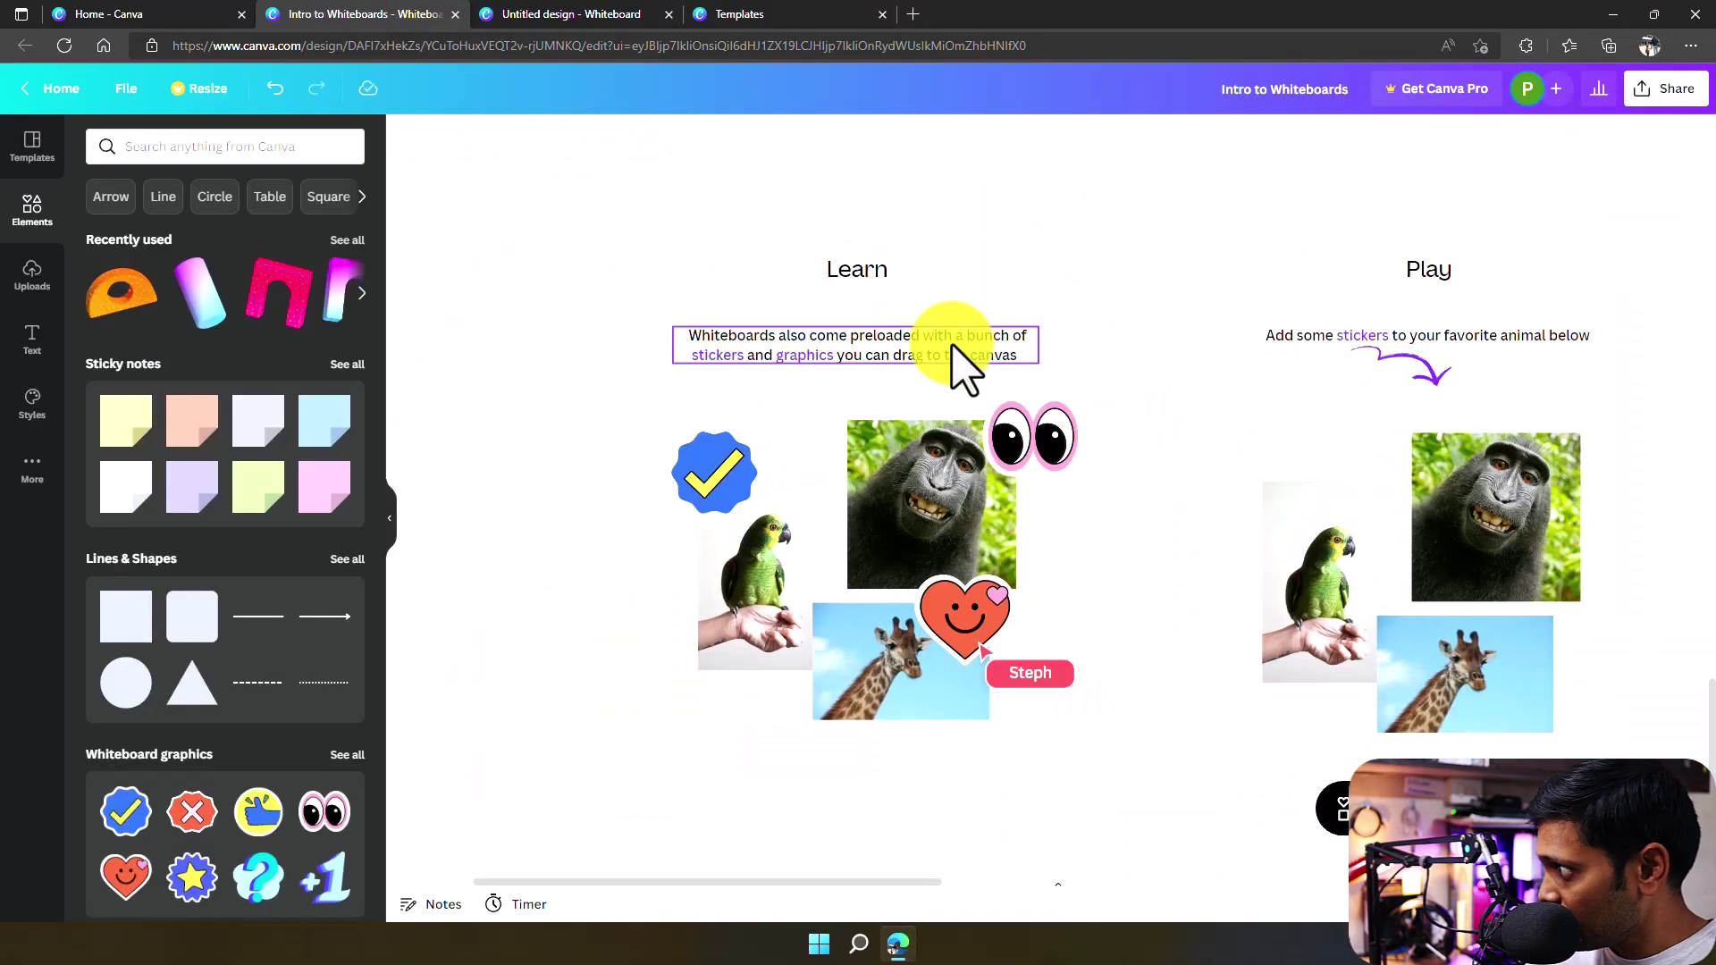
pyautogui.scroll(-4, 179, 688)
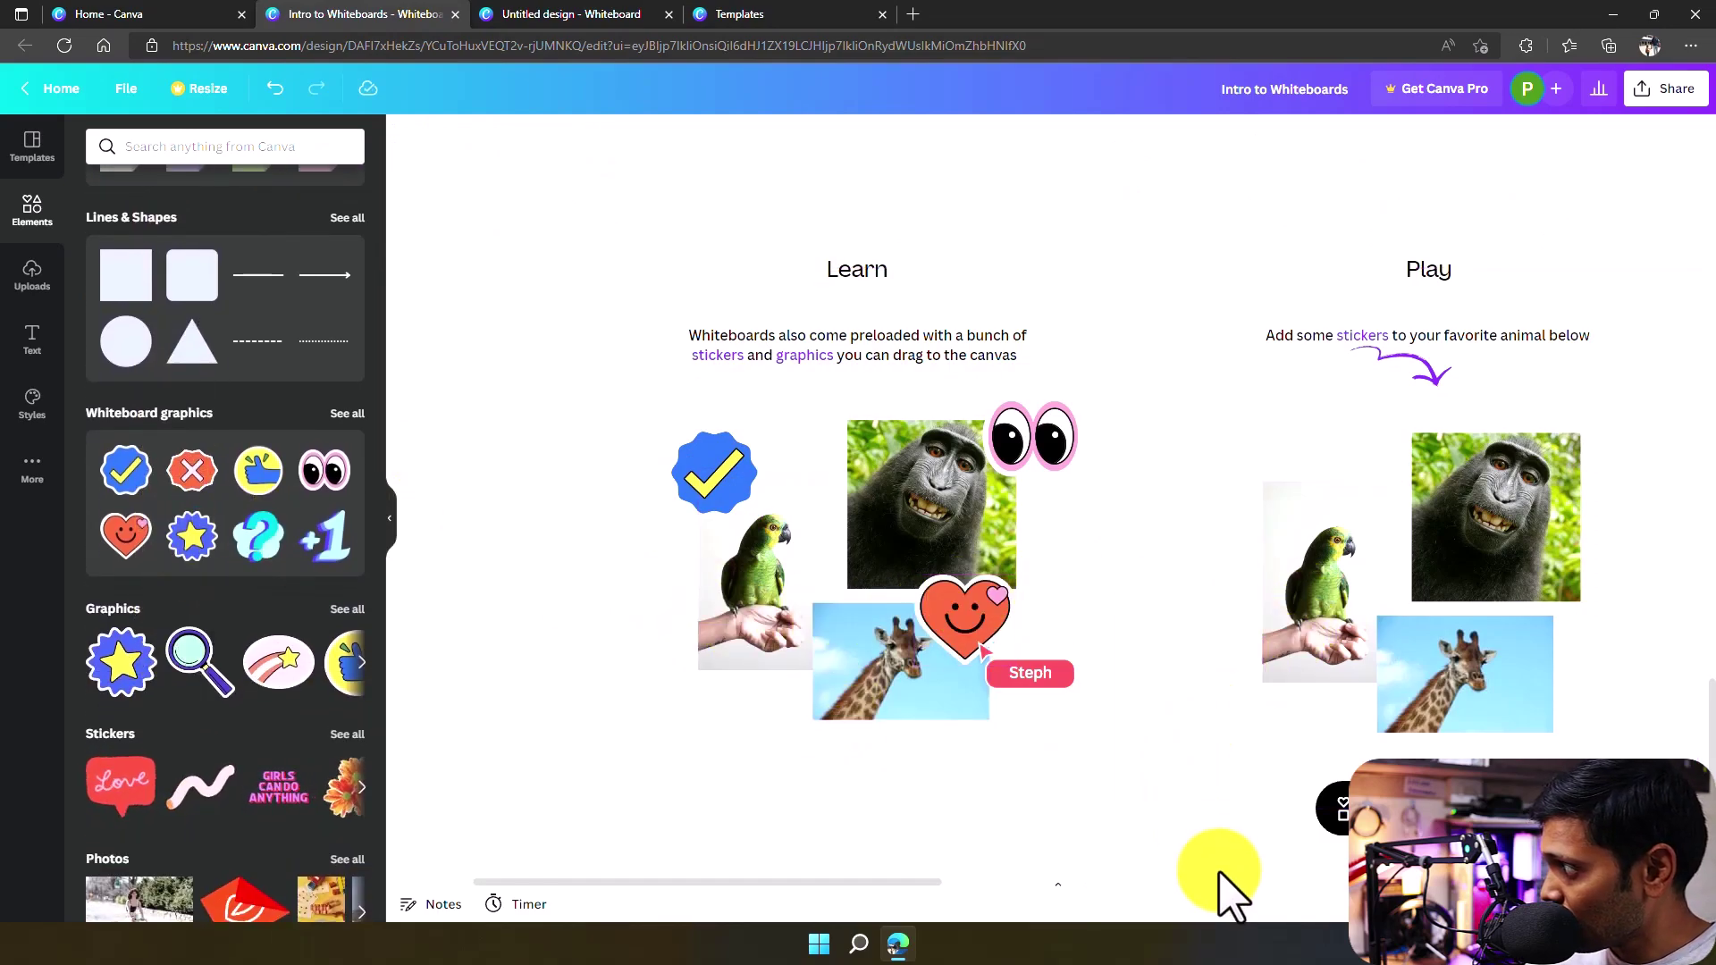
# - Drag a star graphic onto the Play animal collage and shrink it to about 200 px
pyautogui.moveTo(1168, 843); pyautogui.dragTo(644, 684)
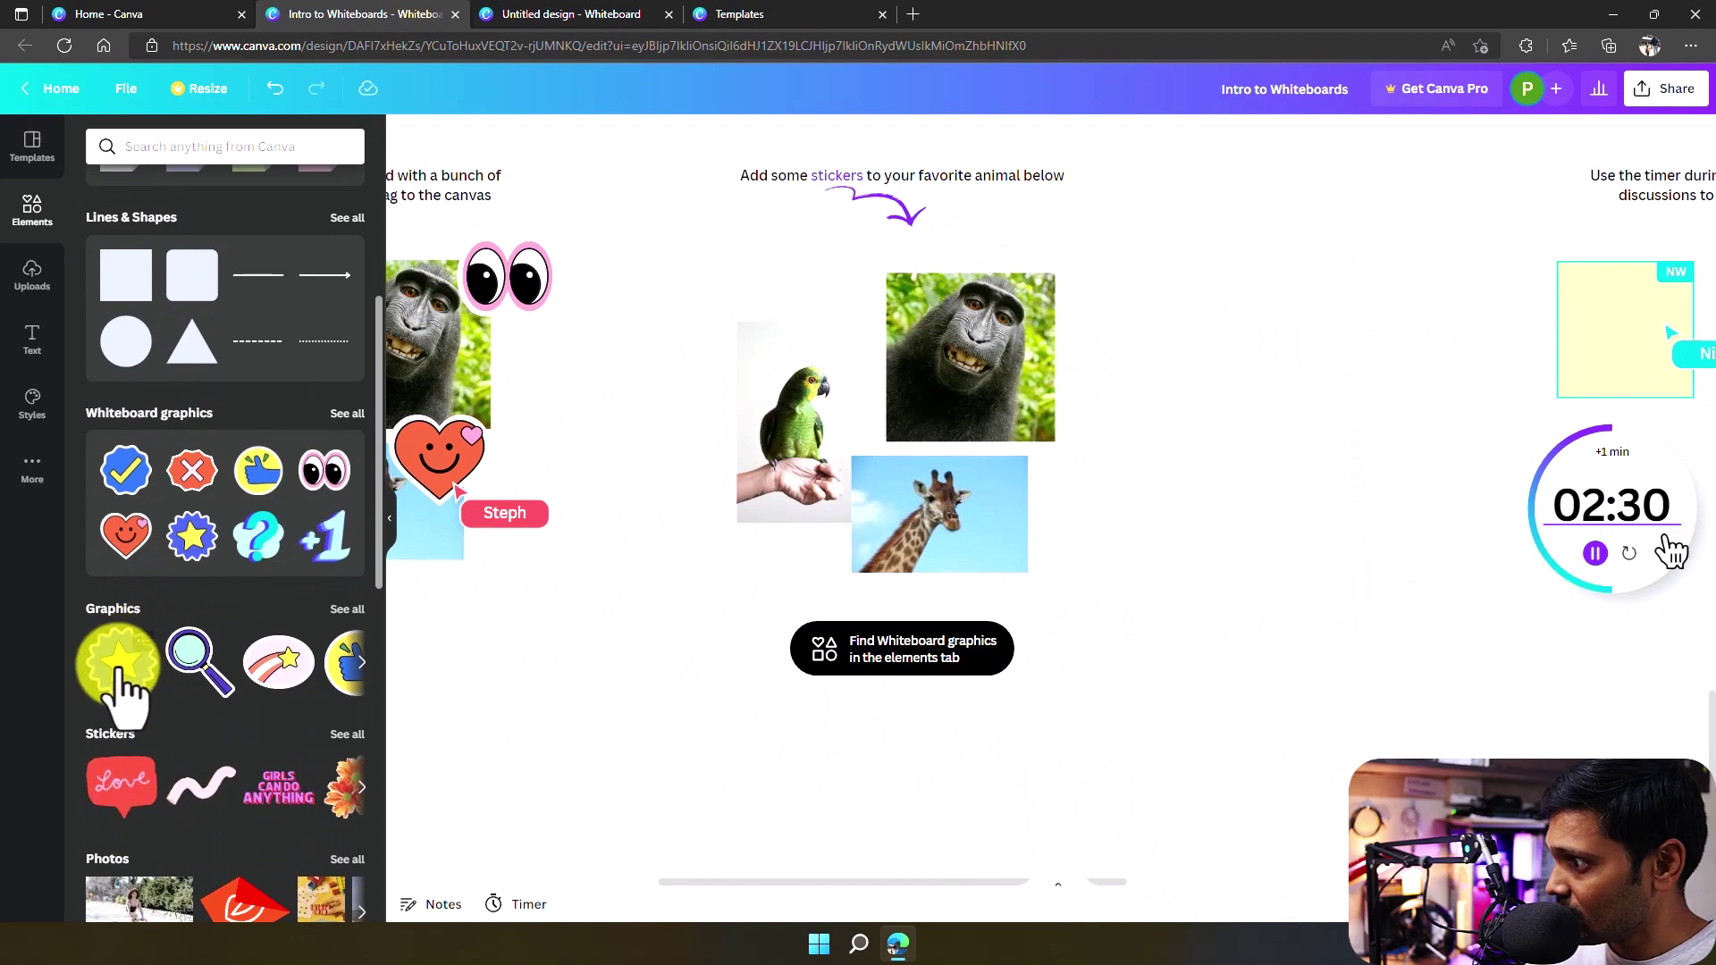
pyautogui.moveTo(125, 688); pyautogui.dragTo(688, 308)
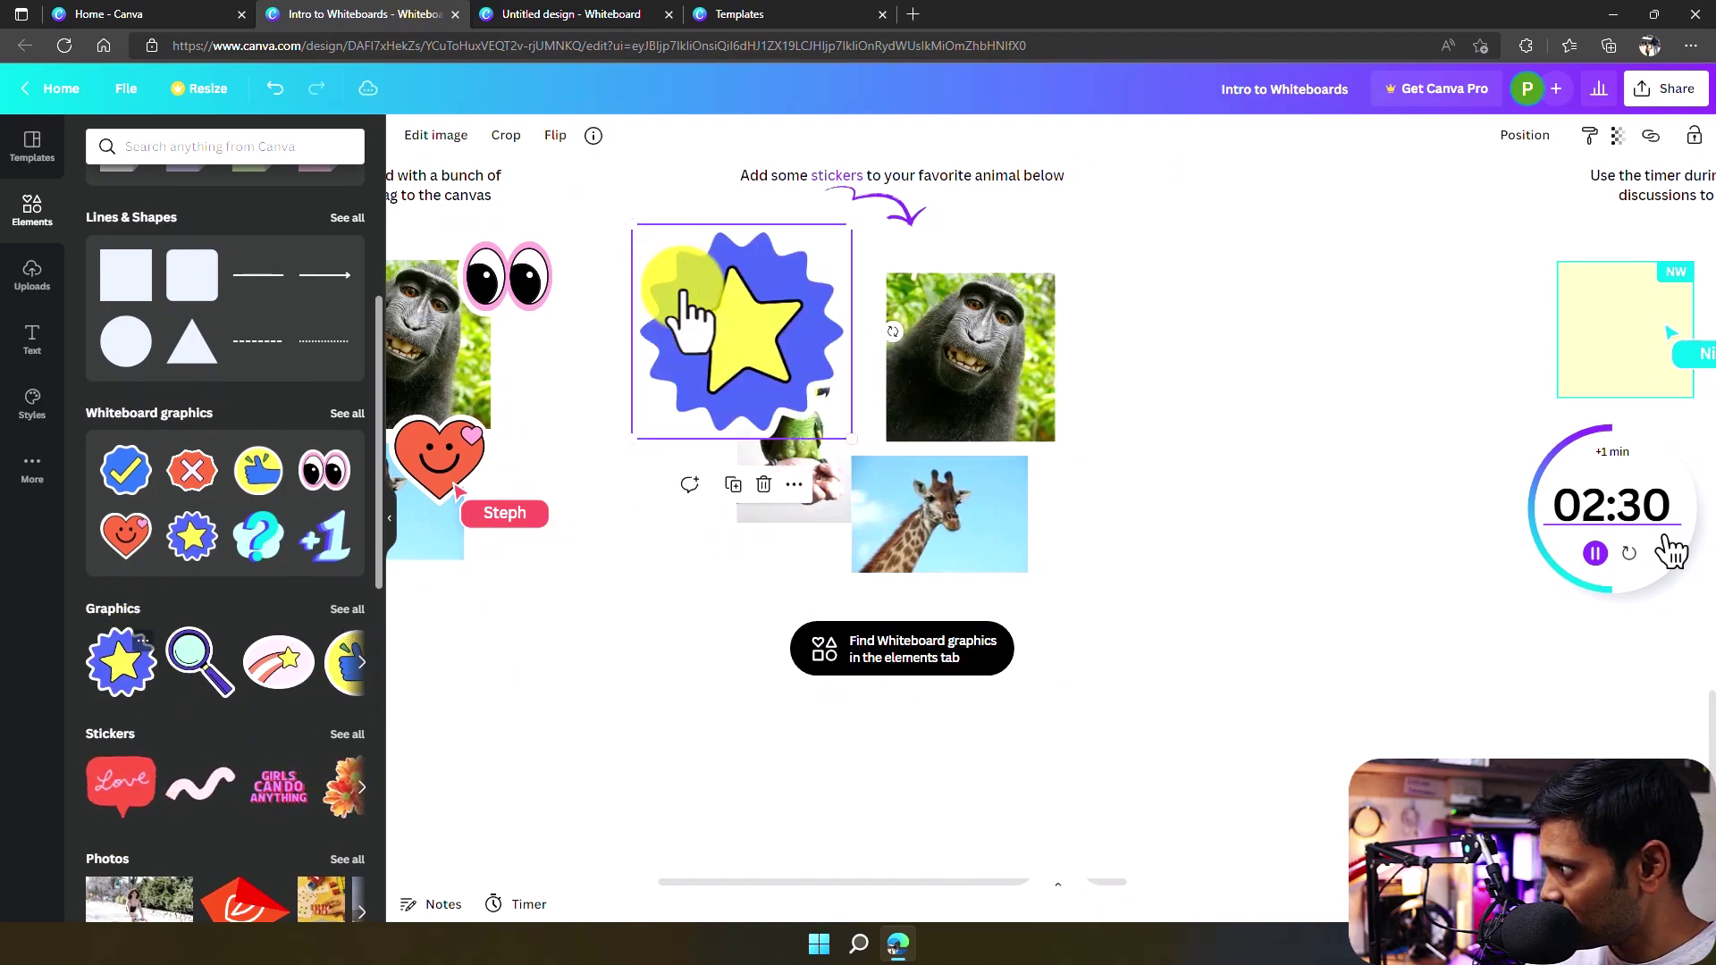
pyautogui.moveTo(851, 438); pyautogui.dragTo(764, 353)
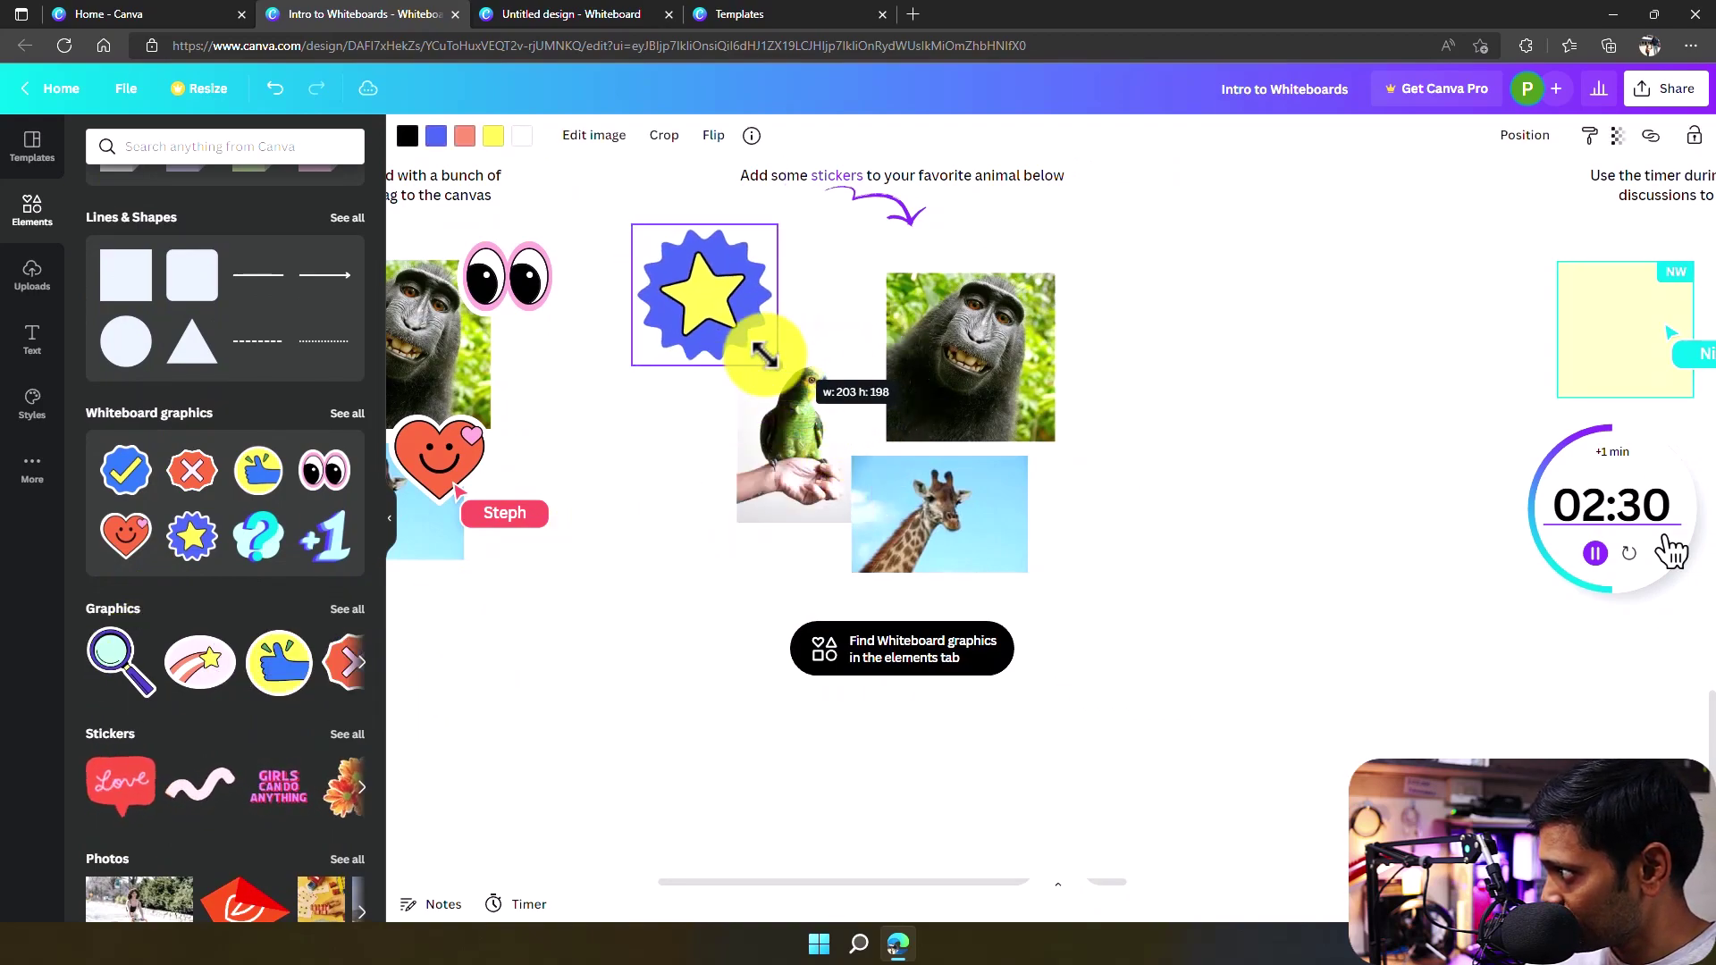
pyautogui.moveTo(582, 697); pyautogui.dragTo(752, 807)
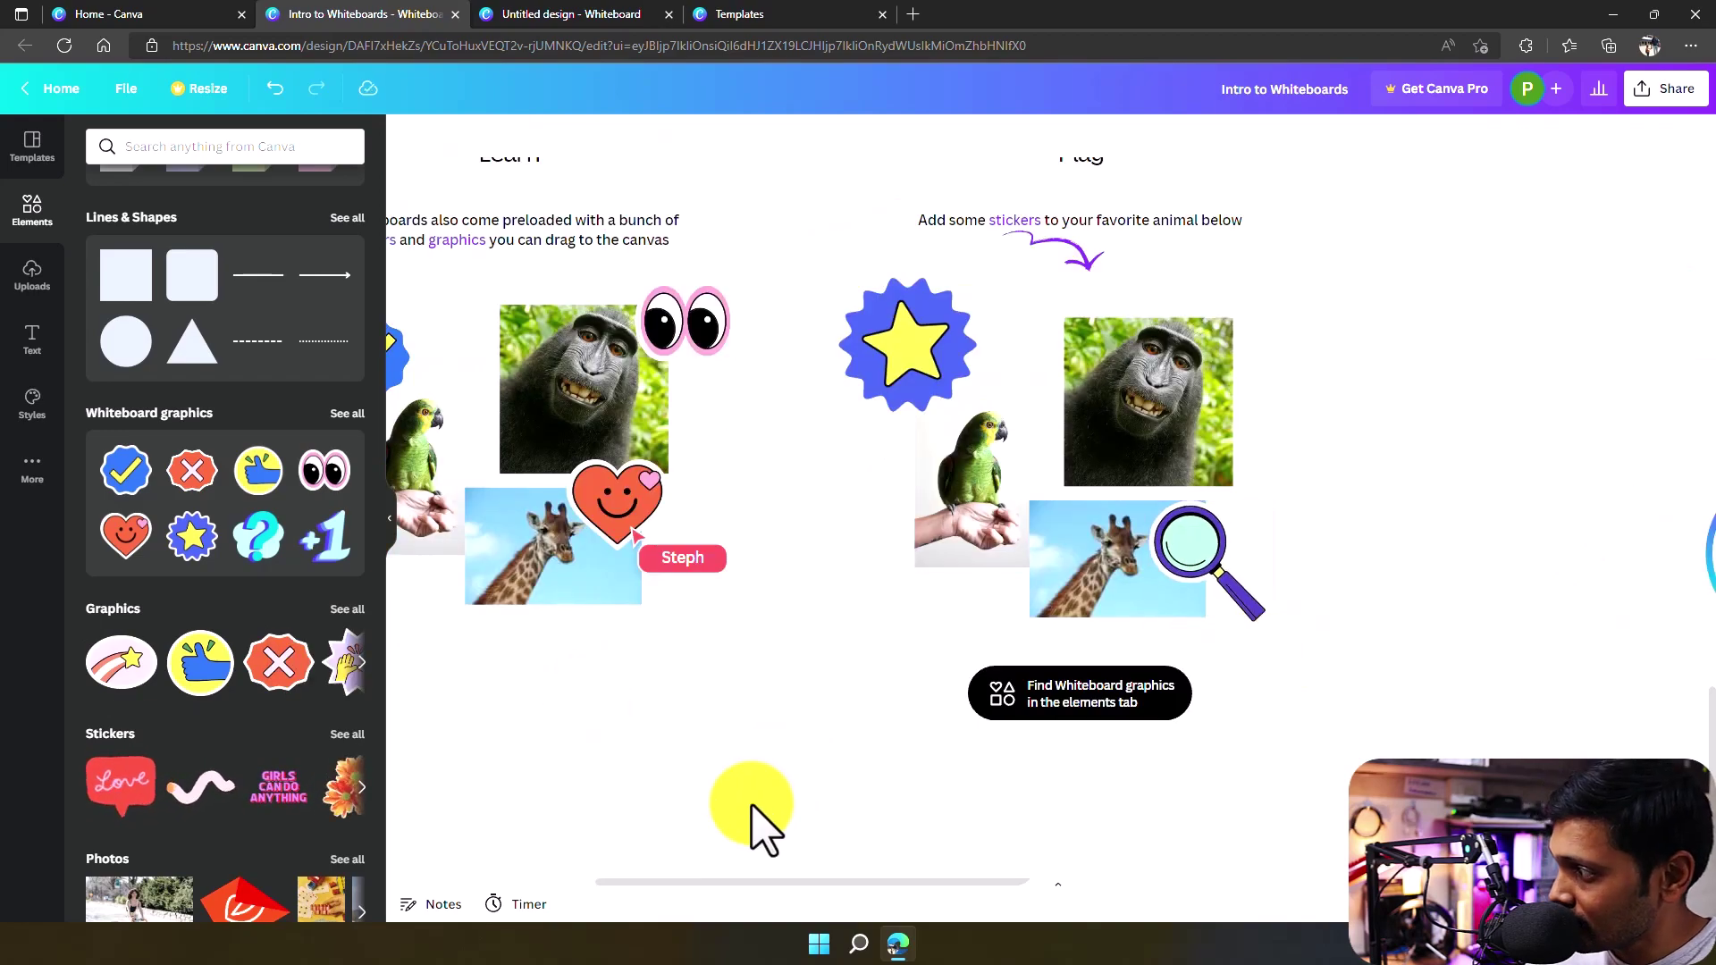
pyautogui.moveTo(548, 758); pyautogui.dragTo(798, 770)
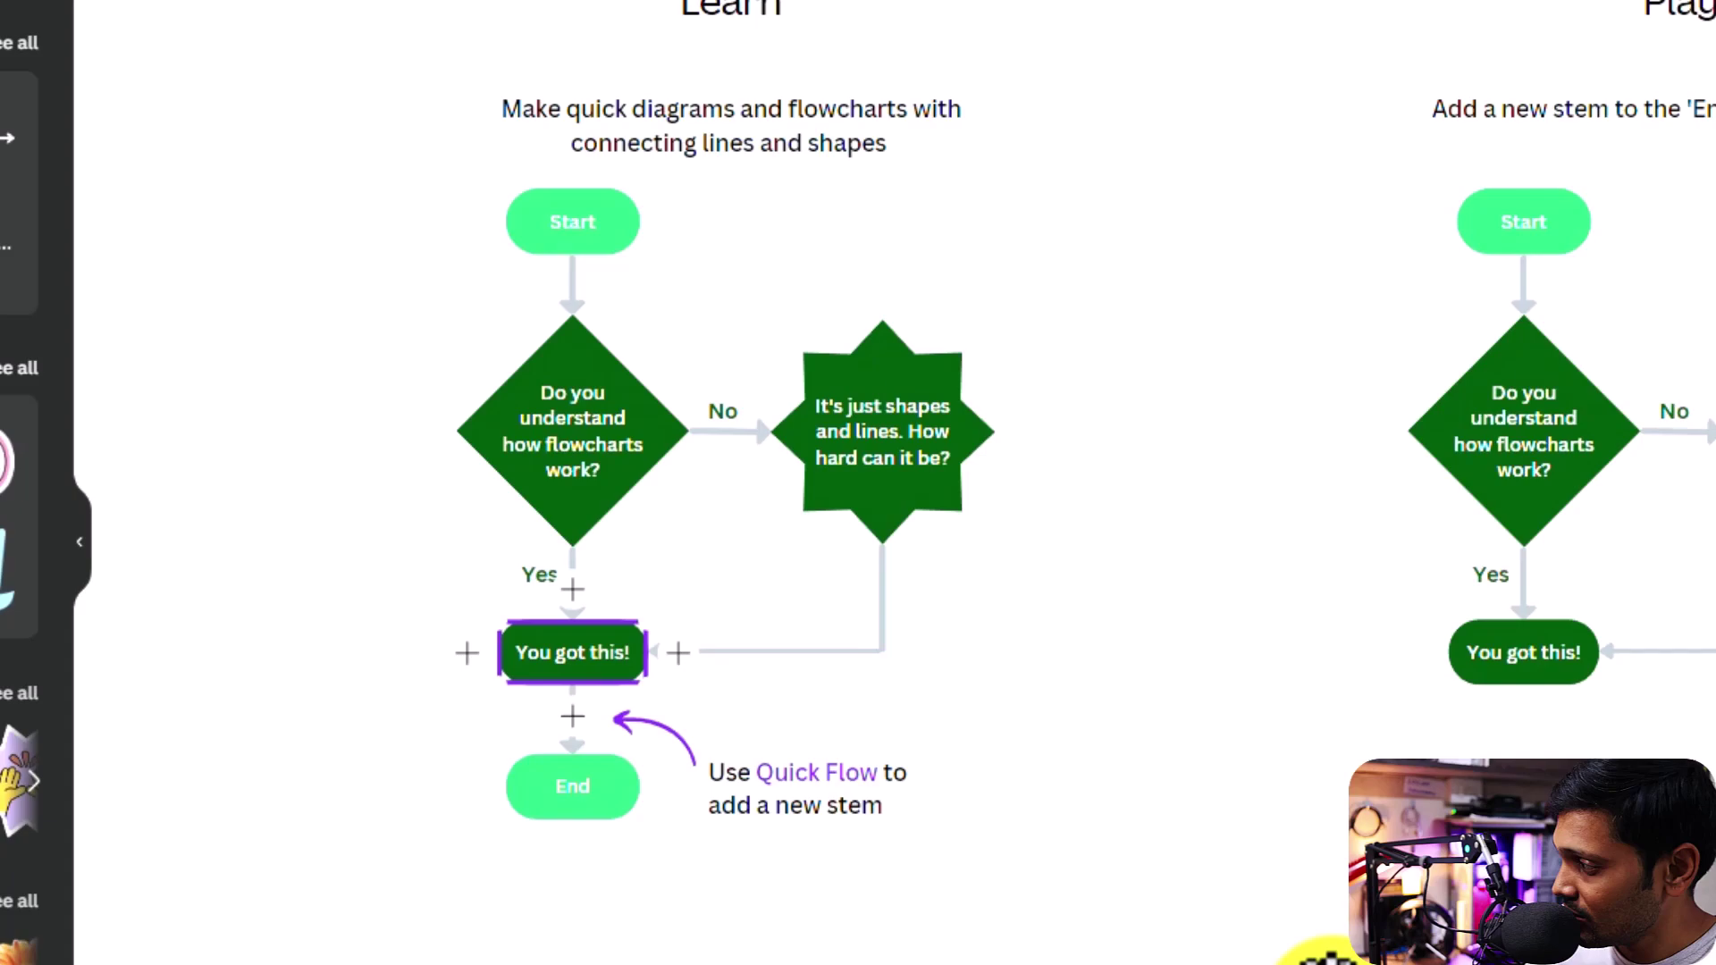
# - Extend the Play flowchart with a Quick Flow node reading THE END below 'You got this!'
pyautogui.click(809, 684)
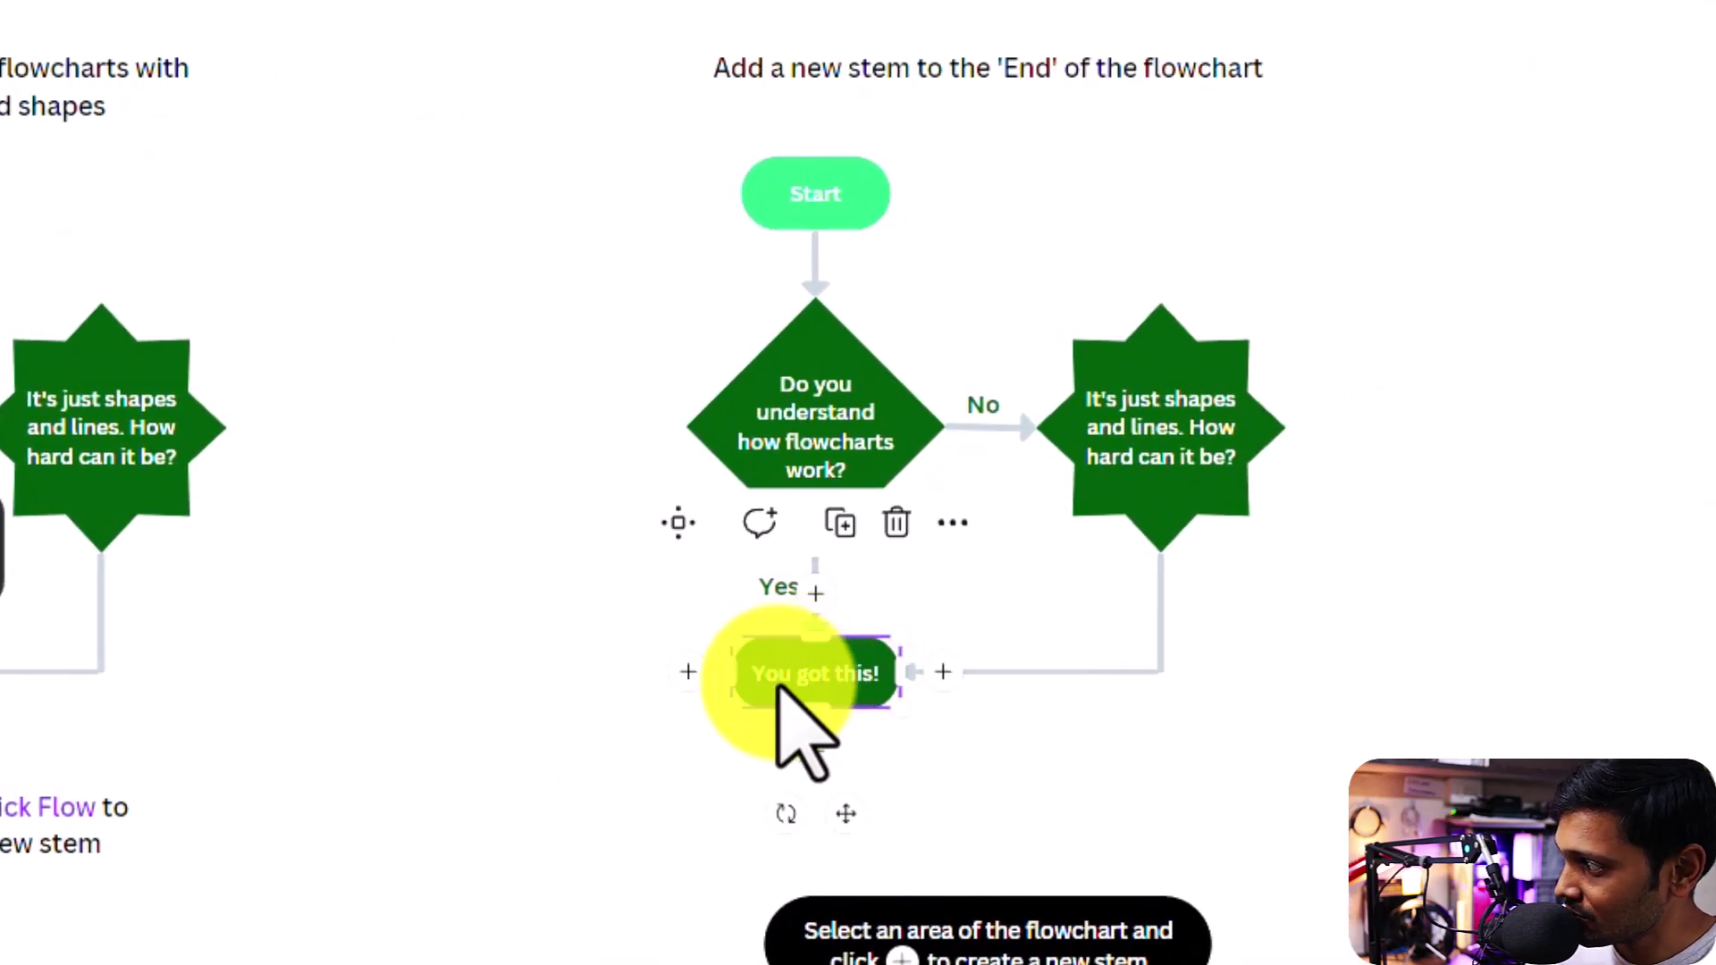
pyautogui.click(815, 751)
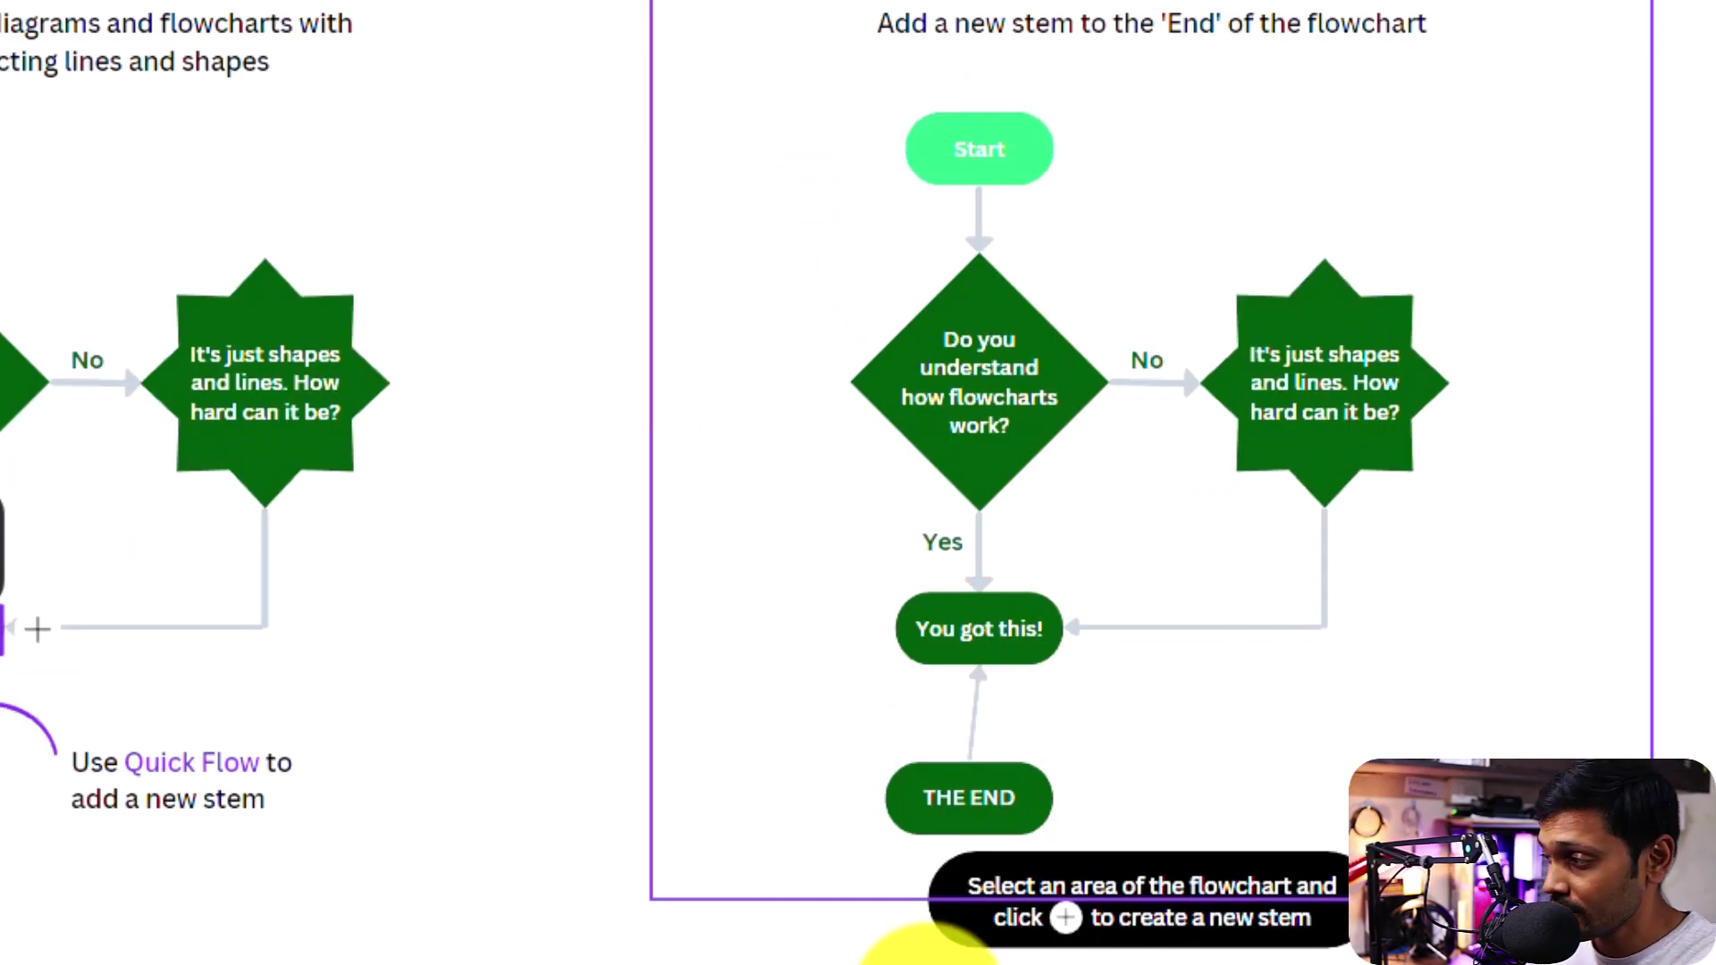
pyautogui.click(976, 796)
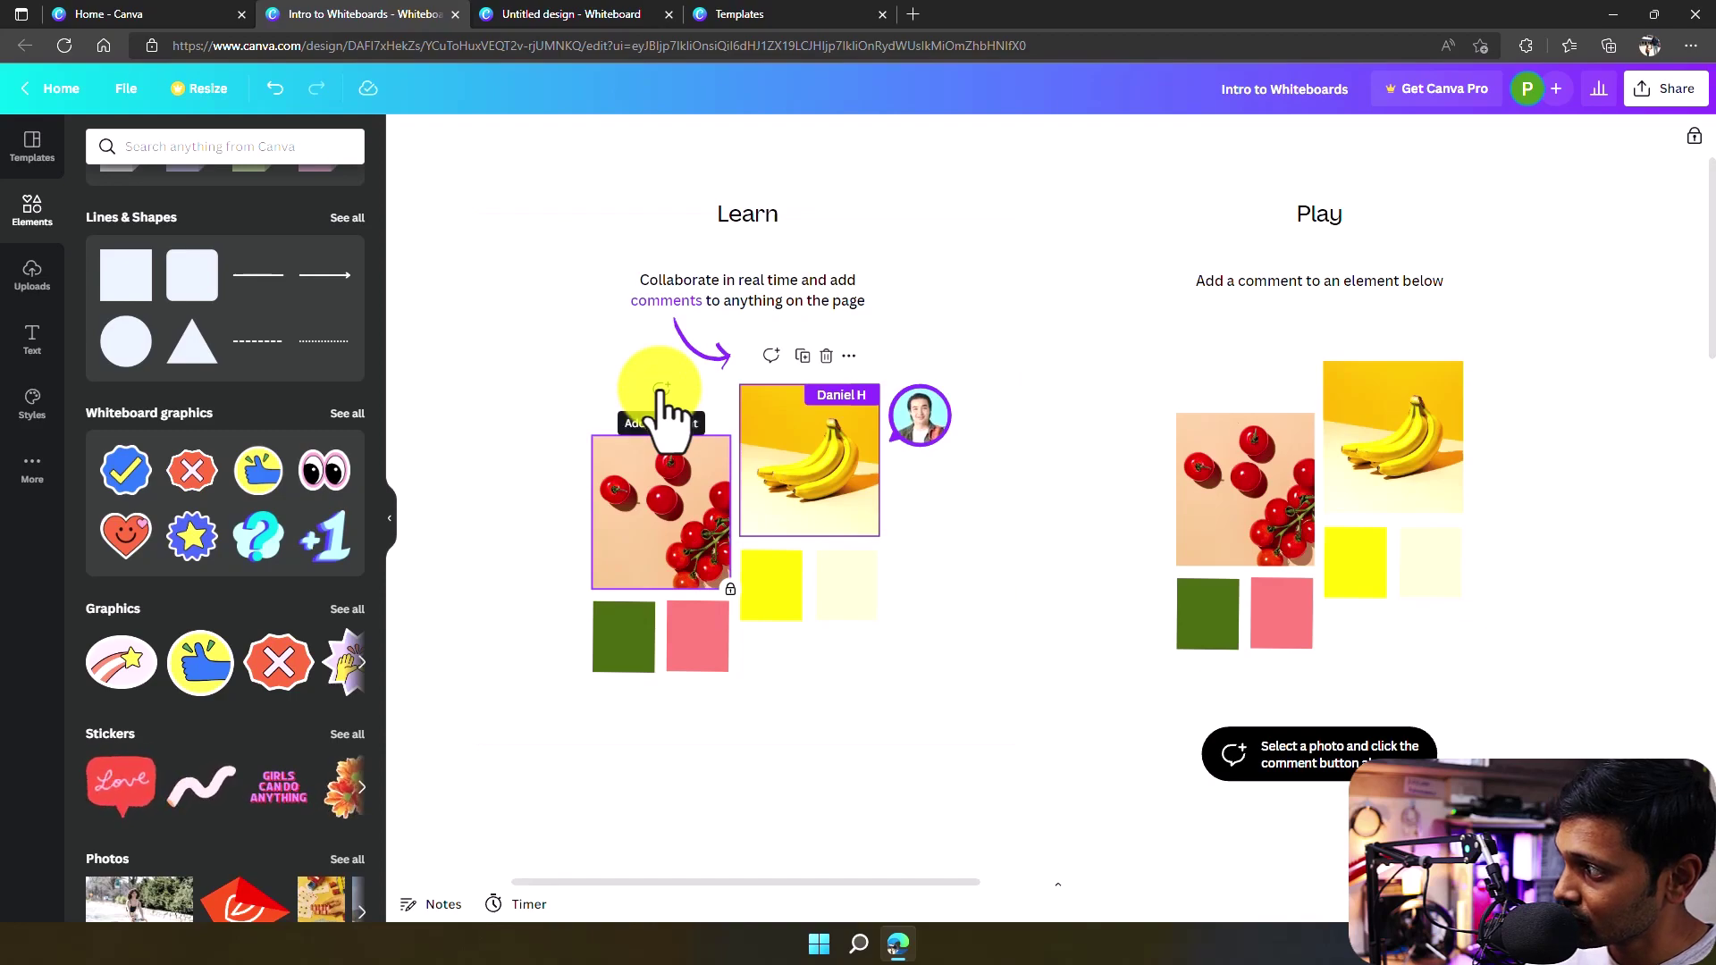
# - Pan past the comment and sticky-note sections, then zoom out to show the whole board
pyautogui.moveTo(1152, 816); pyautogui.dragTo(842, 793)
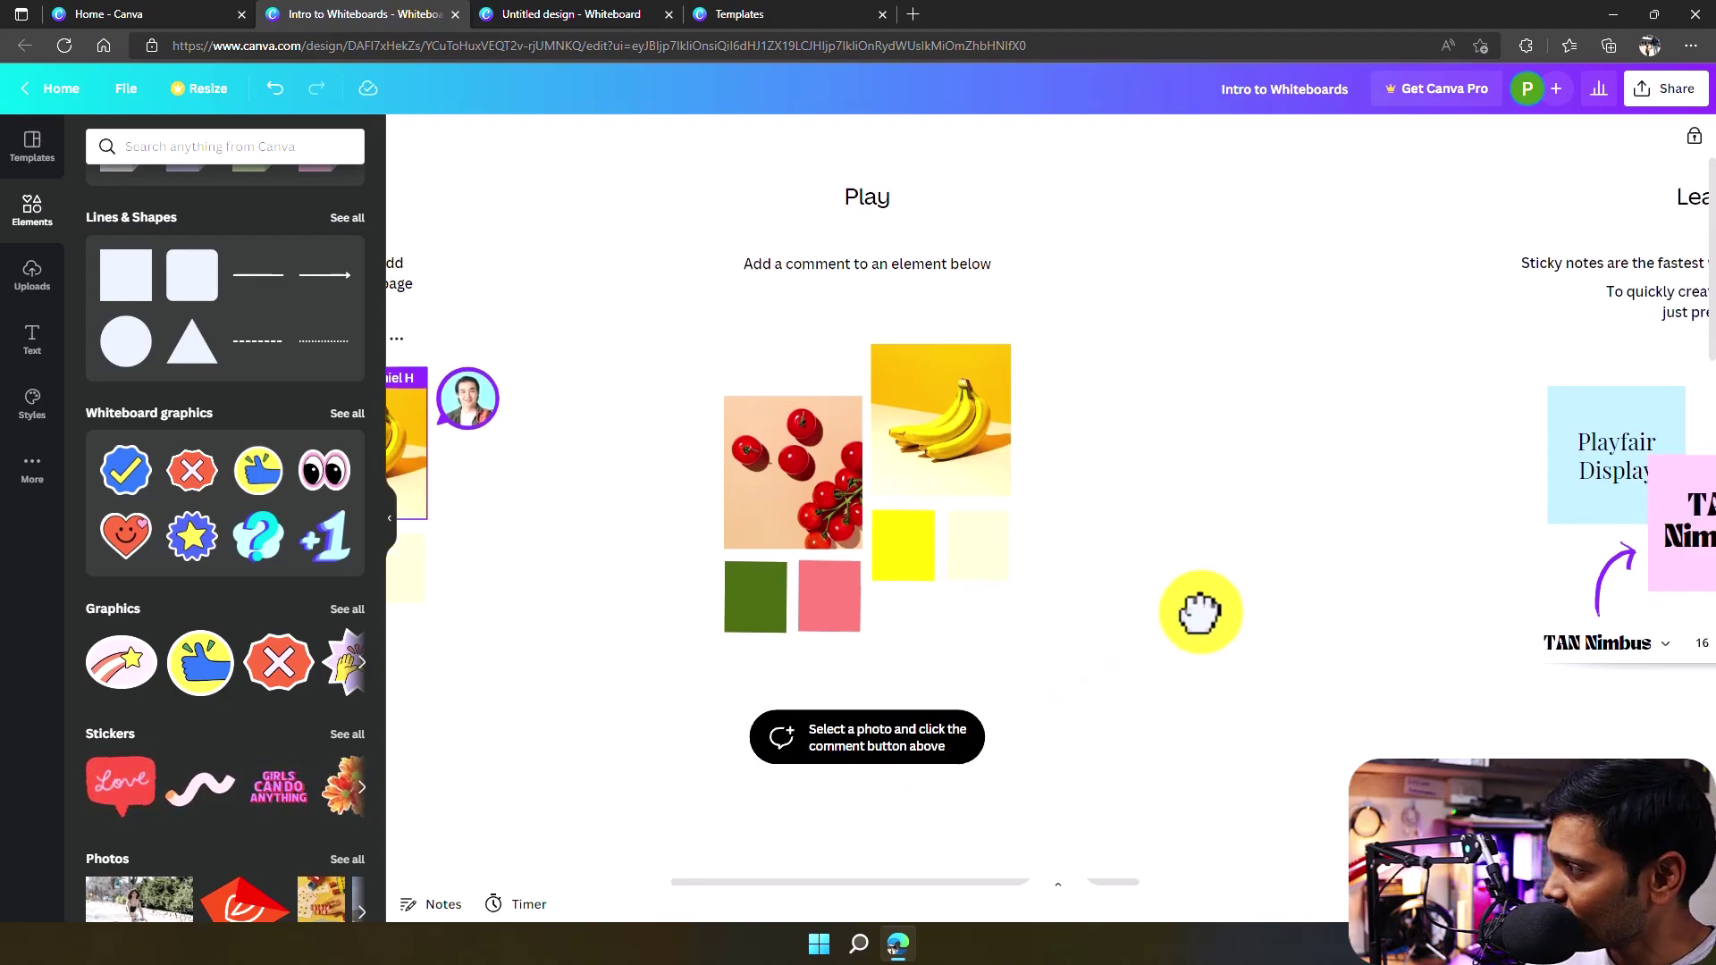
pyautogui.moveTo(1198, 613)
pyautogui.mouseDown()
pyautogui.moveTo(548, 620)
pyautogui.moveTo(445, 530)
pyautogui.mouseUp()
pyautogui.keyDown('ctrl'); pyautogui.scroll(-5, 631, 410); pyautogui.keyUp('ctrl')
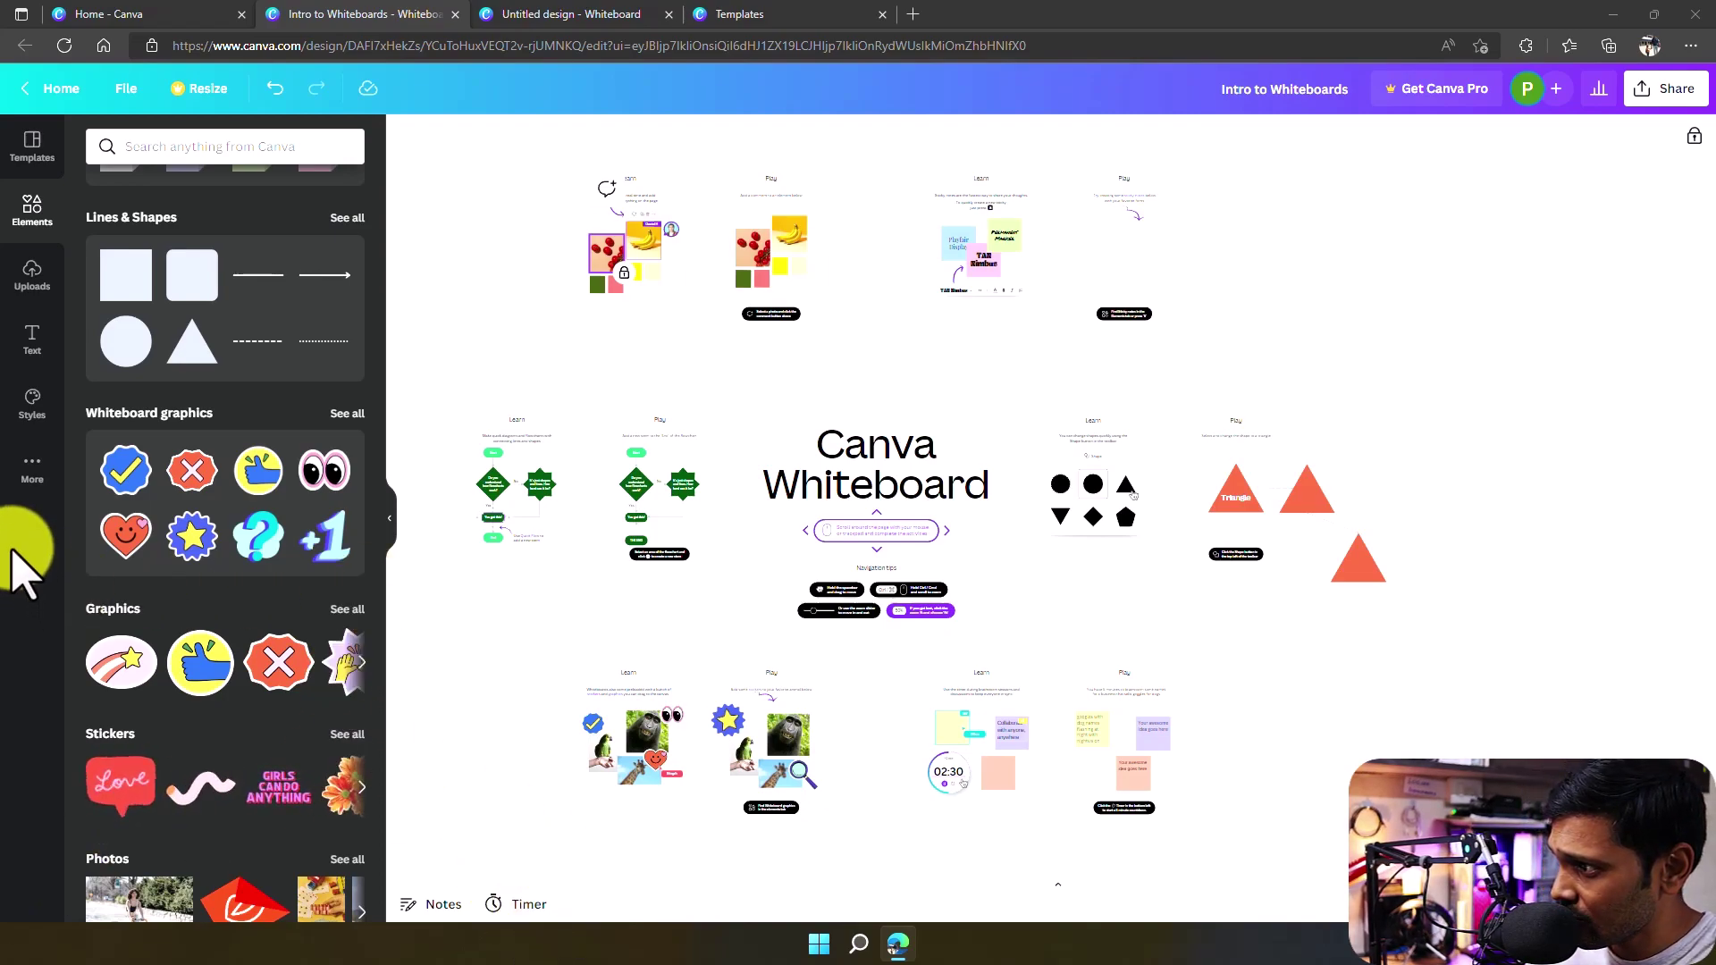
# - Browse the extra apps under More and find Draw (Beta) unavailable in Whiteboards
pyautogui.click(40, 474)
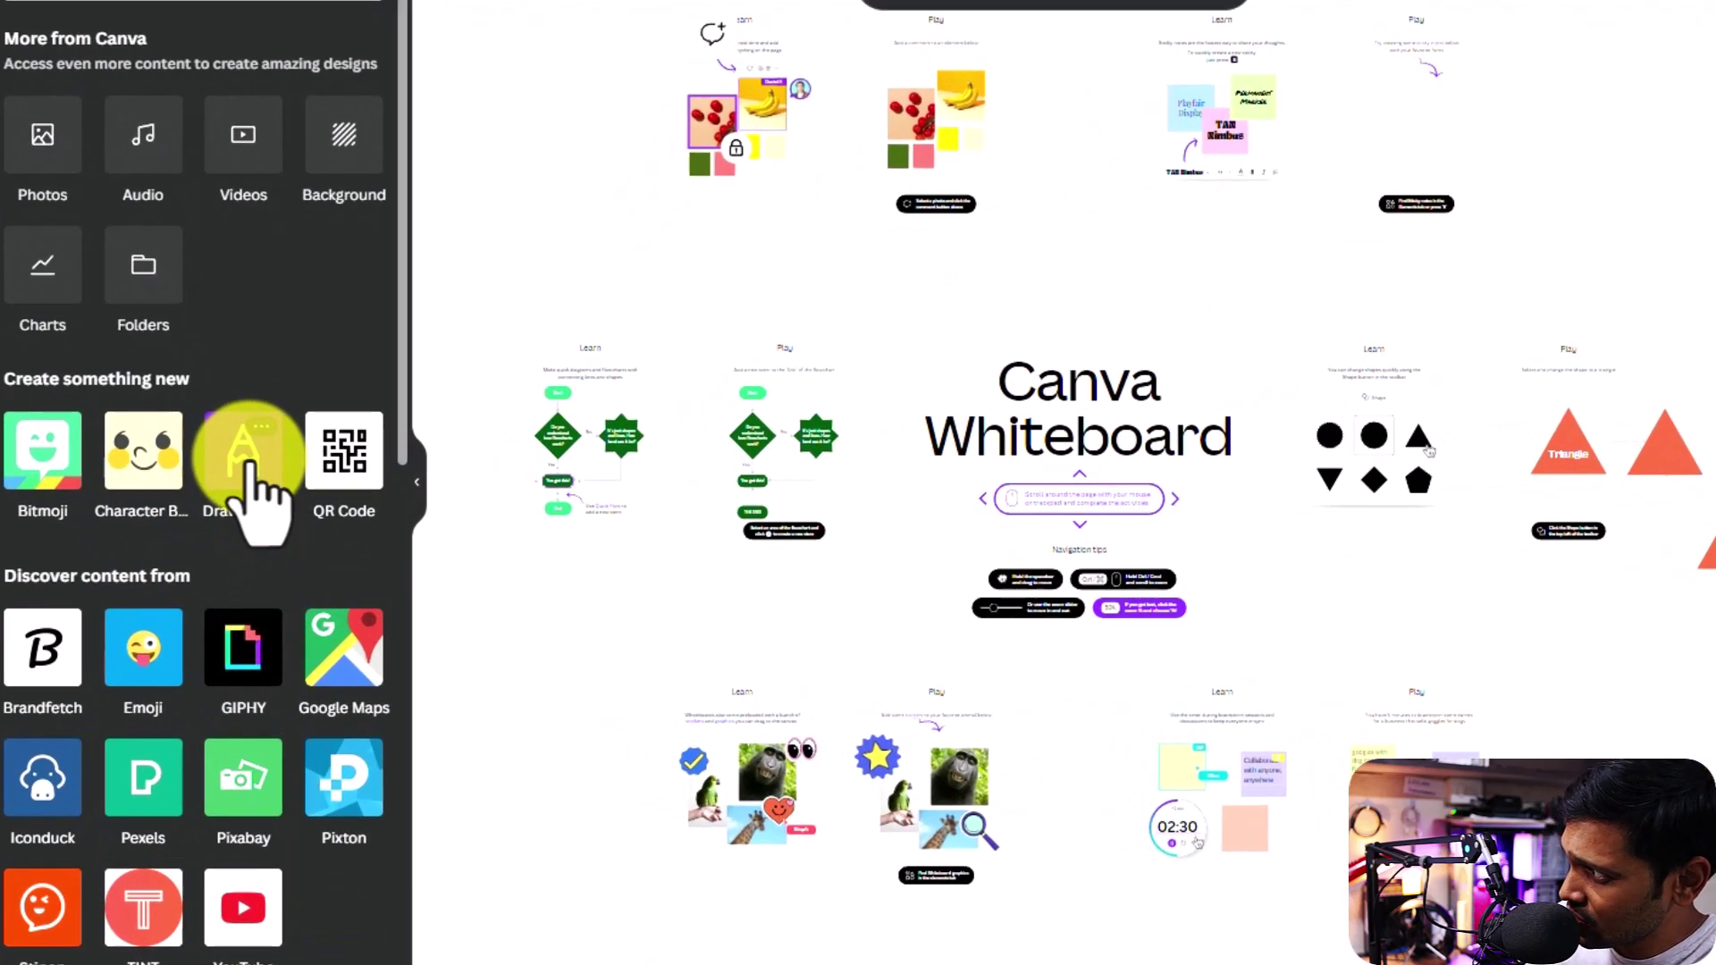
pyautogui.click(250, 456)
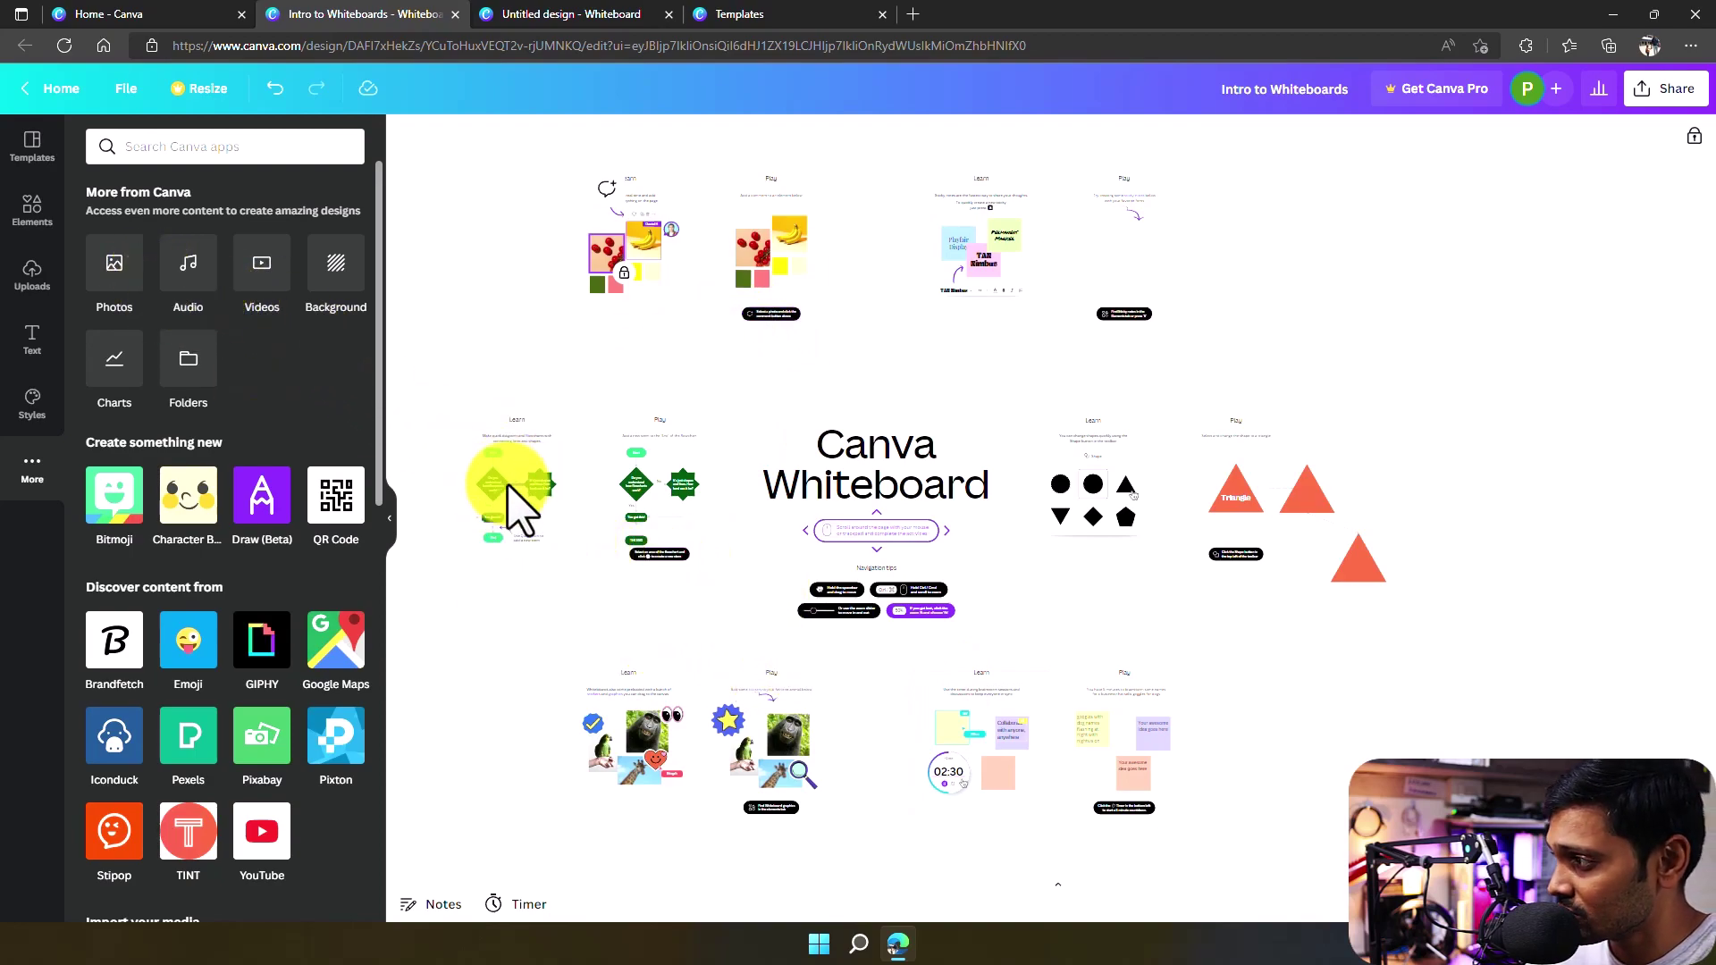
pyautogui.moveTo(466, 454)
pyautogui.mouseDown()
pyautogui.moveTo(555, 535)
pyautogui.moveTo(555, 613)
pyautogui.mouseUp()
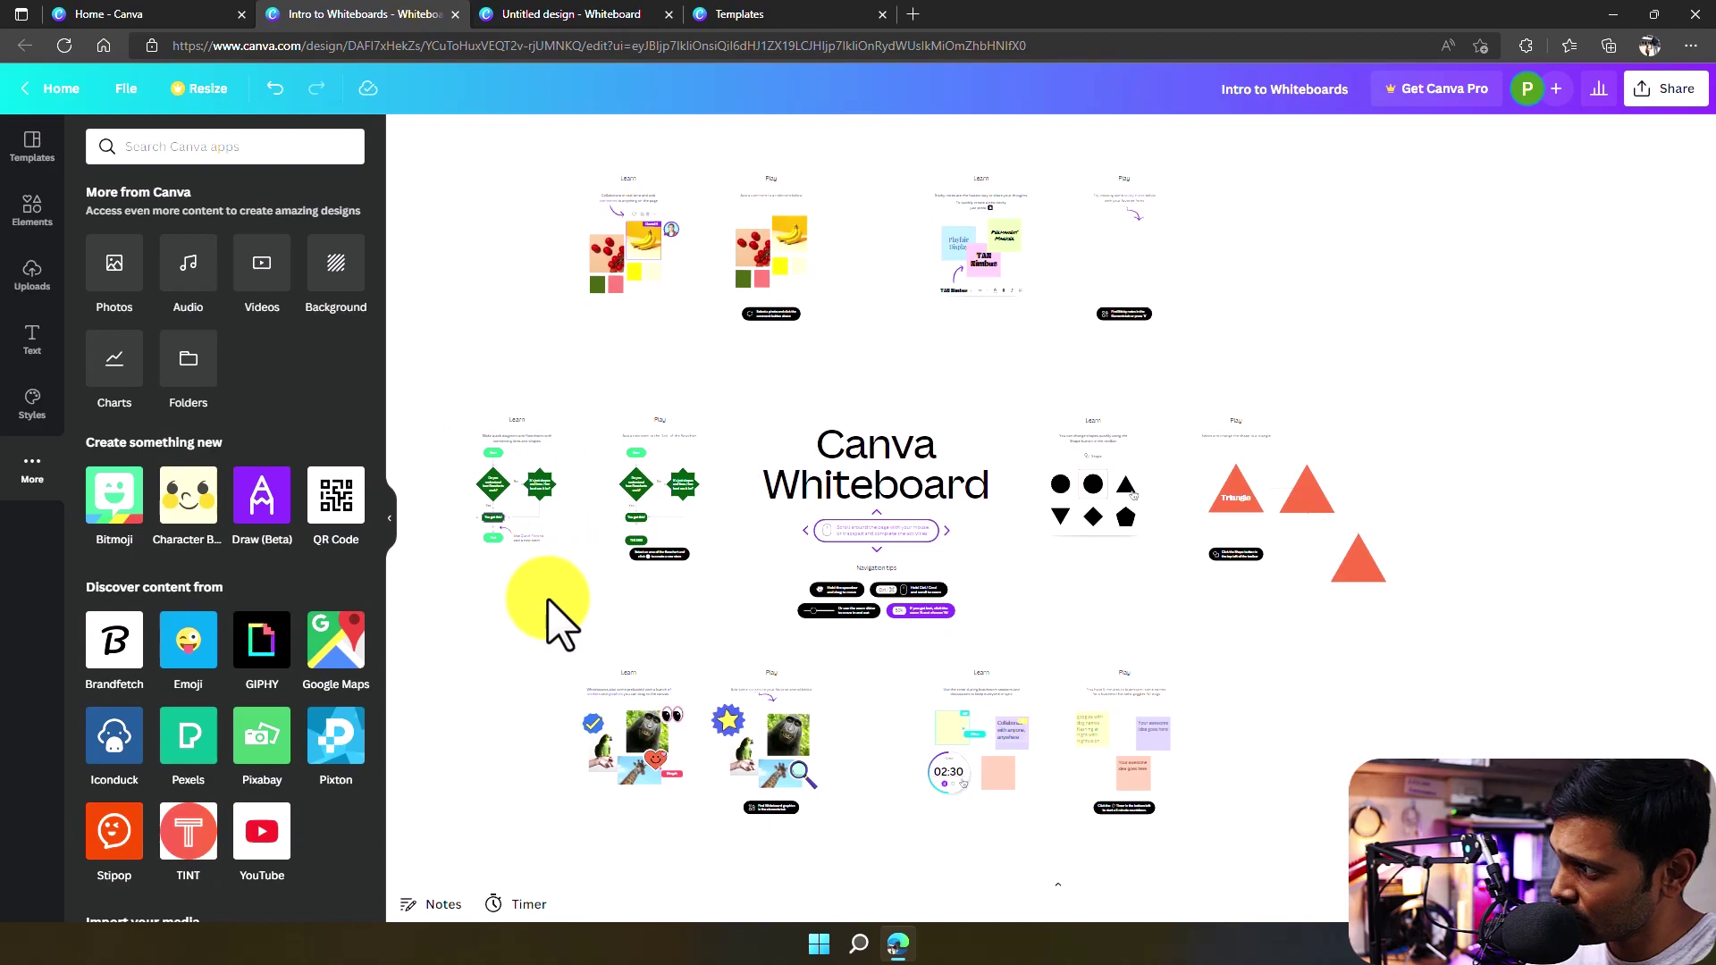
# - Select several Learn flowchart shapes and find that Styles can't be used in Whiteboards
pyautogui.scroll(5, 495, 491)
pyautogui.moveTo(414, 318)
pyautogui.mouseDown()
pyautogui.moveTo(495, 436)
pyautogui.moveTo(753, 536)
pyautogui.mouseUp()
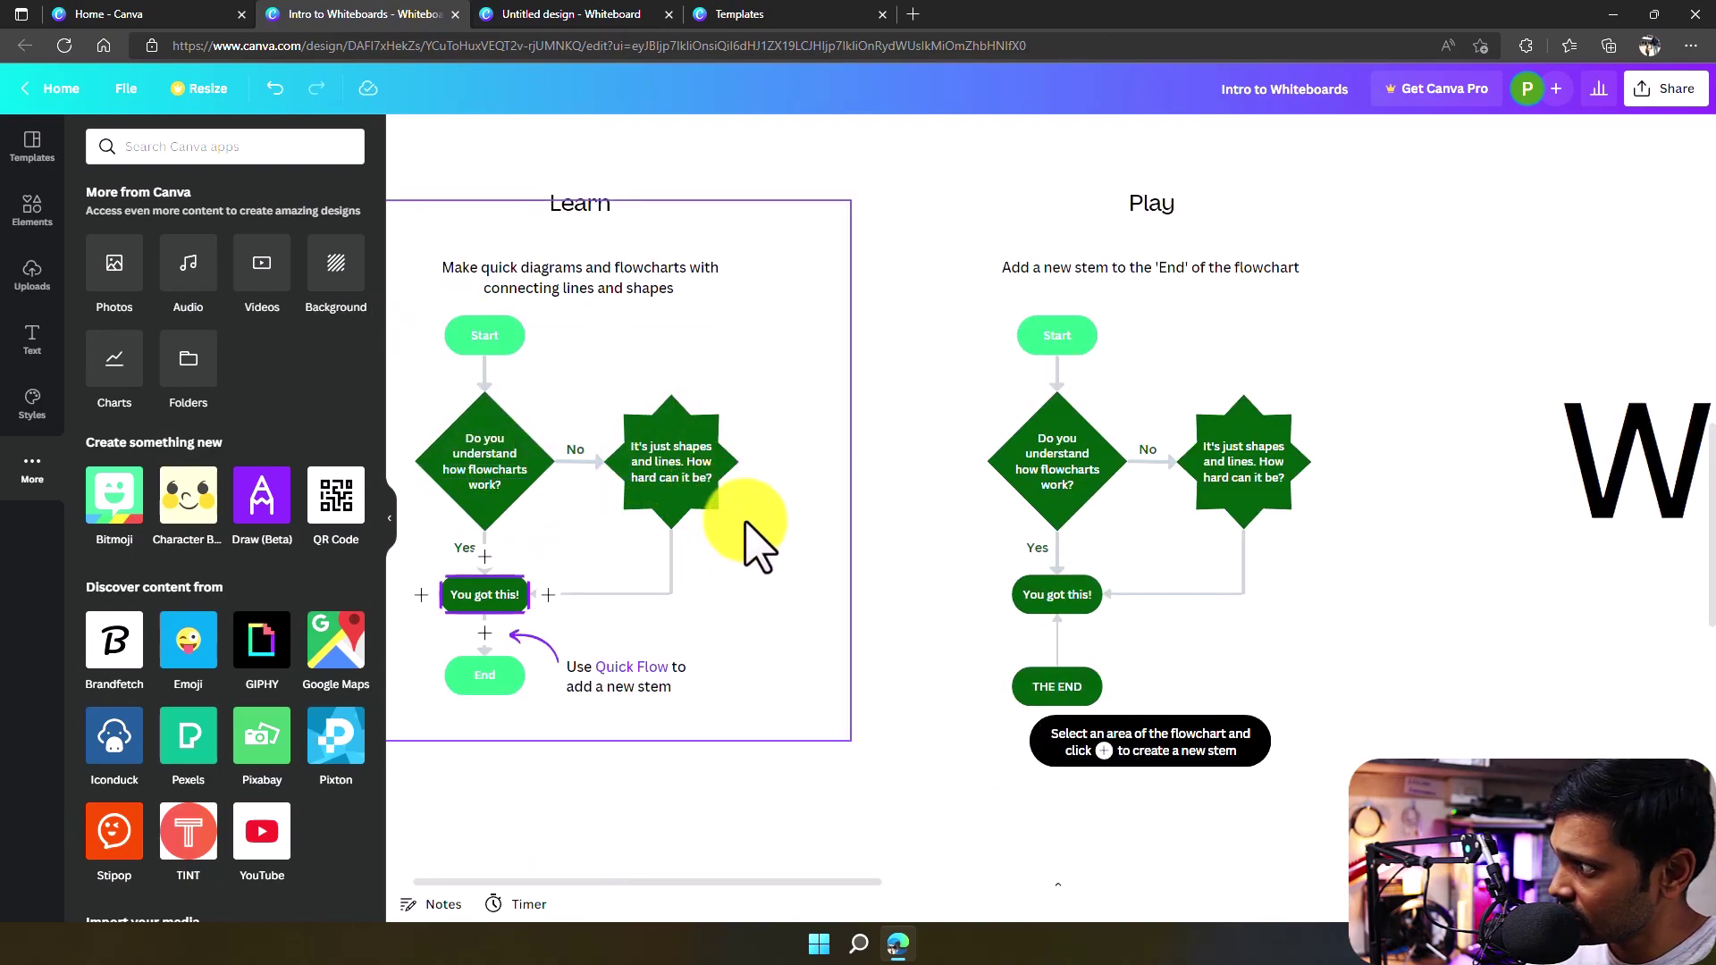
pyautogui.click(31, 415)
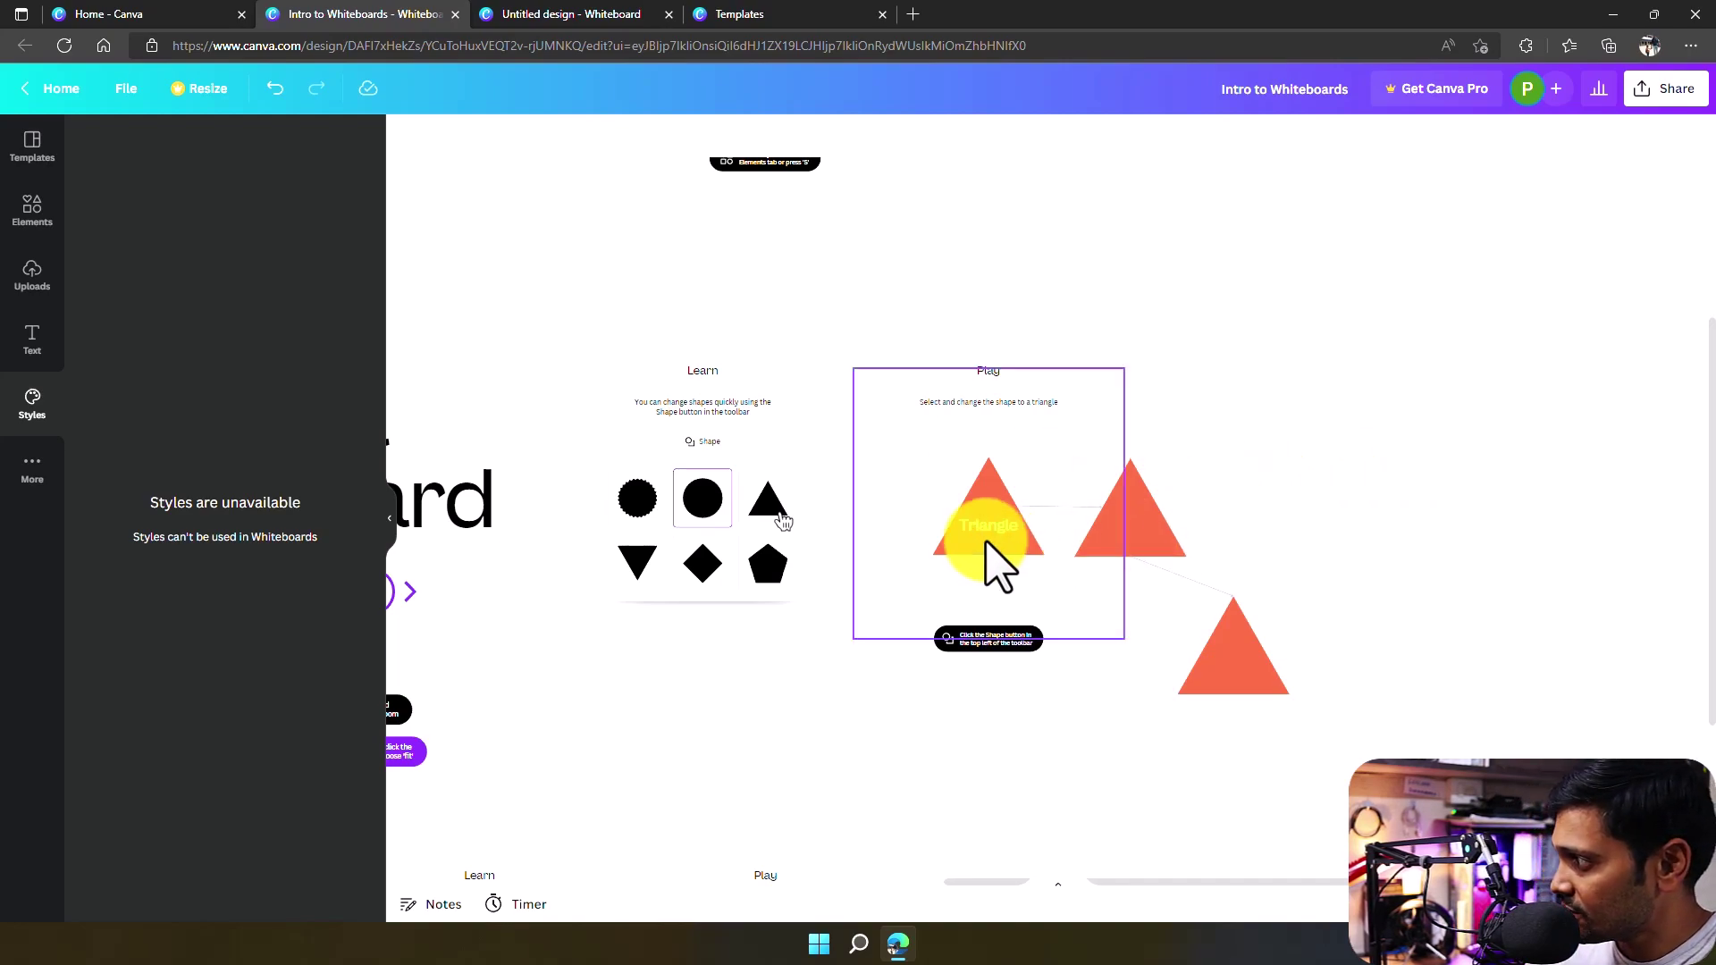
# - Select the three Play triangles and open Download Selection for them
pyautogui.click(1043, 534)
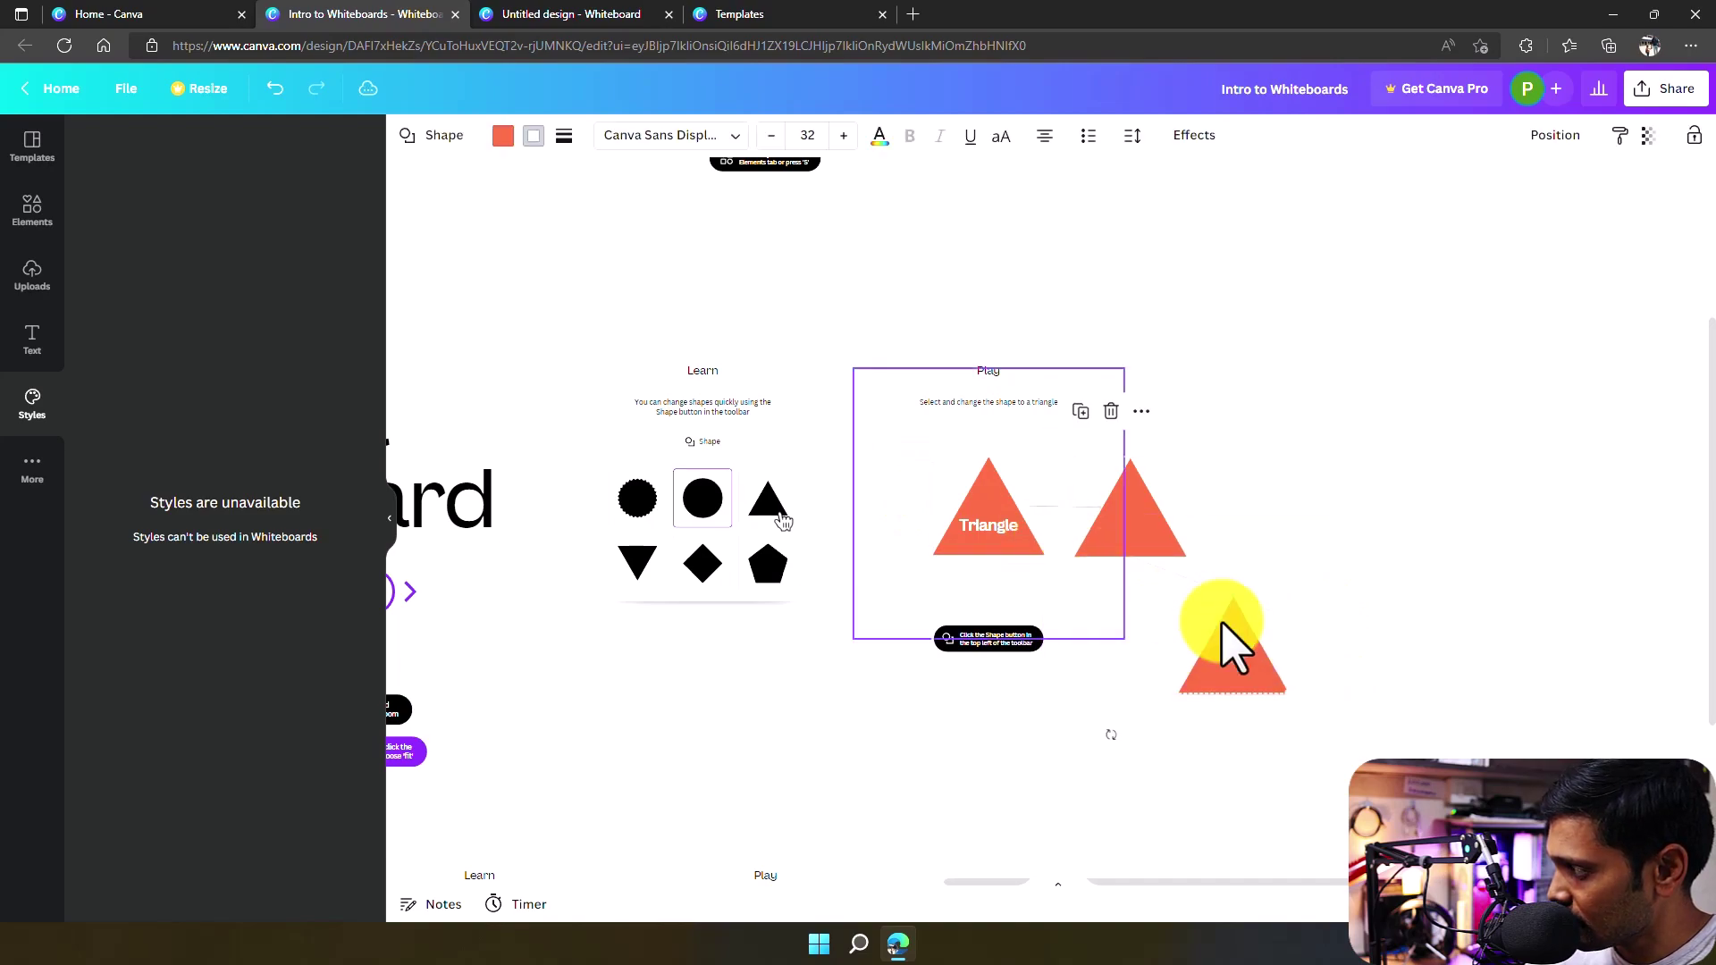
pyautogui.rightClick(1162, 519)
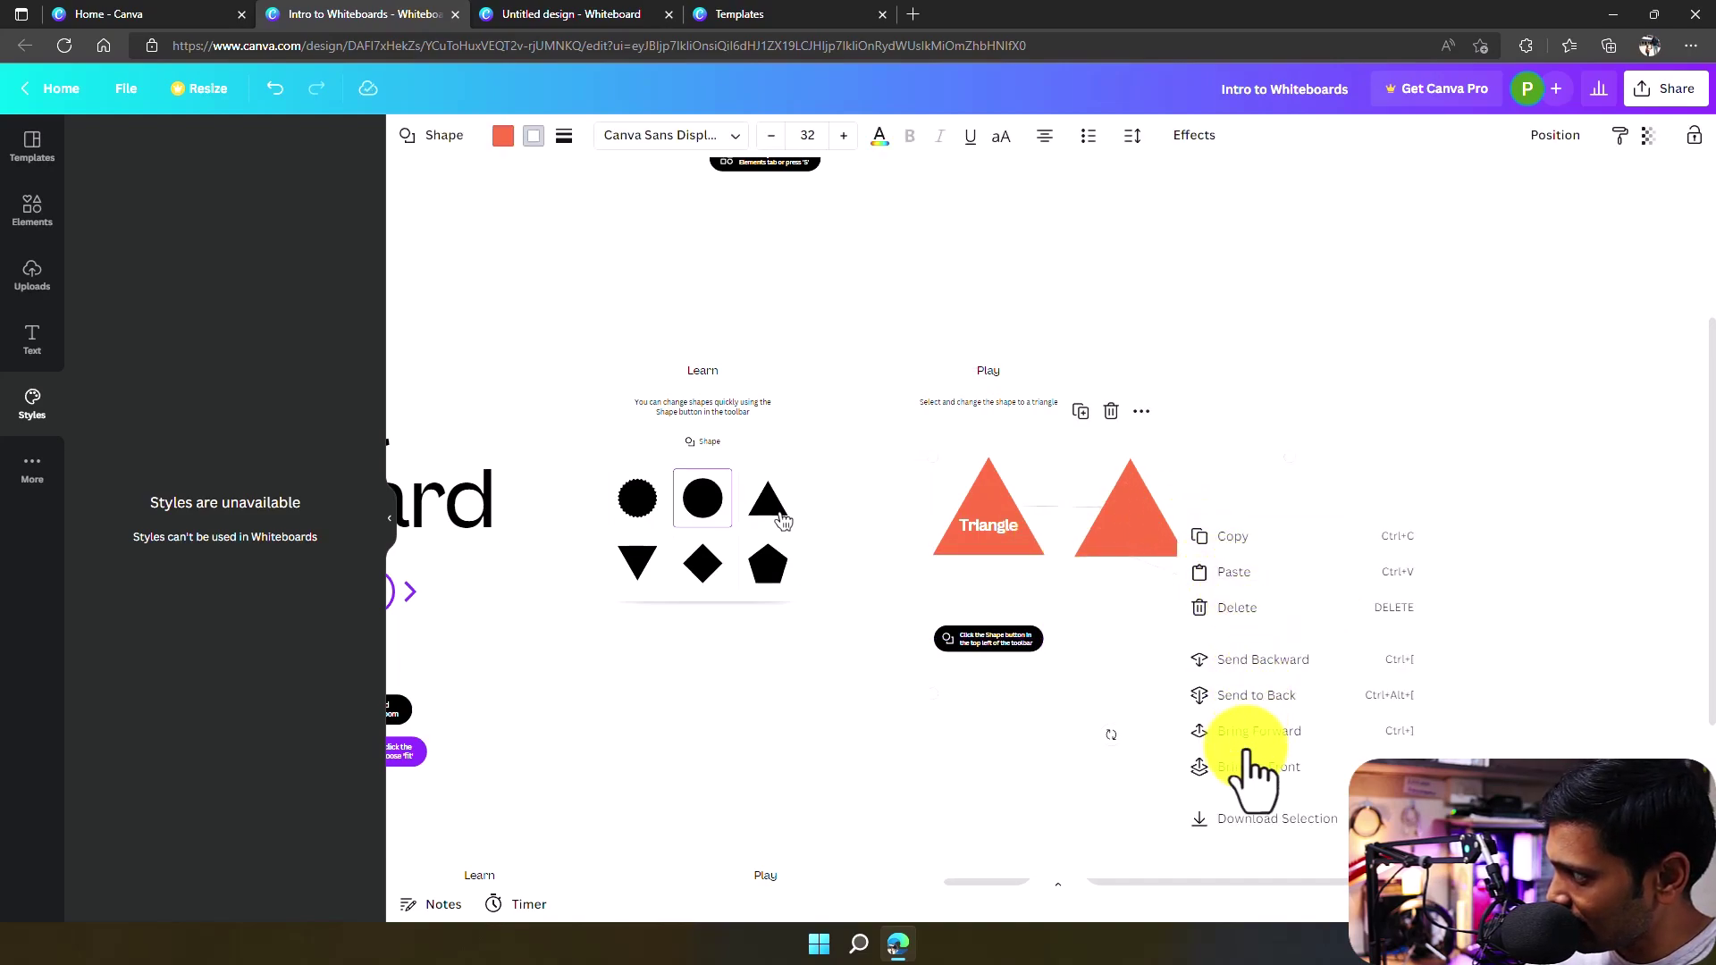
pyautogui.click(1250, 818)
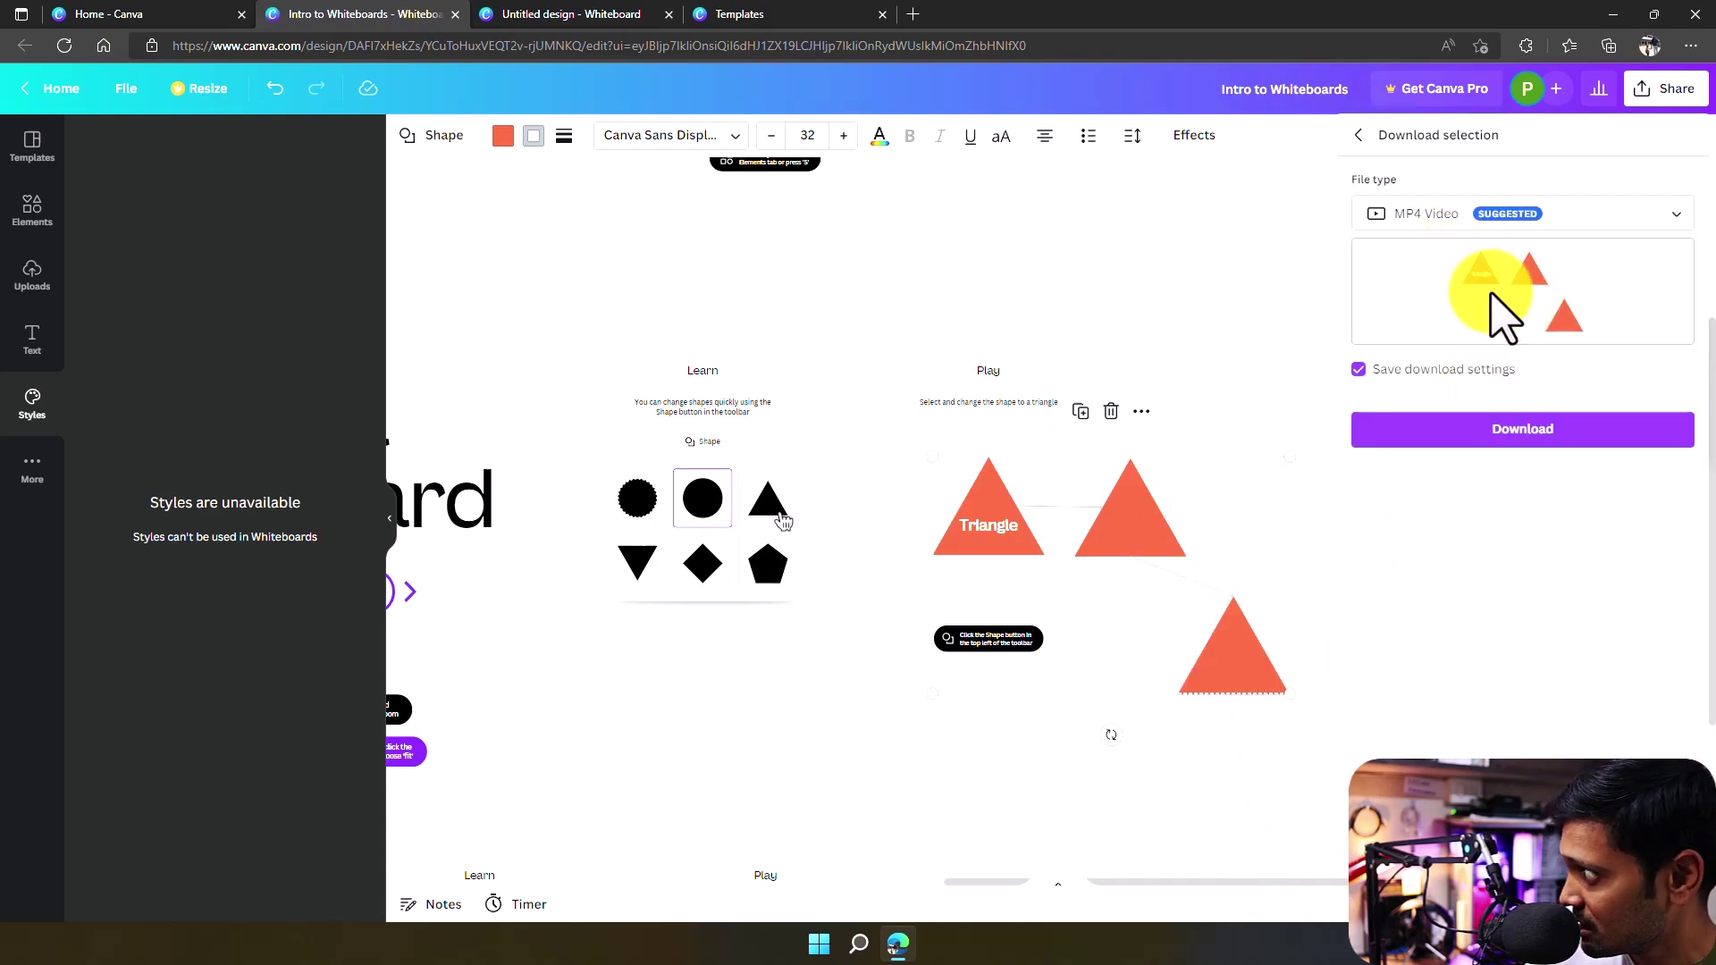
pyautogui.click(1450, 437)
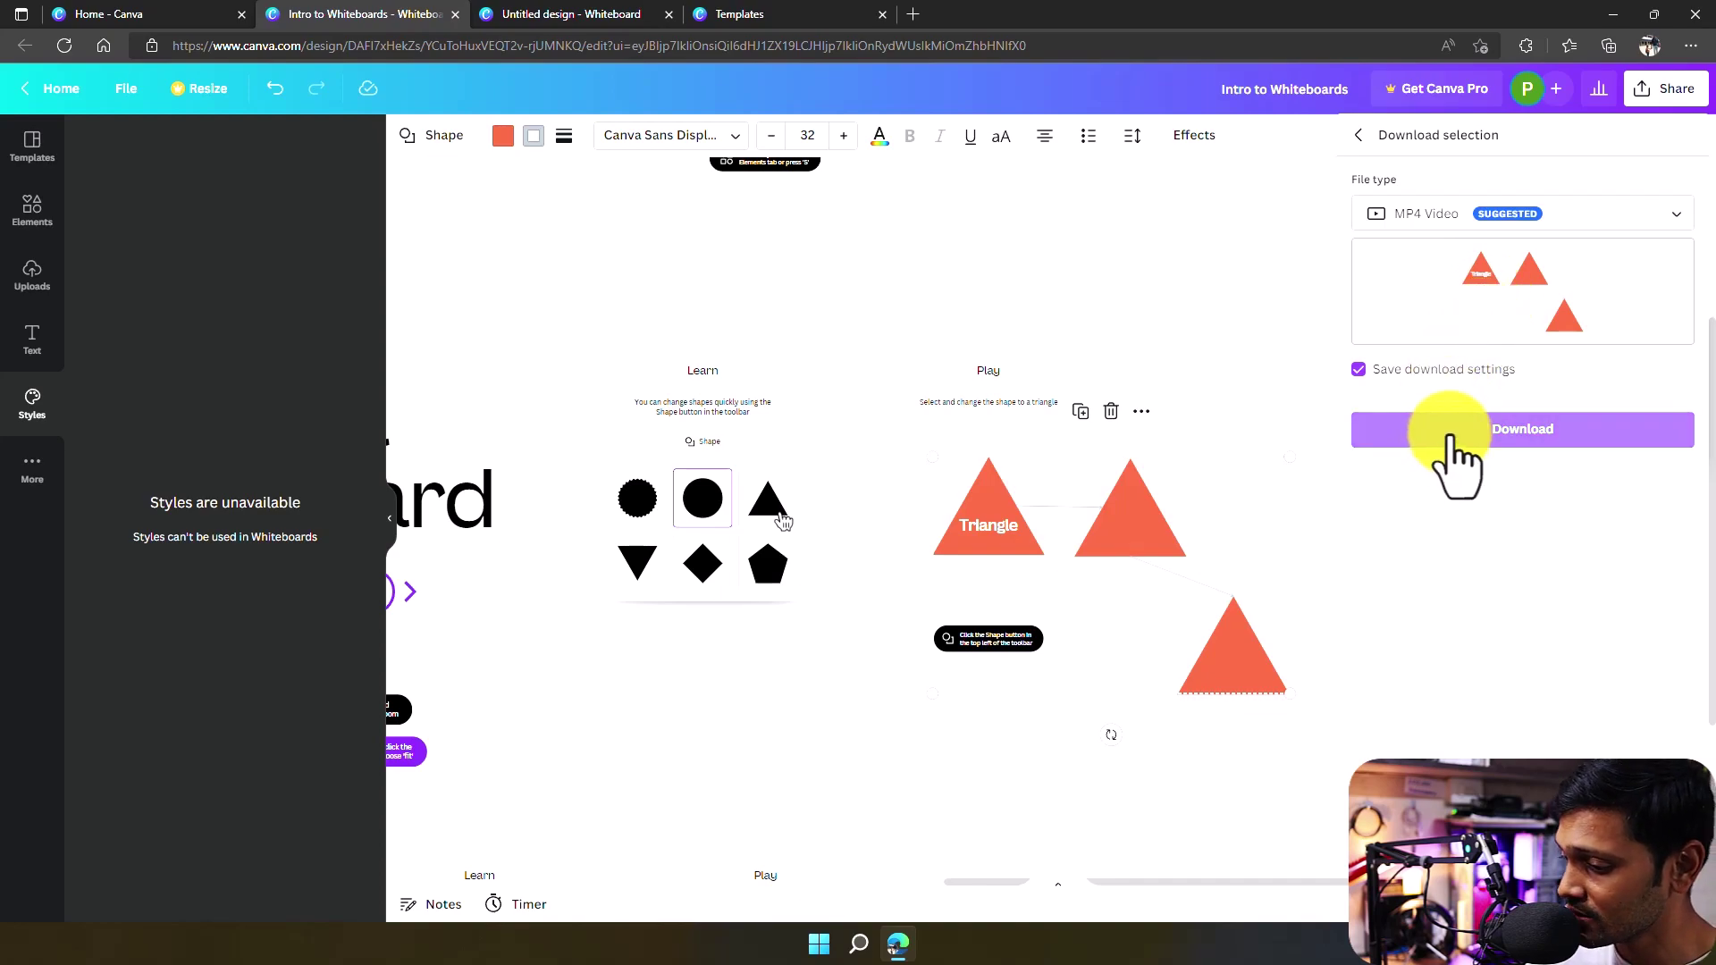
# - Review the file type options and keep MP4 Video for the triangle download
pyautogui.click(1539, 215)
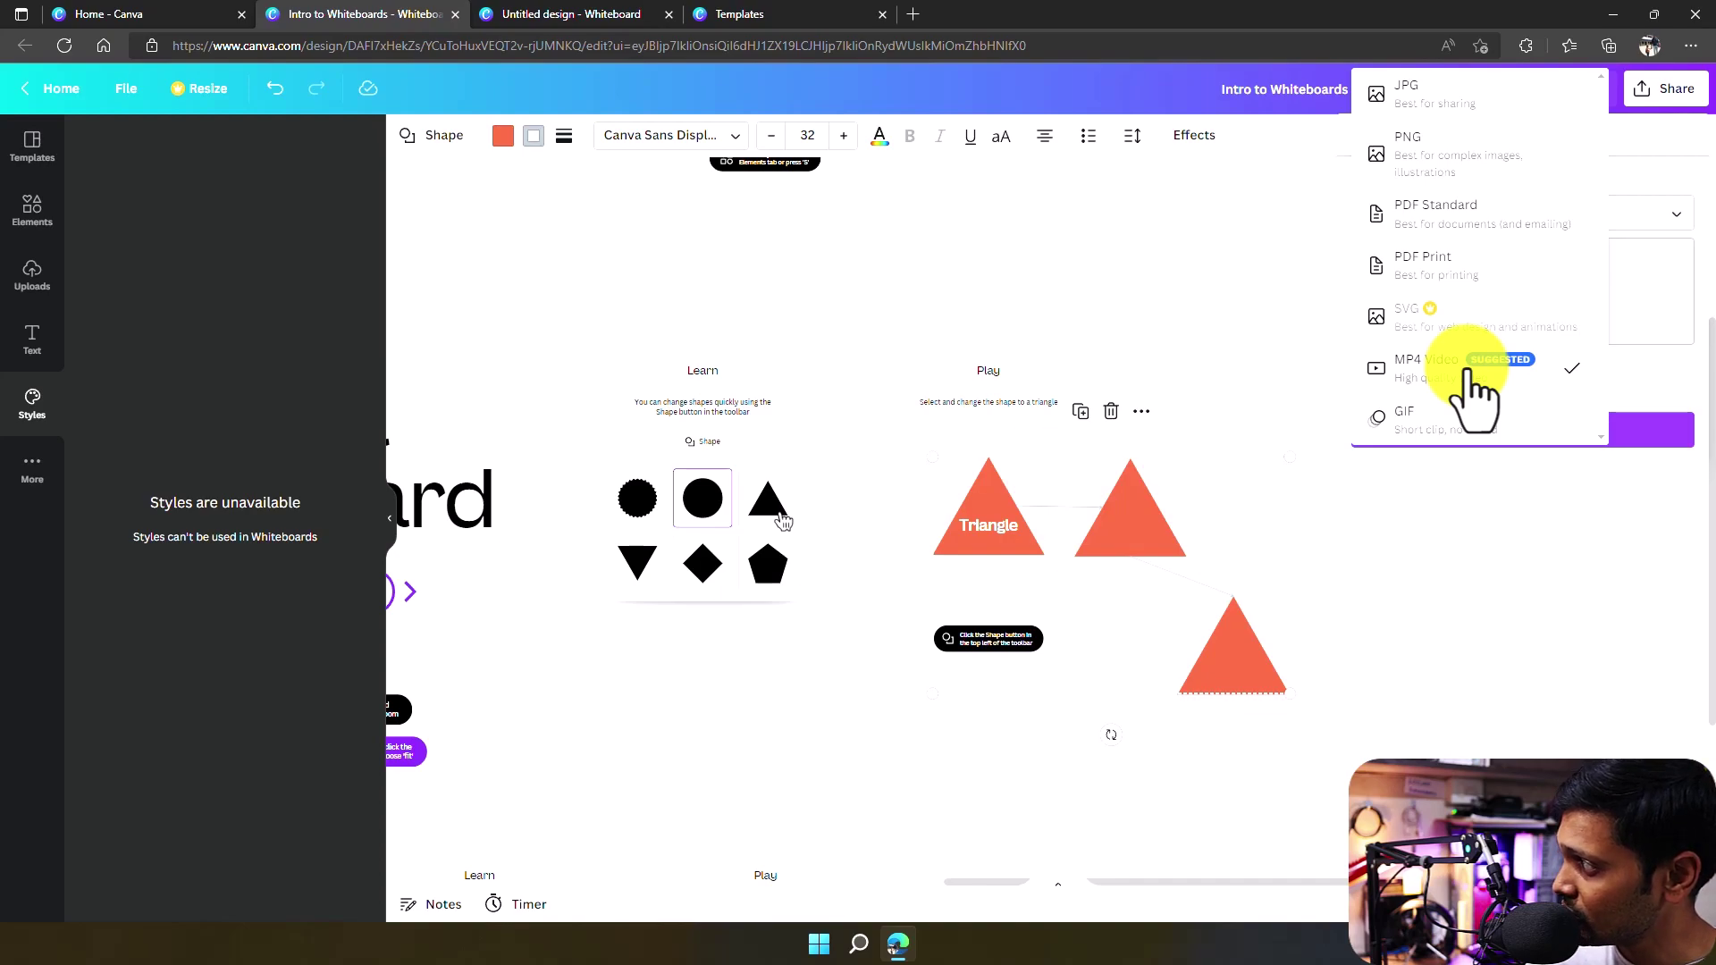
pyautogui.press('Escape')
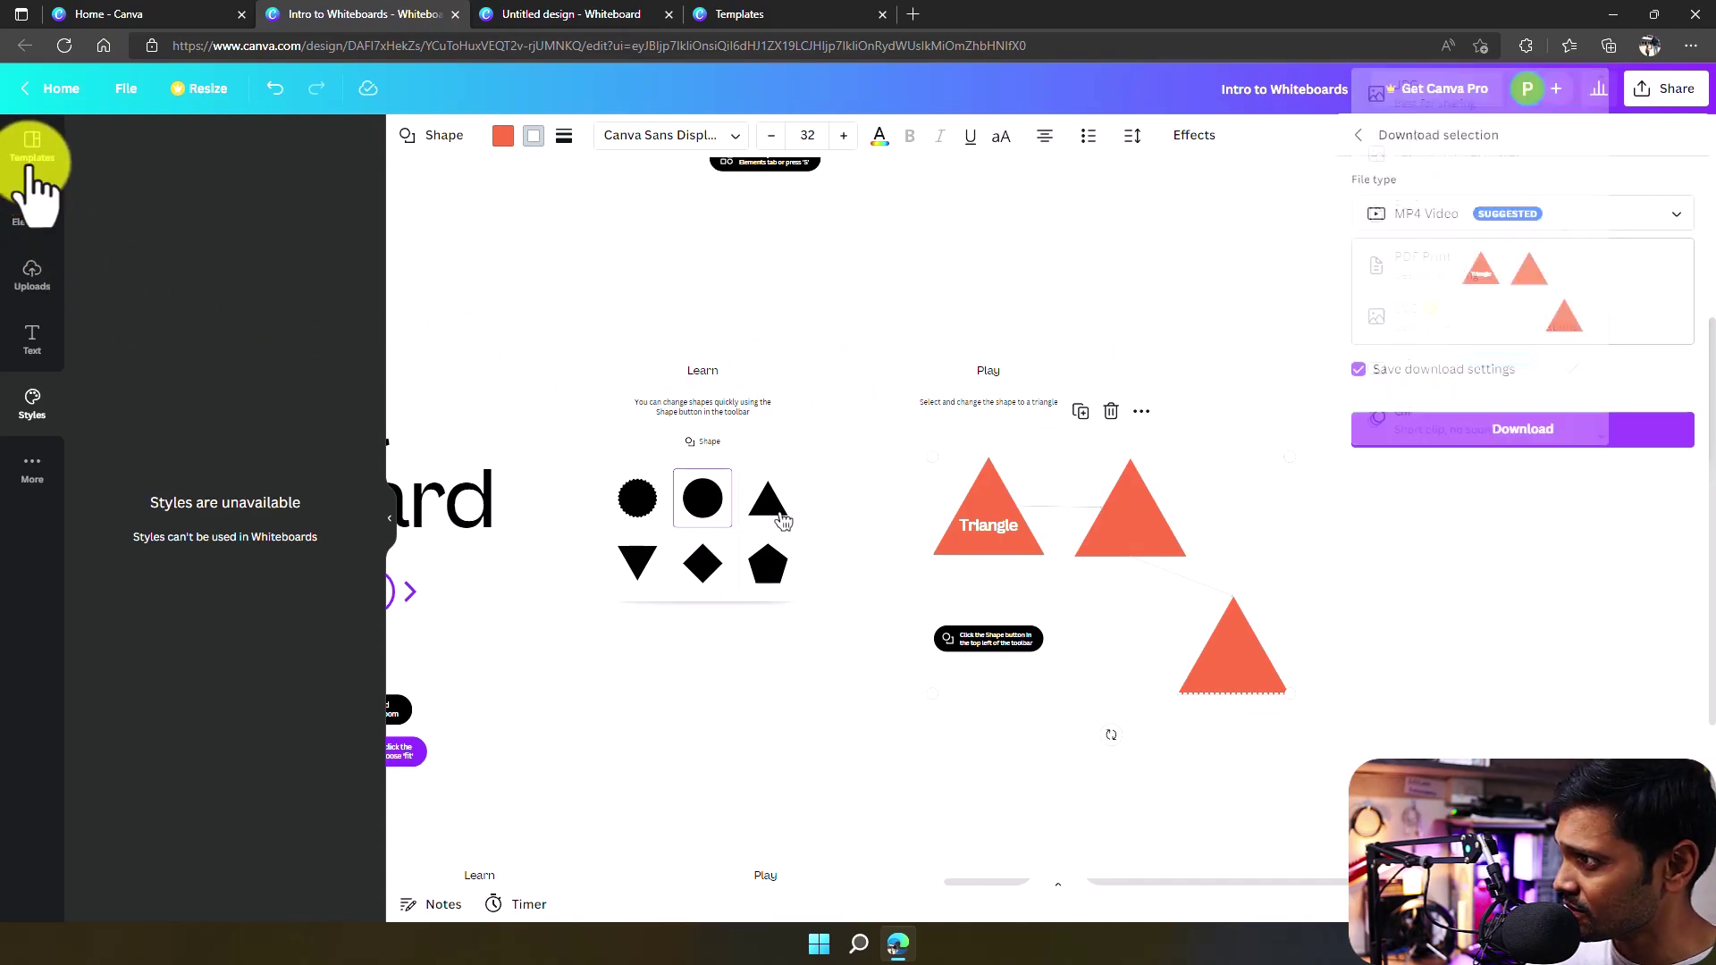
pyautogui.click(1564, 213)
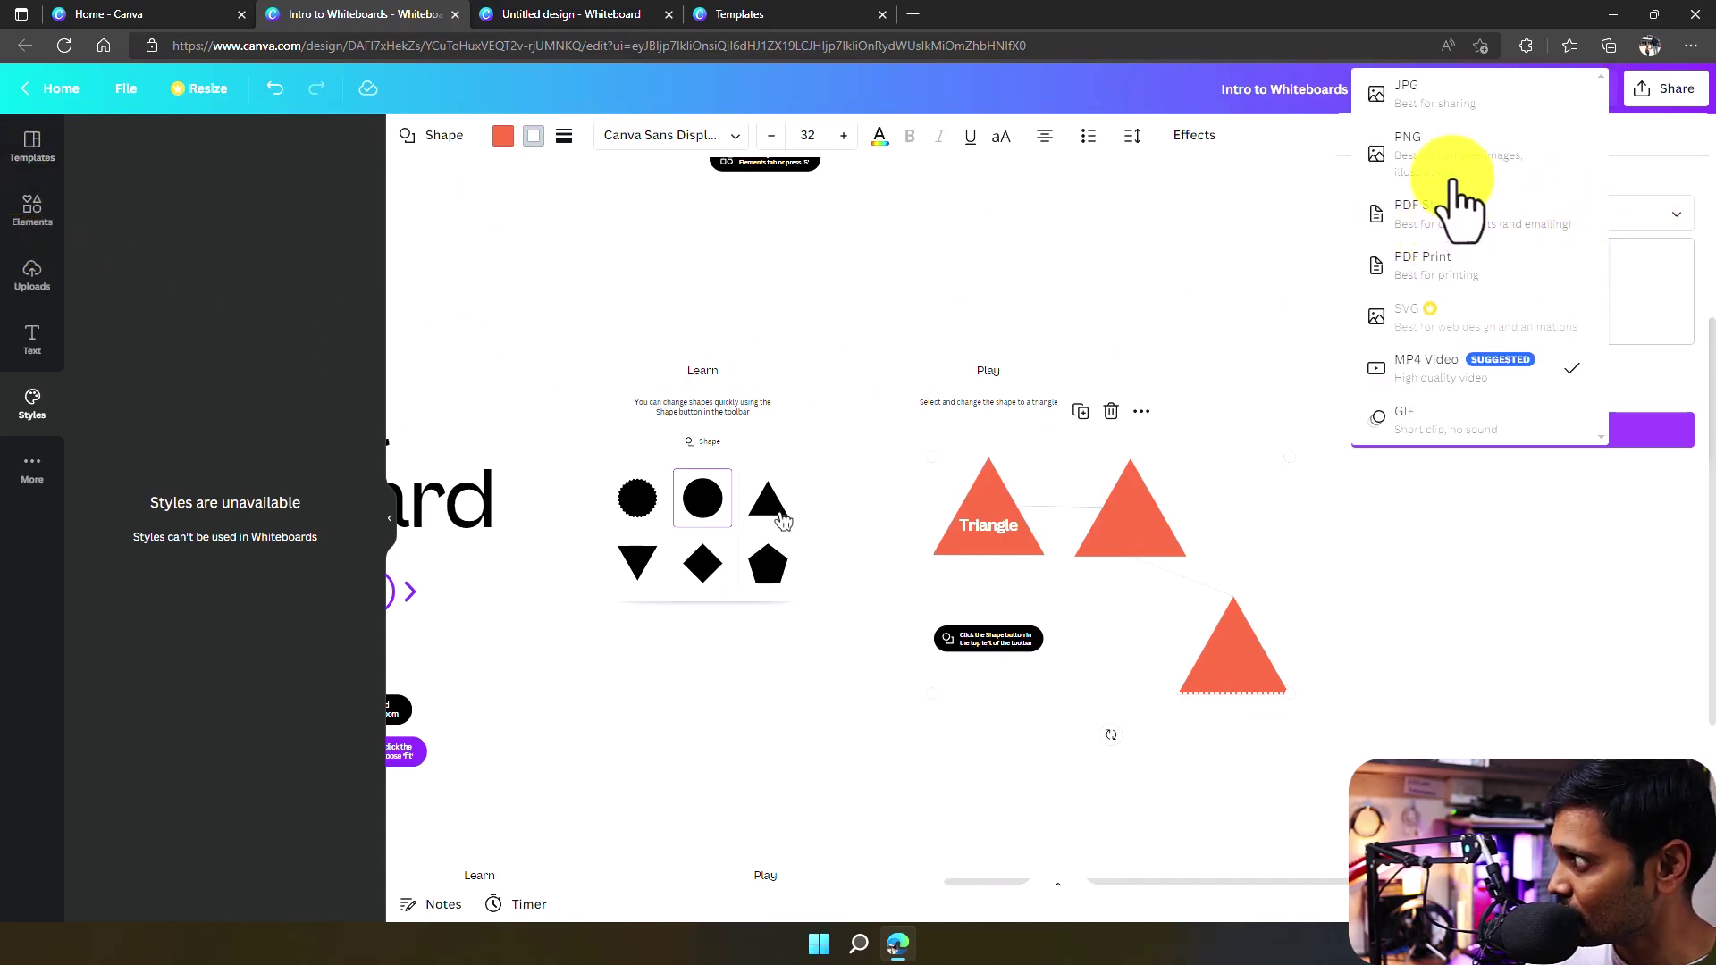
pyautogui.click(1466, 366)
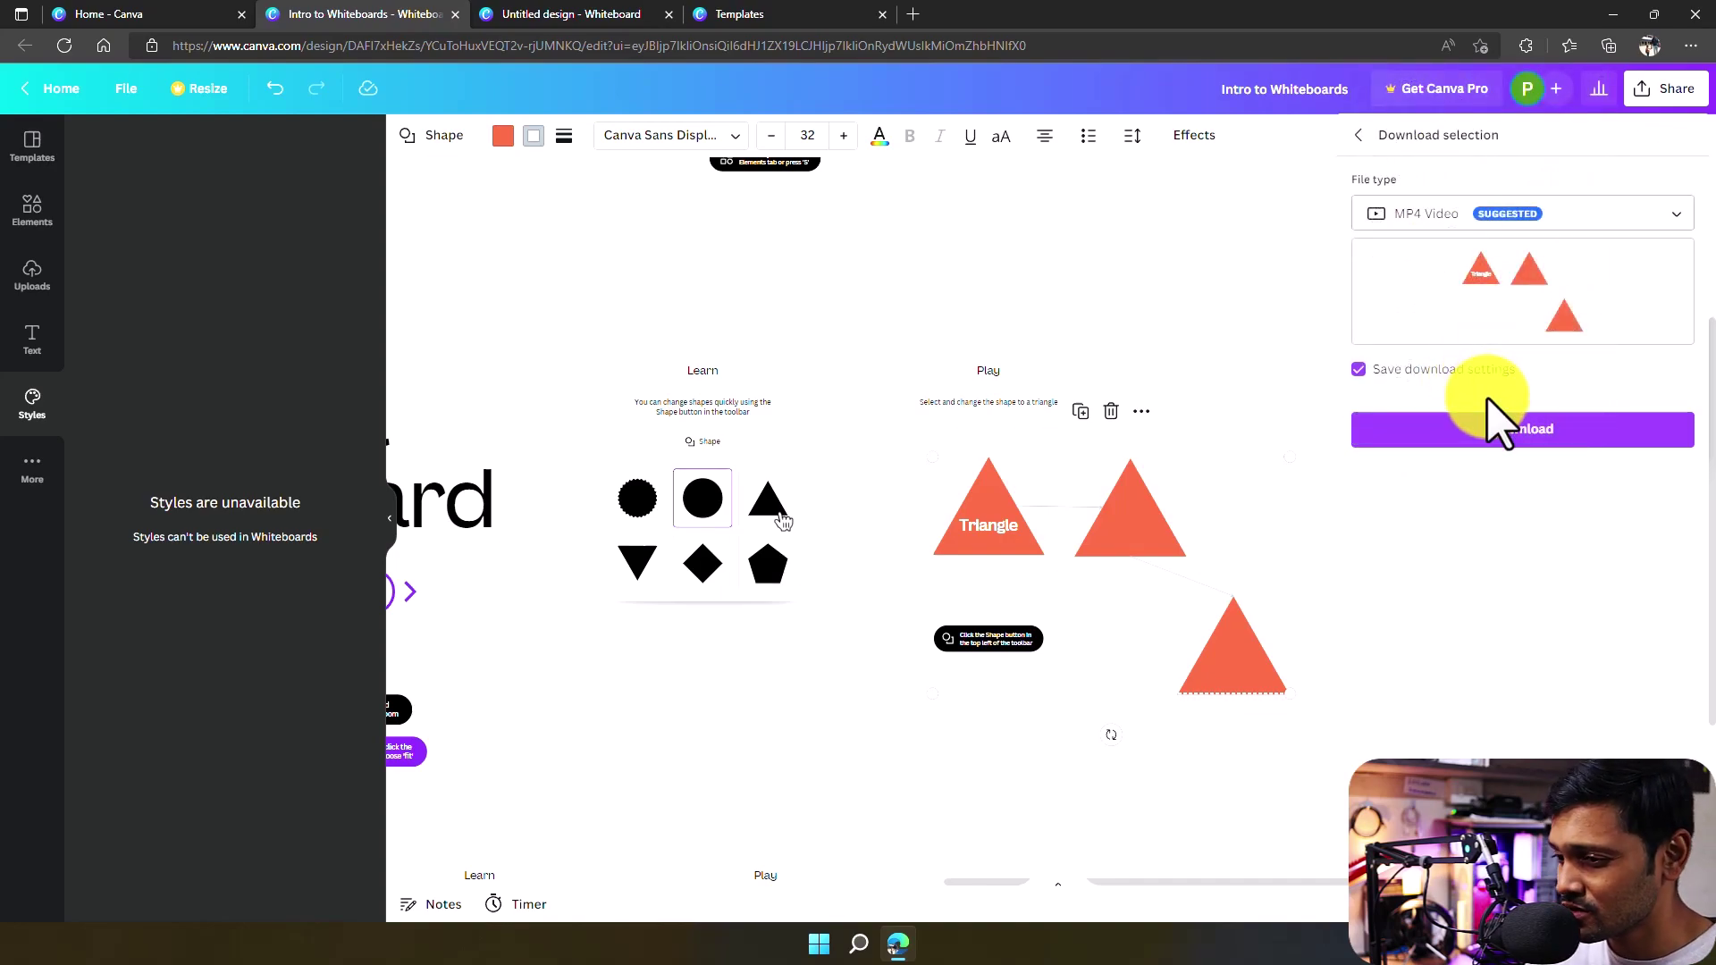